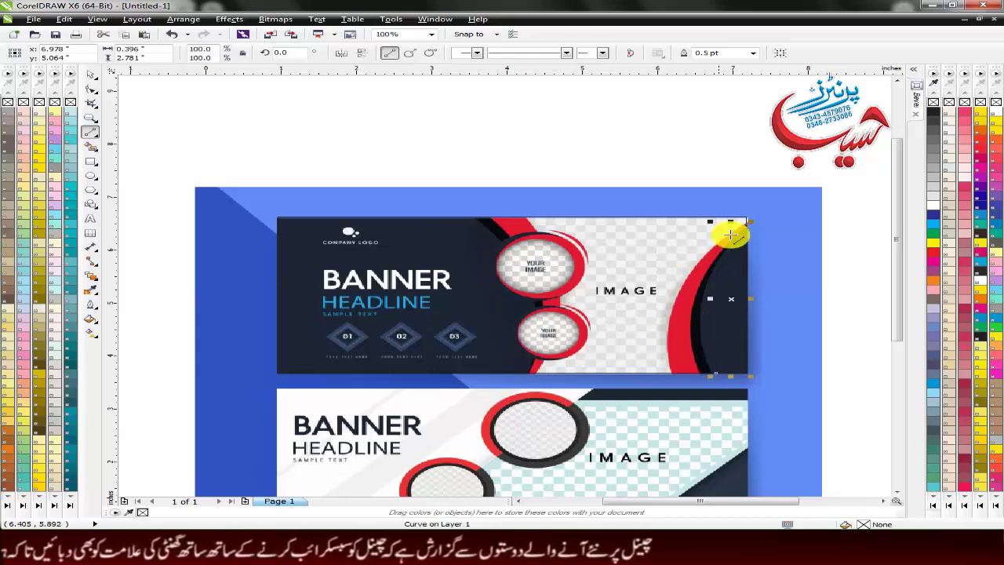
Bend the line at the banner's right side into a curve along the navy panel's inner edge, with its lower end at the panel's foot
click(92, 87)
scroll(863, 337, up, 1)
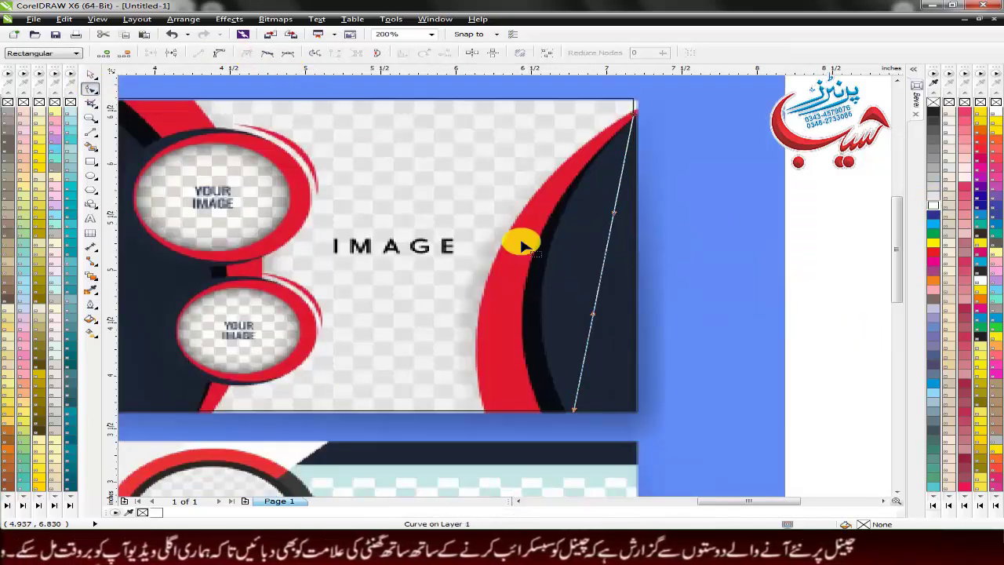
drag(605, 251, 549, 261)
scroll(585, 412, up, 2)
drag(537, 399, 509, 397)
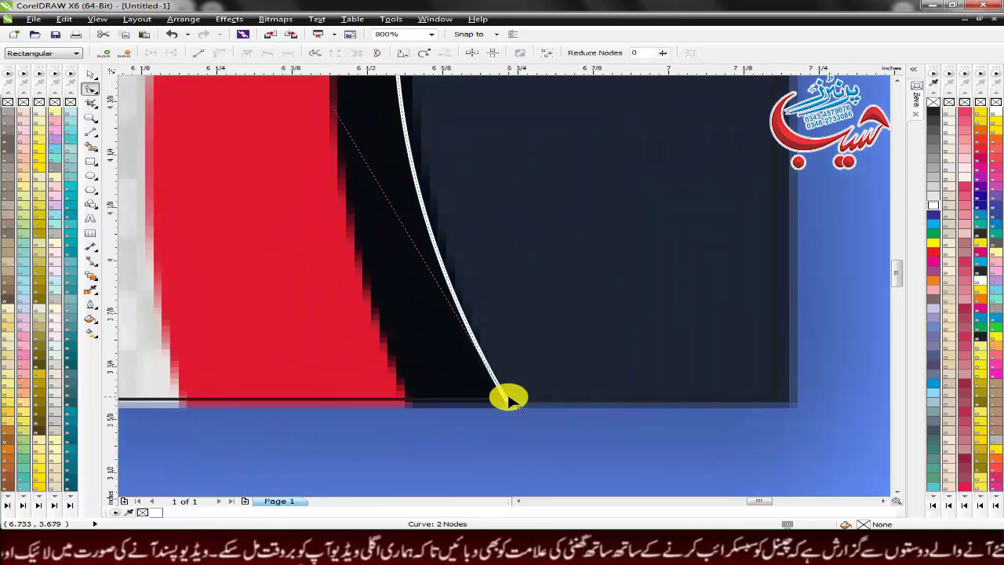
scroll(509, 400, down, 2)
mouse_move(461, 310)
mouse_down()
mouse_move(470, 315)
mouse_move(468, 305)
mouse_up()
scroll(469, 306, up, 1)
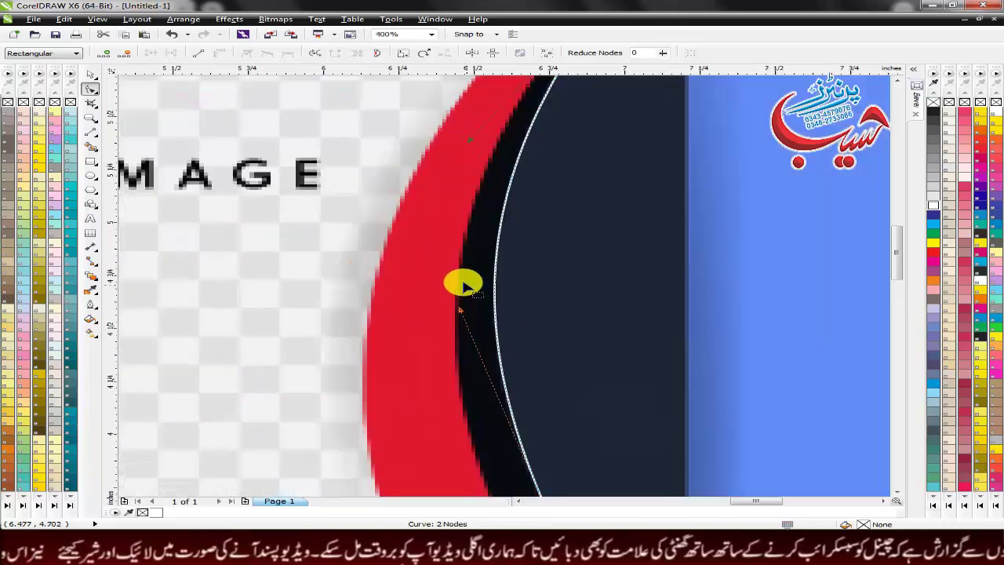
Place two copies of the curve, one along the red and black boundary and one along the red band's outer edge
click(88, 78)
scroll(533, 208, down, 1)
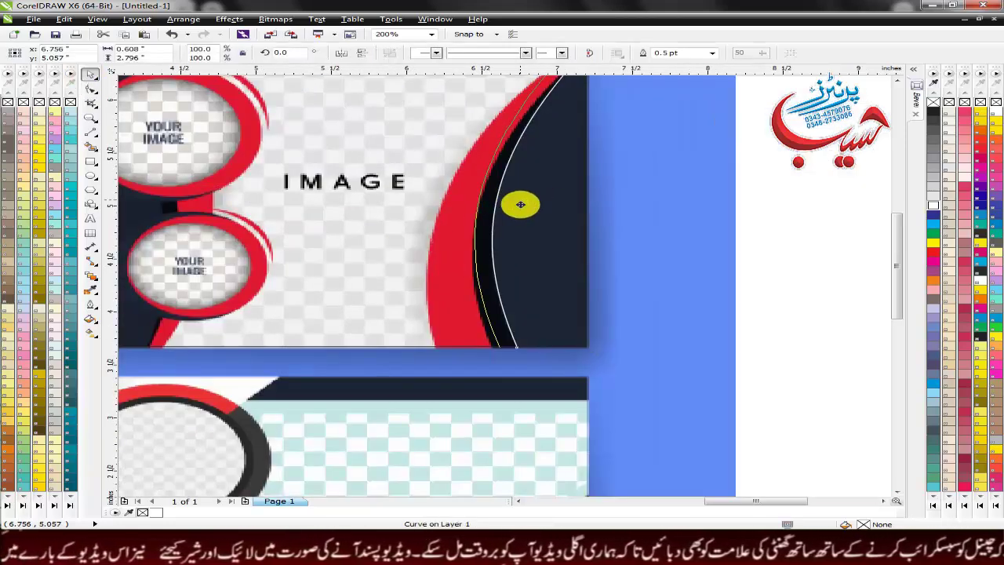
drag(517, 205, 456, 215)
scroll(466, 230, up, 4)
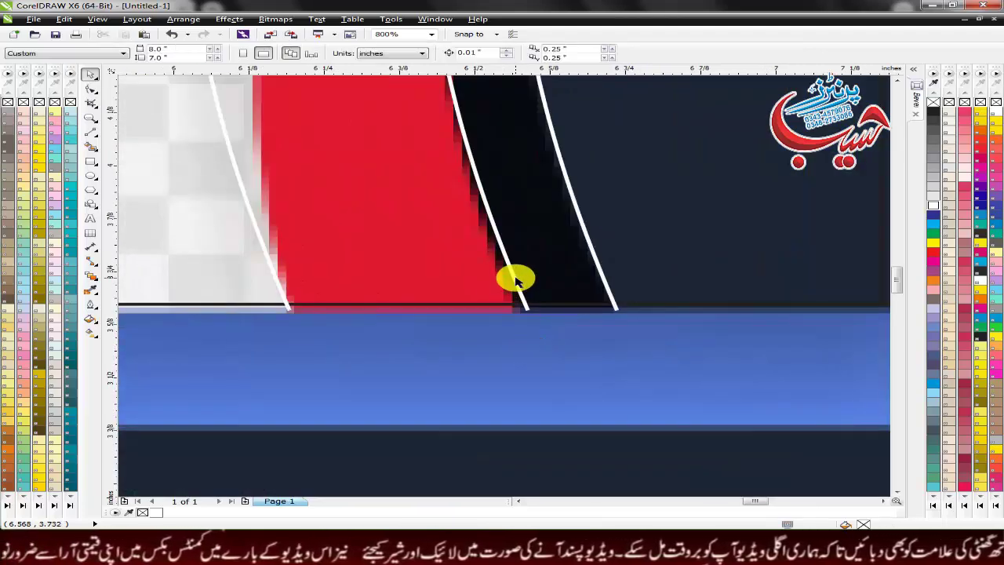
scroll(483, 277, down, 5)
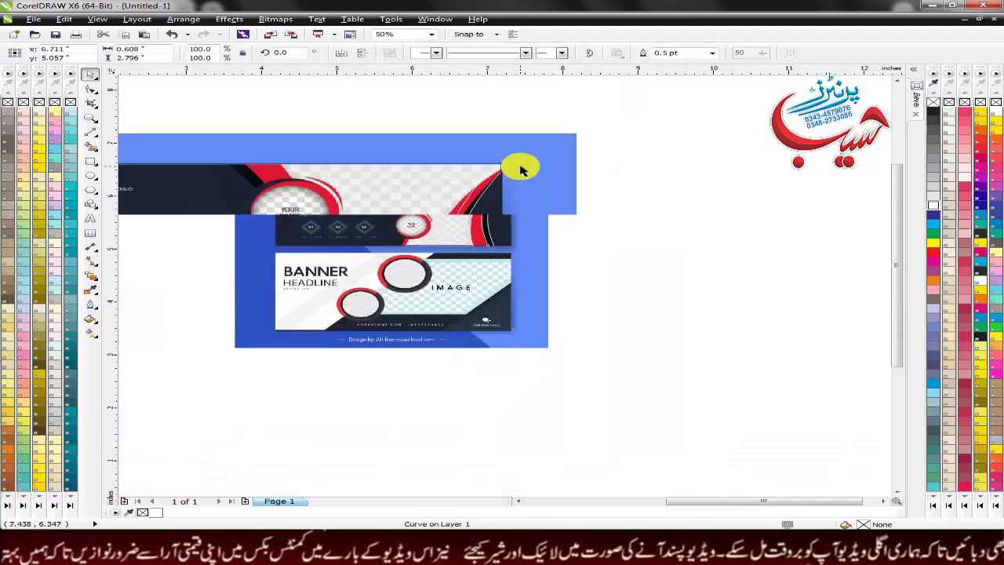
Move the middle curve's upper end to the tip where the red and black bands meet the banner's right edge
scroll(520, 163, up, 2)
key(F10)
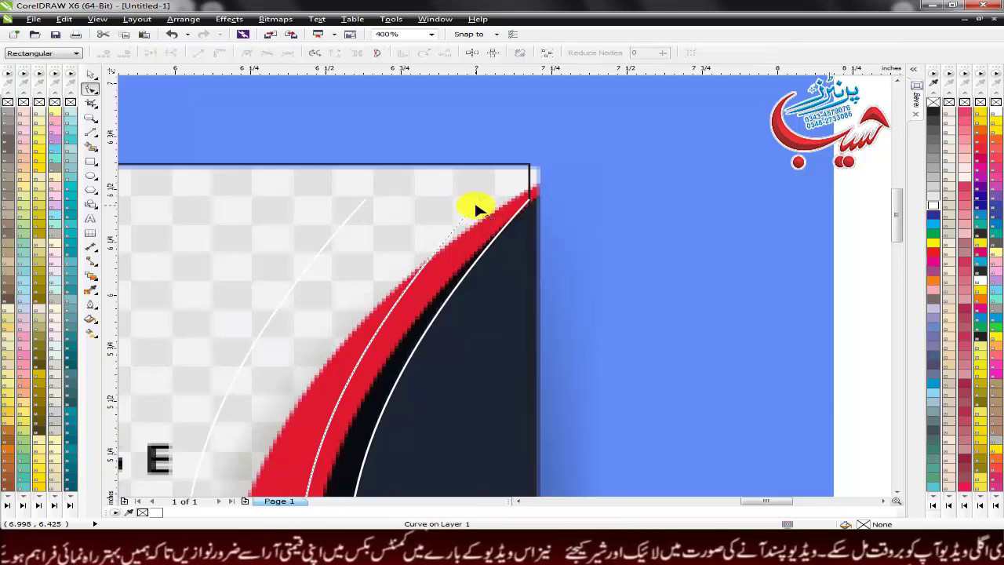
drag(498, 198, 533, 193)
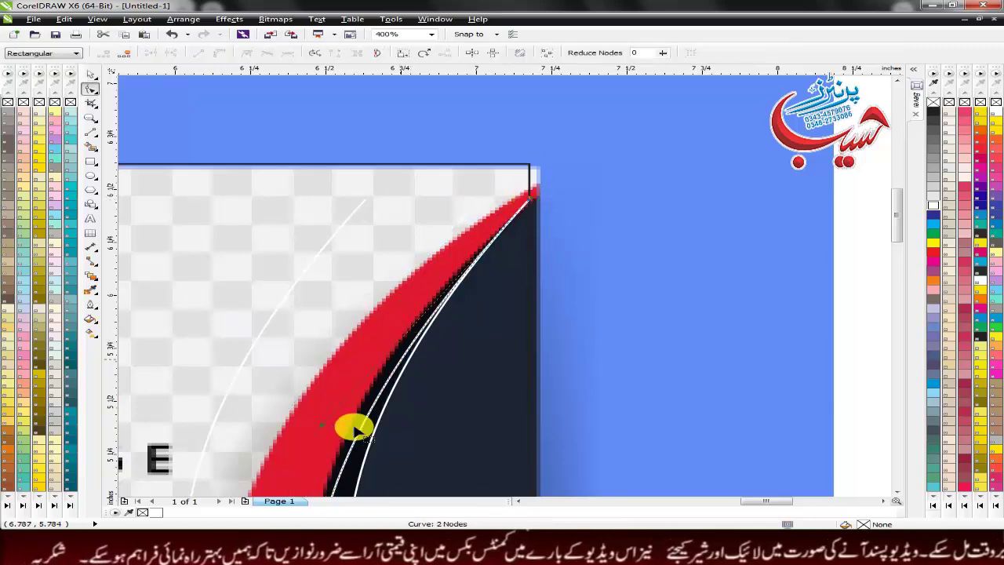
scroll(330, 381, down, 2)
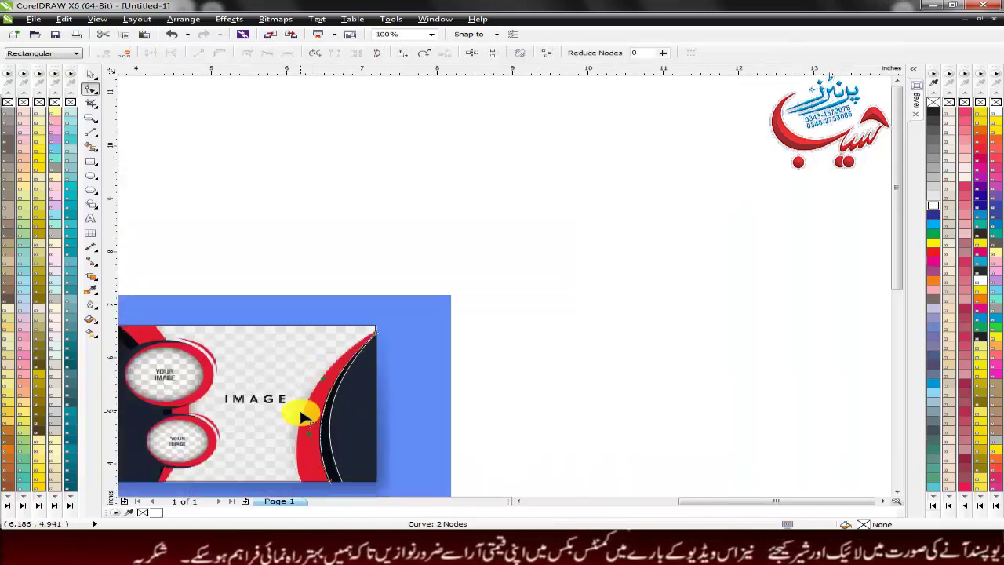
Move the outermost copied curve's upper end to the same tip and reshape it to follow the red band's outer edge
scroll(392, 259, up, 1)
drag(372, 259, 451, 250)
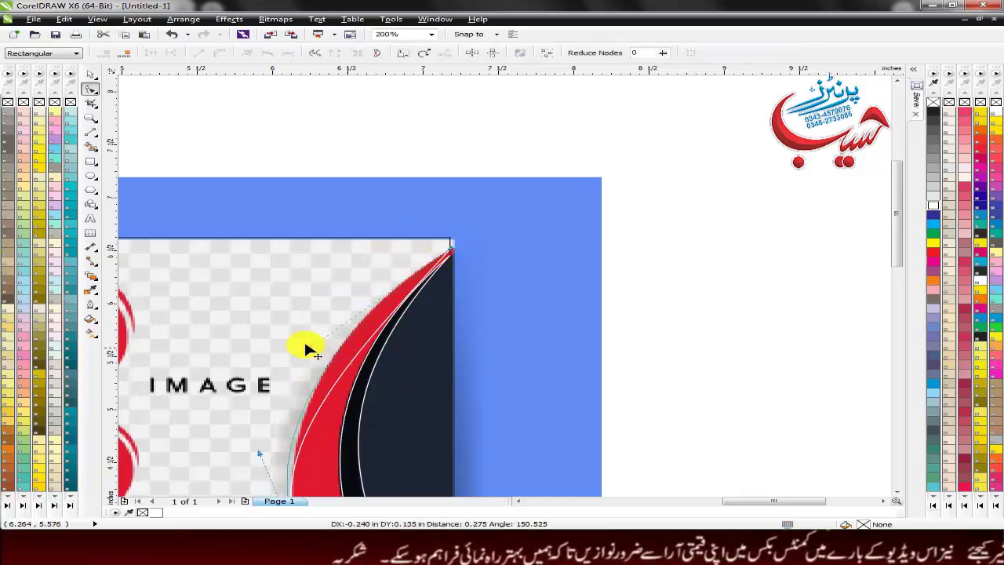
scroll(297, 336, down, 3)
click(91, 73)
scroll(264, 392, down, 1)
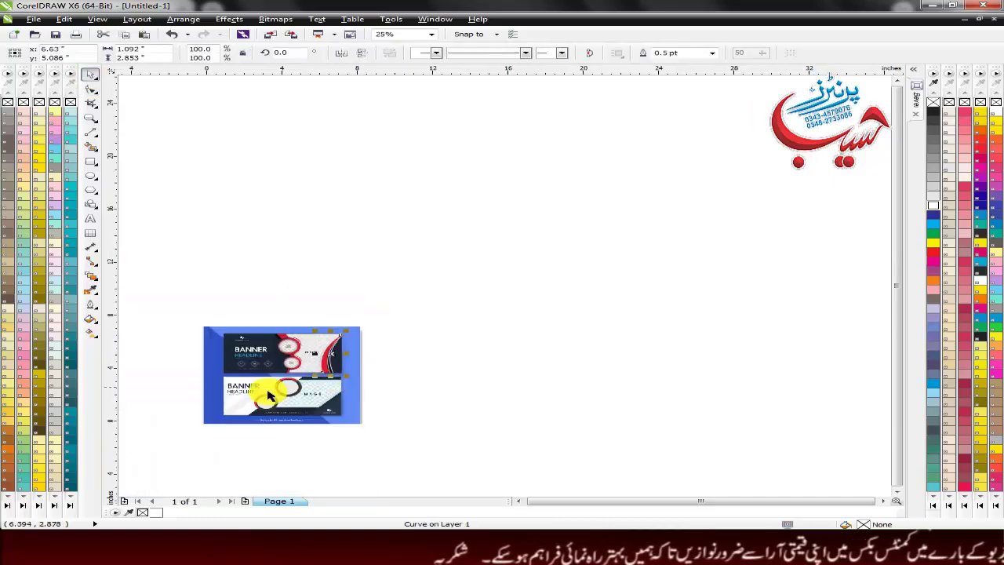
Draw a straight line about 0.74 in wide and 2.95 in high from the black band's top to the banner's lower edge
scroll(188, 357, up, 3)
scroll(266, 314, up, 1)
scroll(329, 302, down, 1)
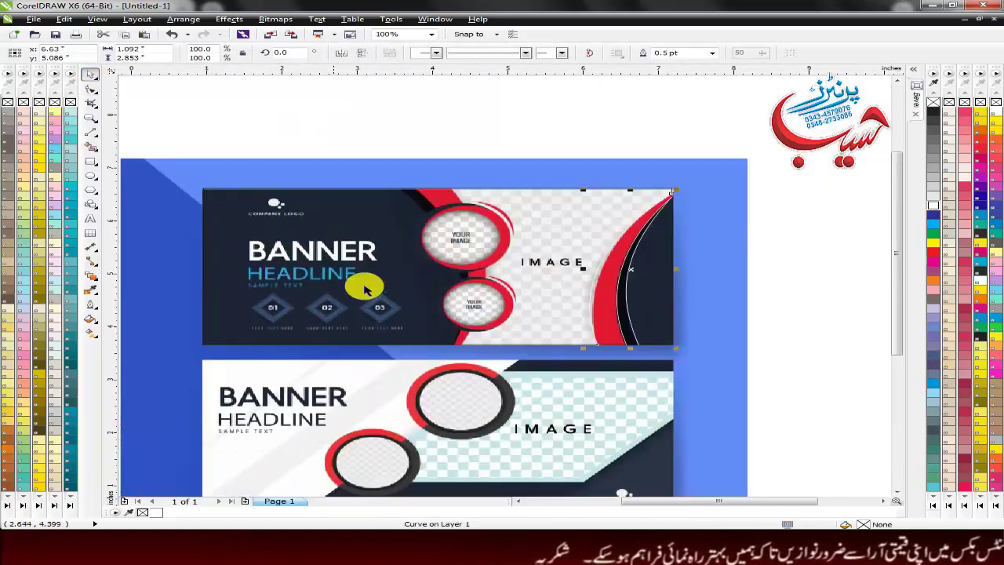
click(91, 131)
click(398, 191)
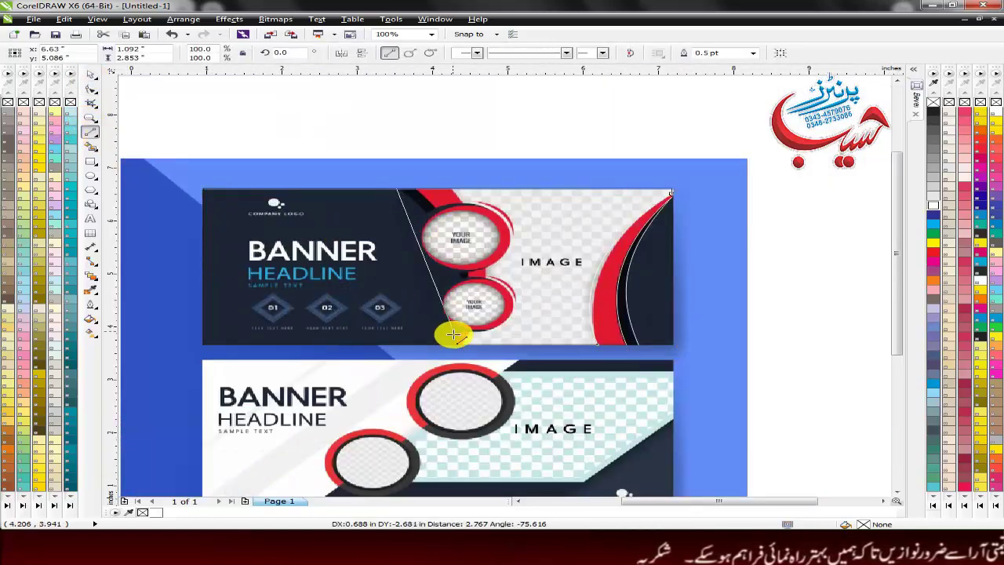
click(453, 346)
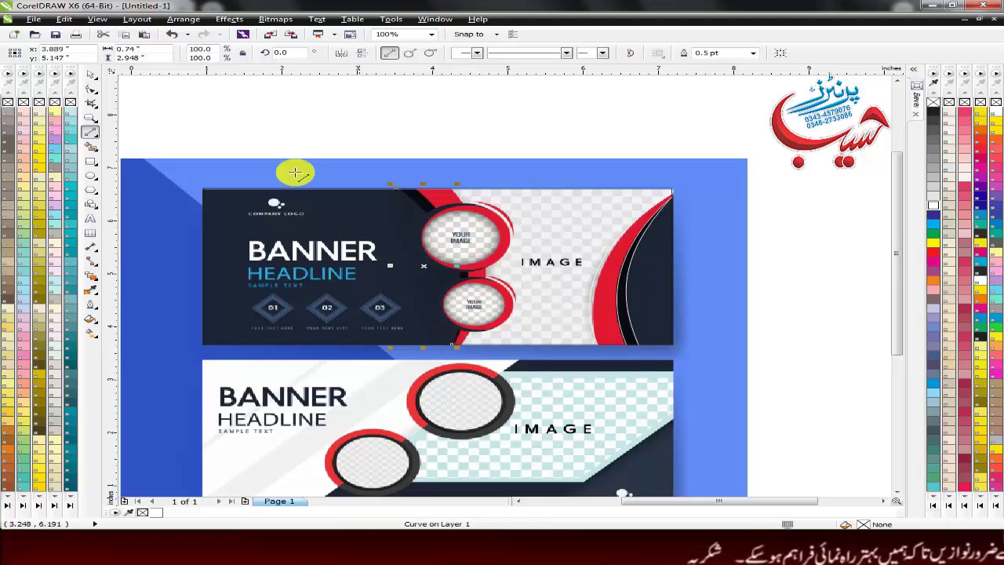
Convert the new line to a curve and bend it to follow the left navy panel's curved edge
click(91, 88)
scroll(484, 255, up, 1)
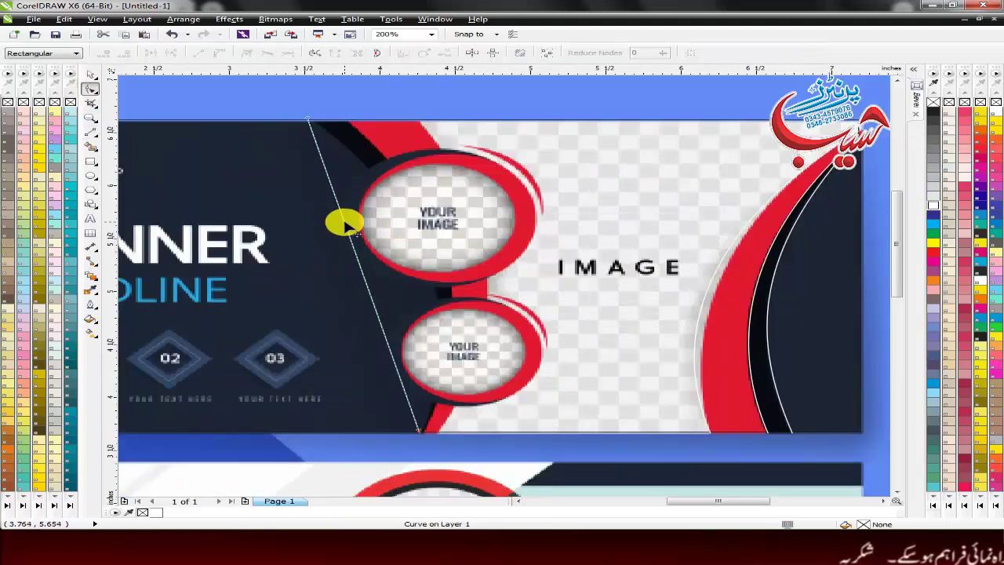
click(348, 225)
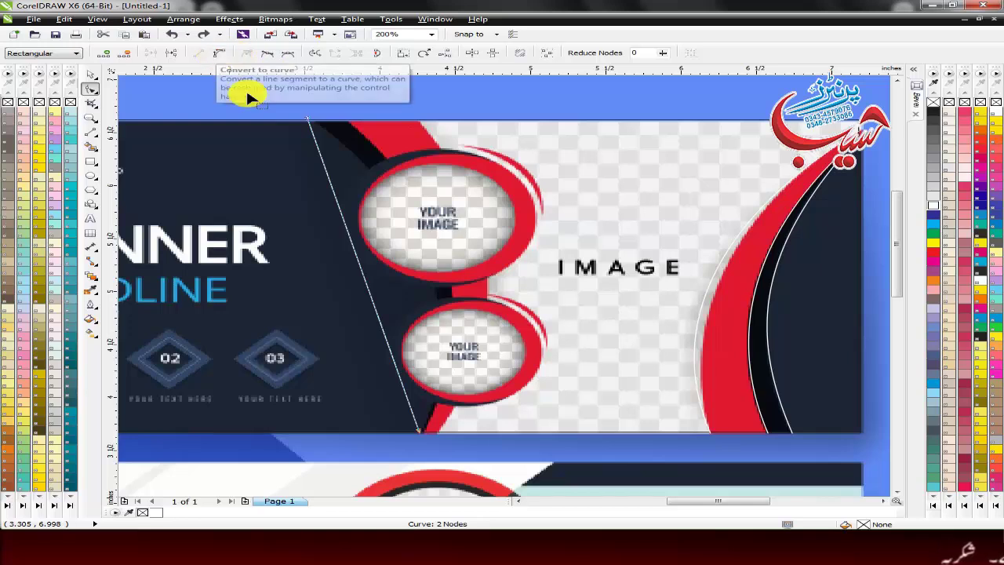
click(220, 52)
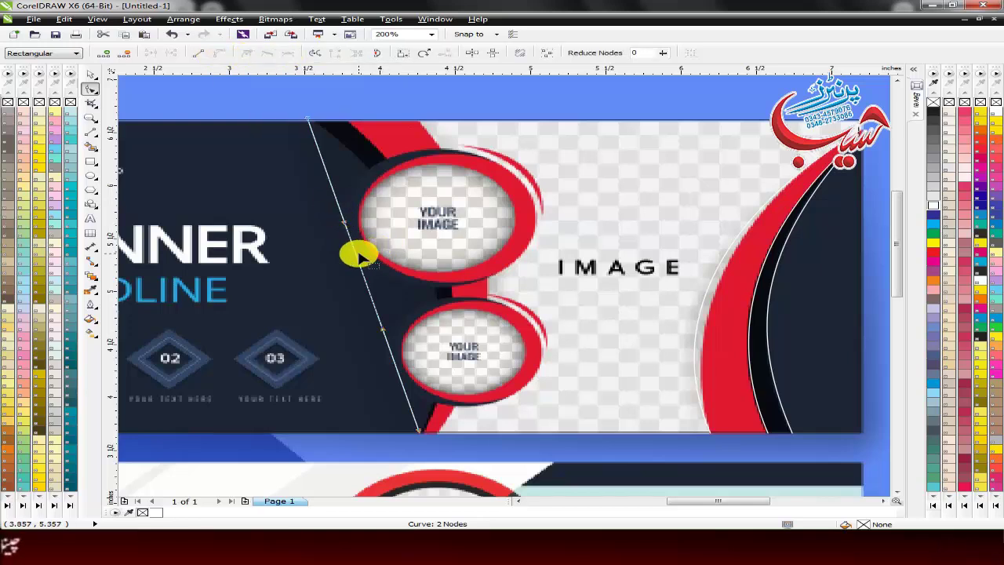
drag(359, 256, 420, 245)
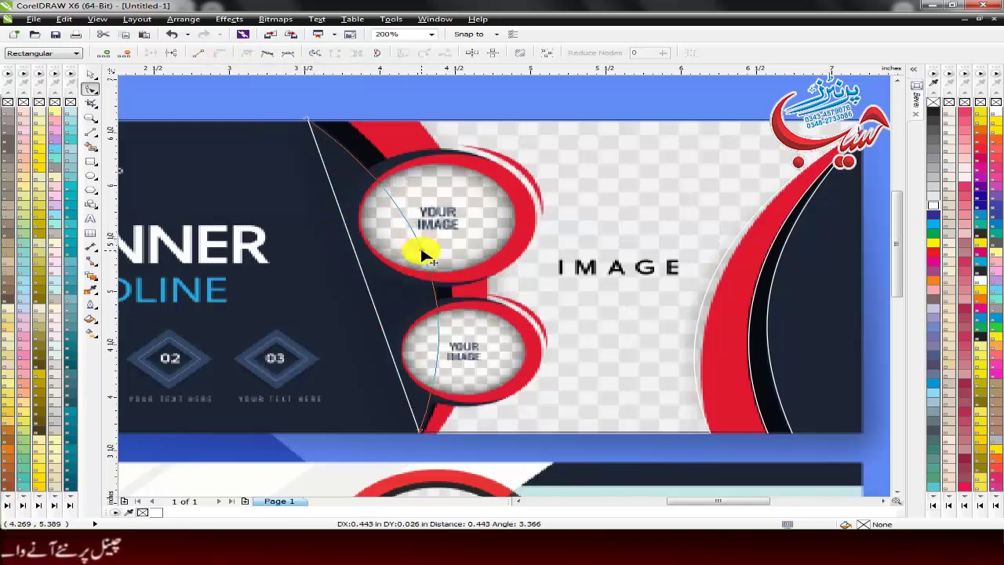
Duplicate the curve and move the copy's ends onto the boundary between the black and red bands at the banner's upper and lower edges
click(90, 74)
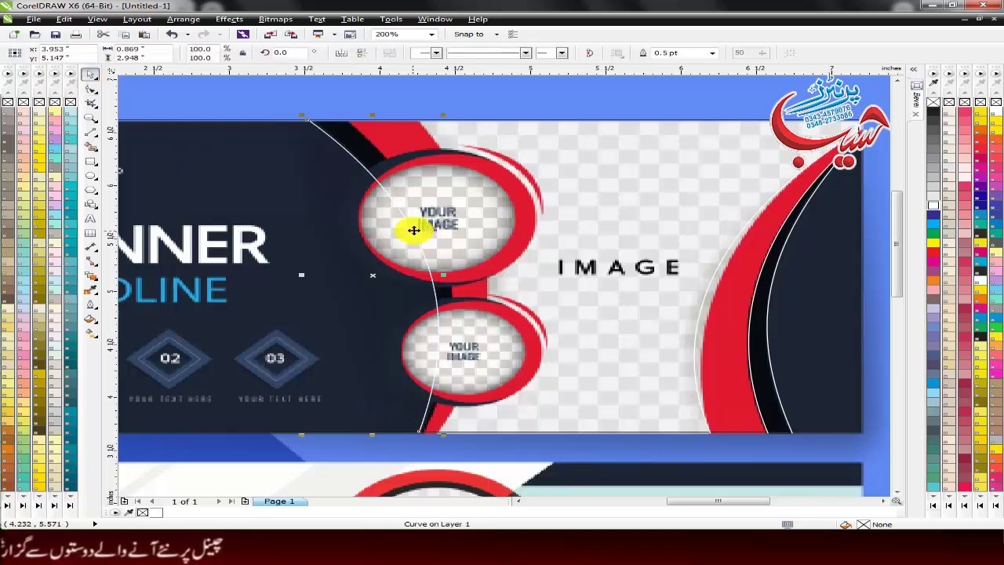
mouse_move(426, 233)
mouse_down()
mouse_move(410, 228)
mouse_move(422, 230)
mouse_up()
click(90, 88)
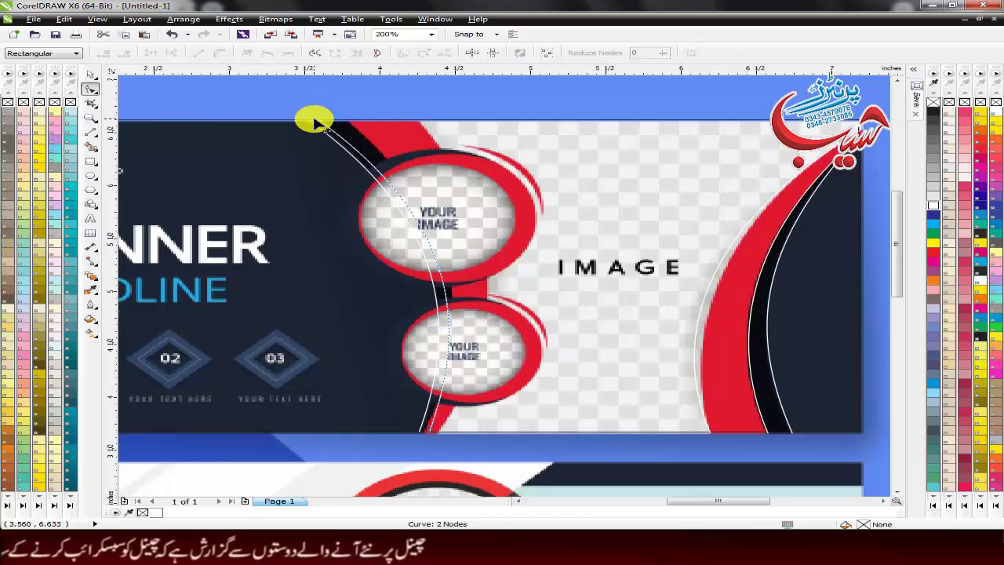
drag(314, 122, 350, 124)
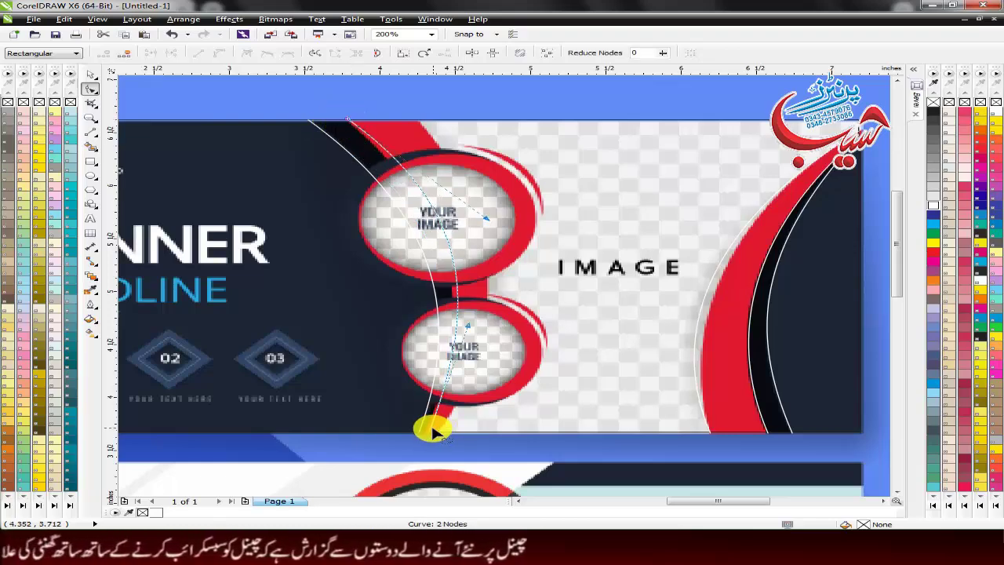
scroll(426, 430, up, 3)
drag(416, 446, 363, 439)
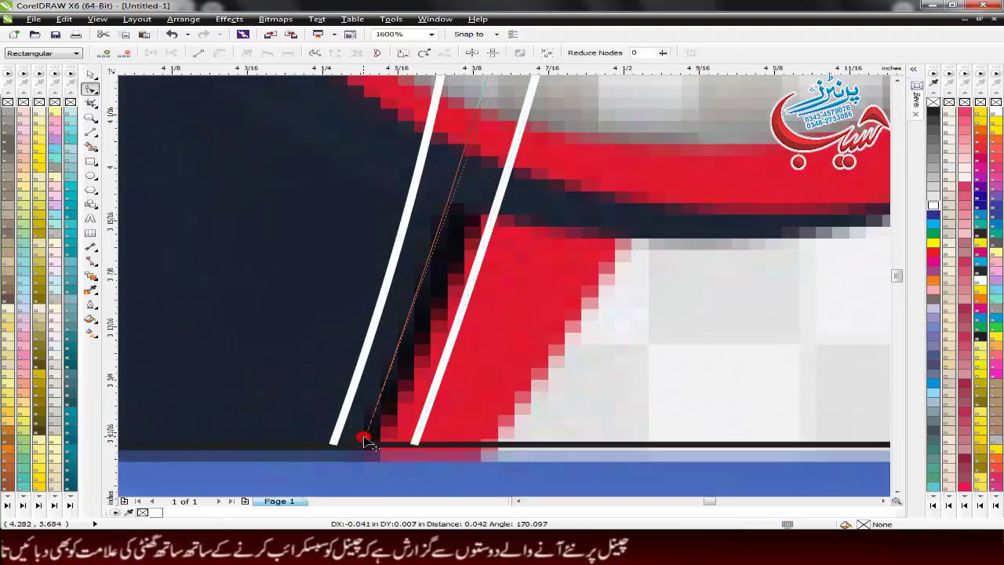
scroll(447, 274, down, 4)
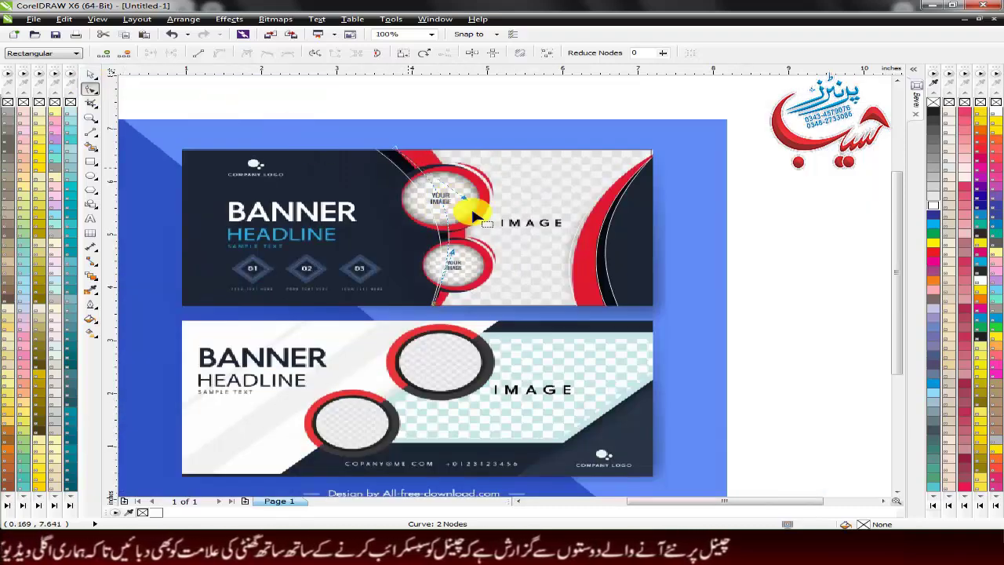
Place a copy of the second curve at the outer edge of the central red band
key(space)
scroll(439, 177, up, 1)
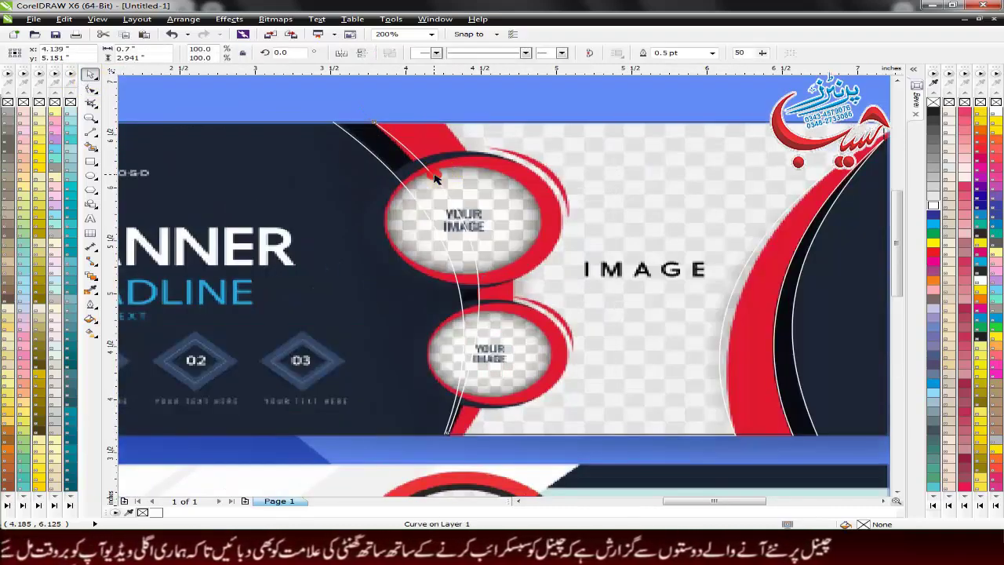
drag(423, 163, 493, 168)
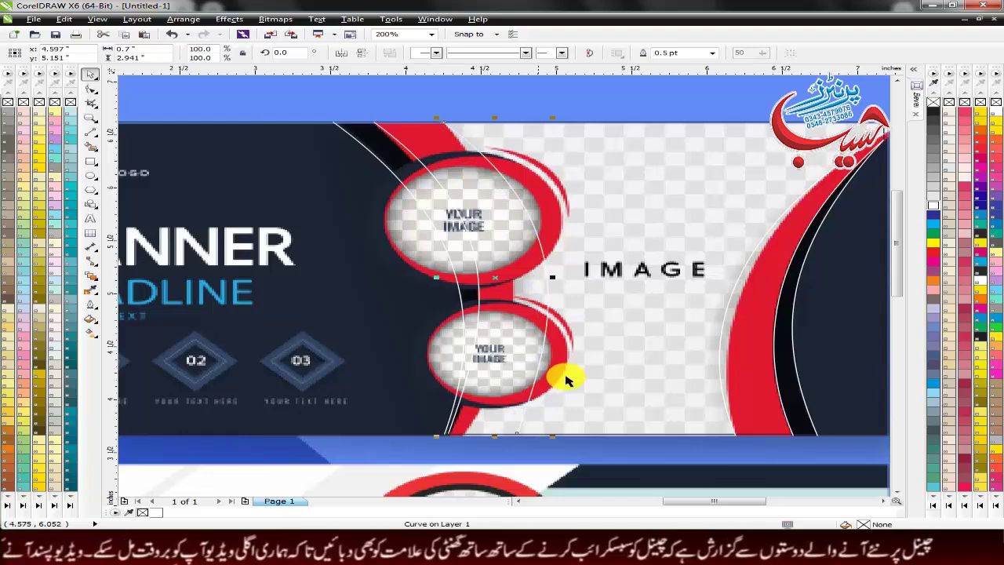
Move the third curve's lower end to the red band's foot and reshape its upper part to follow the band's outer edge
click(88, 89)
scroll(497, 448, up, 2)
drag(507, 431, 301, 435)
scroll(295, 420, down, 2)
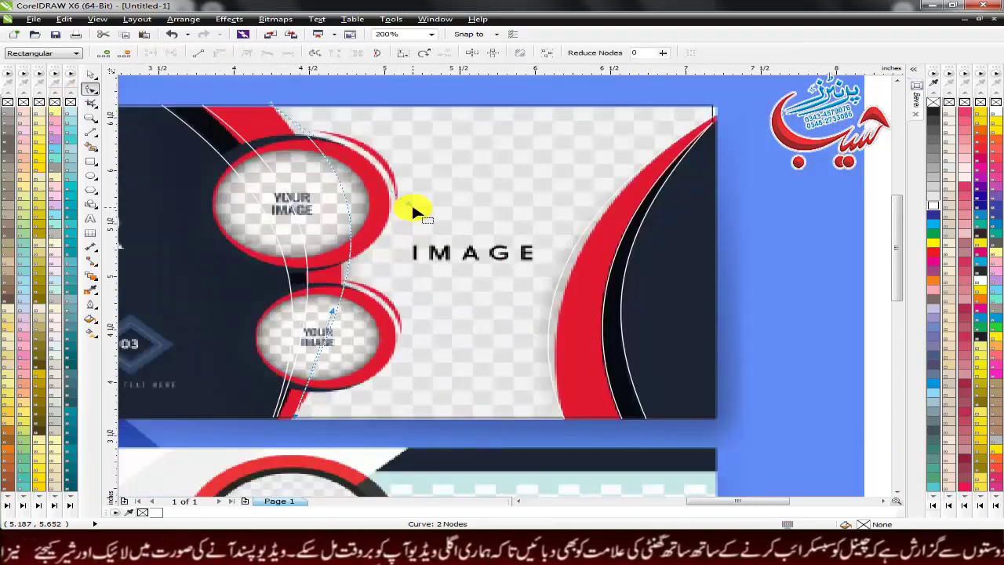
drag(402, 207, 392, 246)
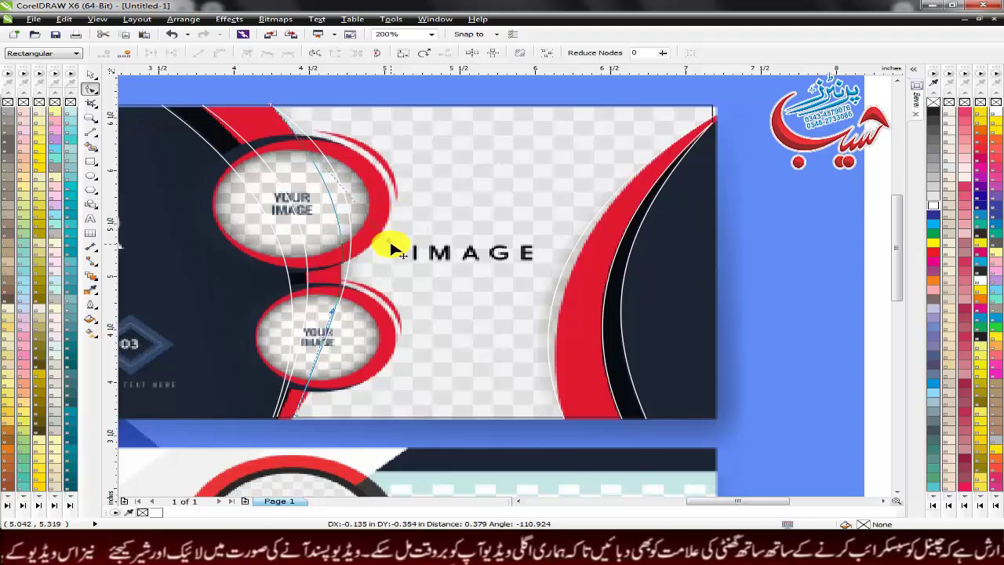
click(90, 74)
key(Escape)
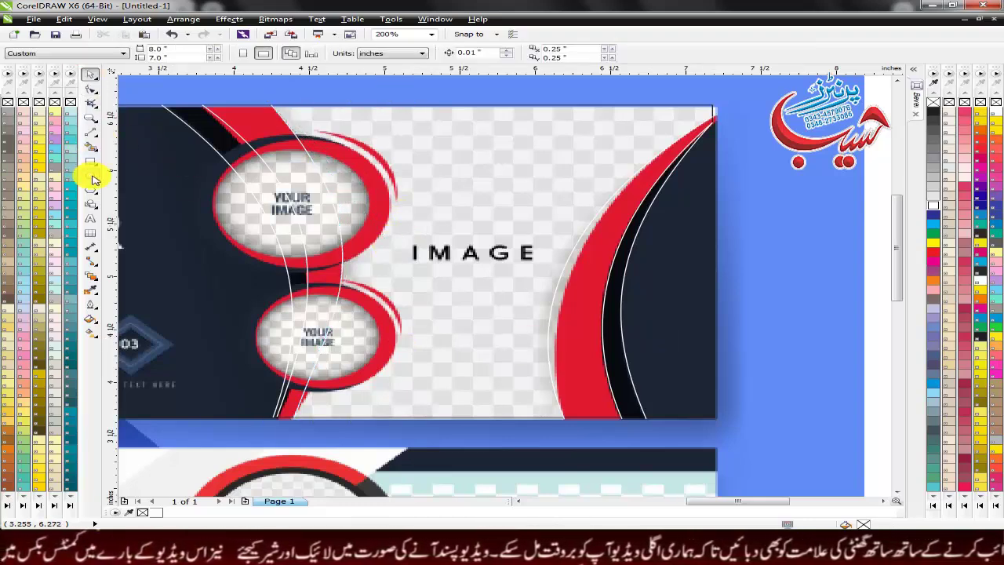
Draw a circle about 1.281 in across over the upper image ring and place a copy slightly to its right
click(91, 175)
scroll(204, 162, up, 1)
drag(251, 132, 520, 394)
drag(435, 261, 376, 239)
drag(568, 372, 583, 392)
drag(415, 278, 412, 252)
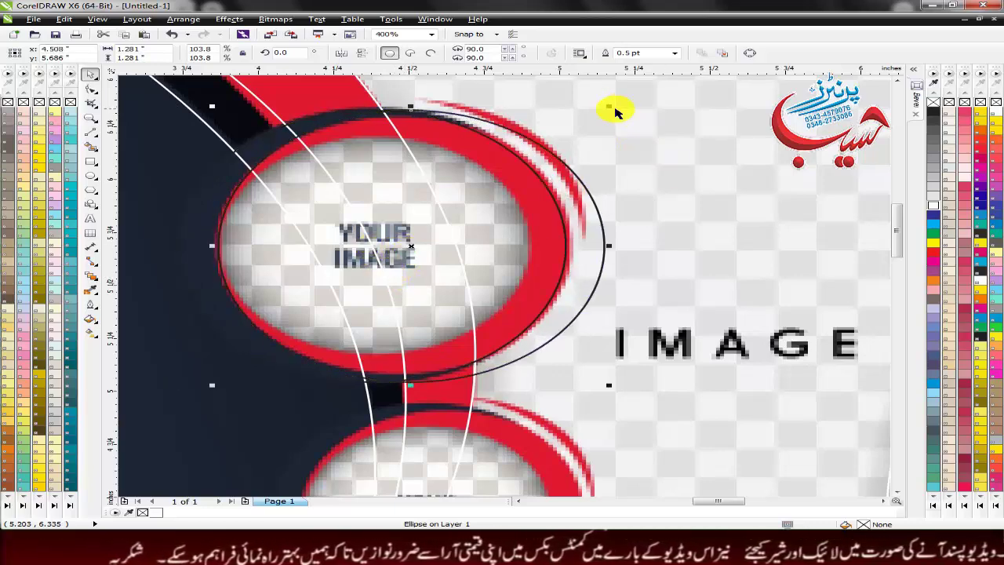
drag(554, 241, 538, 243)
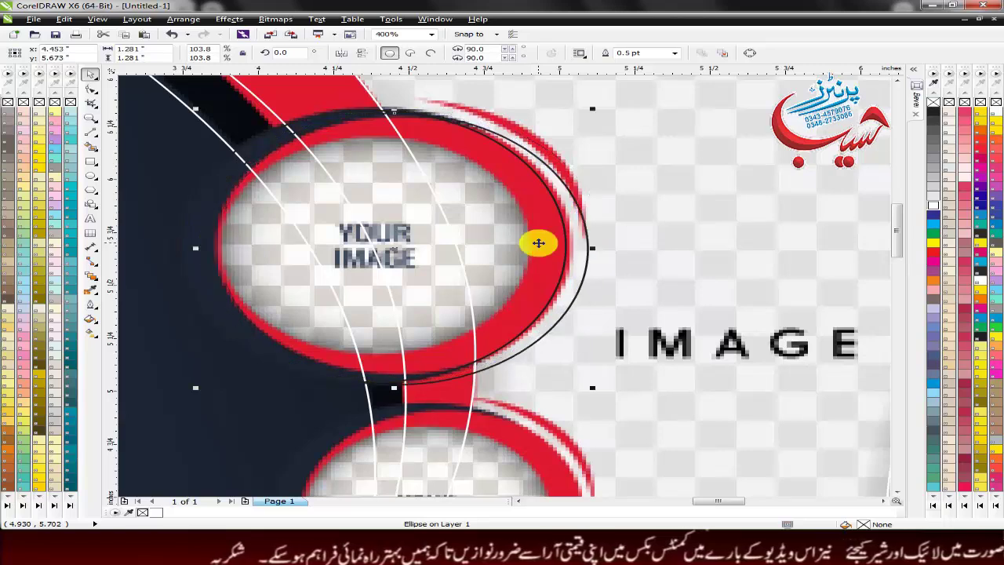
key(ctrl+z)
click(610, 246)
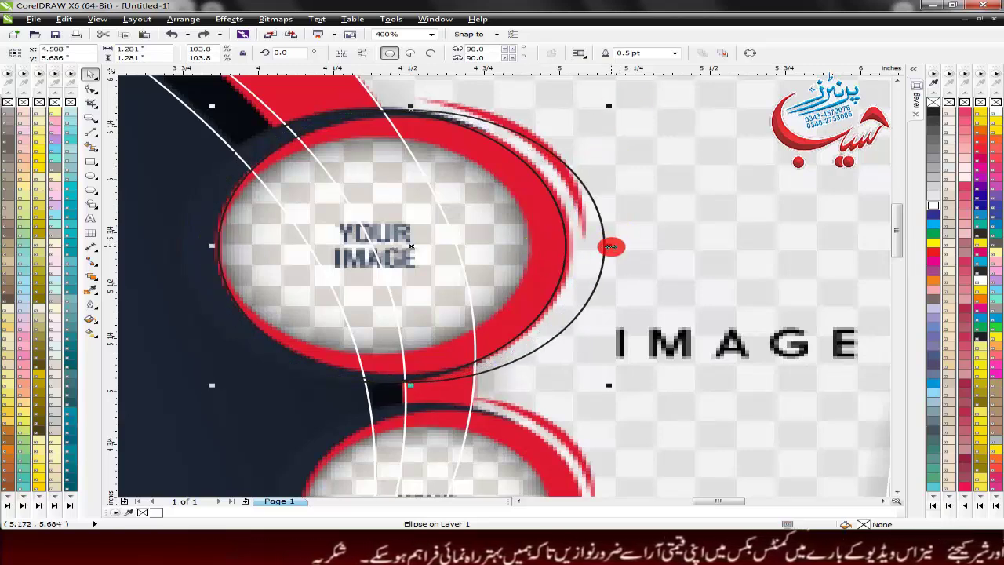
click(188, 222)
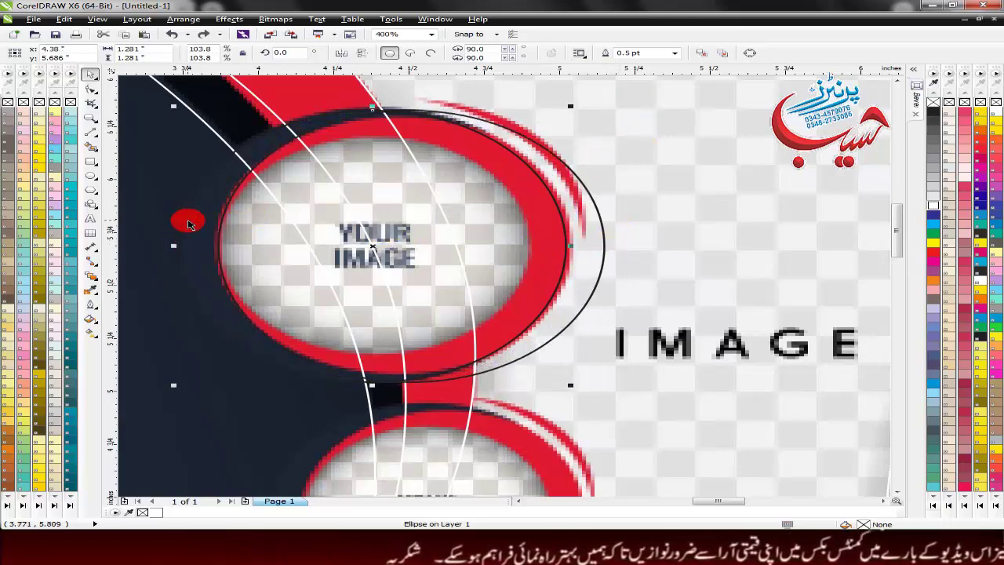
click(686, 200)
Add a smaller circle copy 1.016 in across, positioned over the upper image ring's opening, and try a red fill on it
click(520, 228)
drag(609, 105, 581, 135)
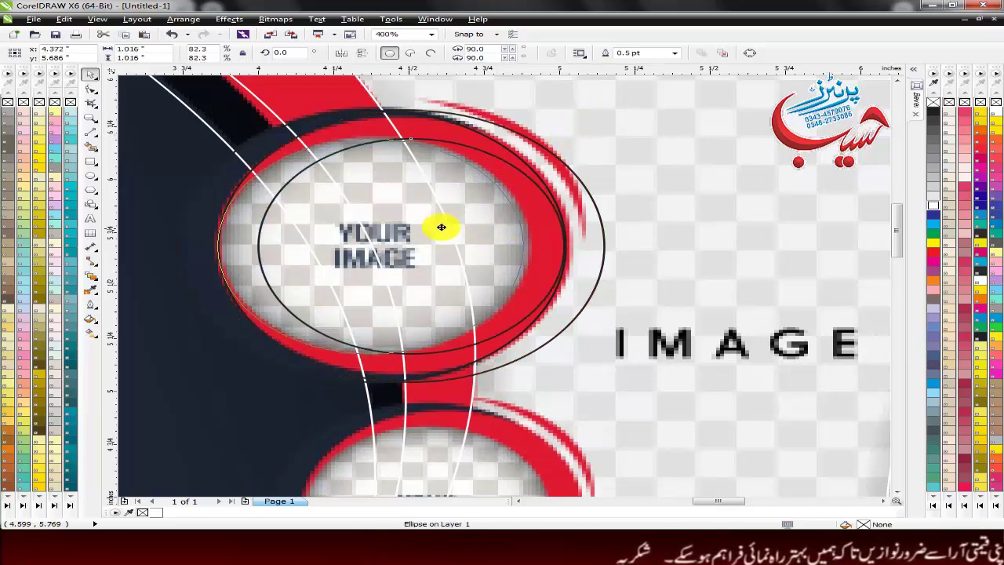
click(450, 232)
click(961, 252)
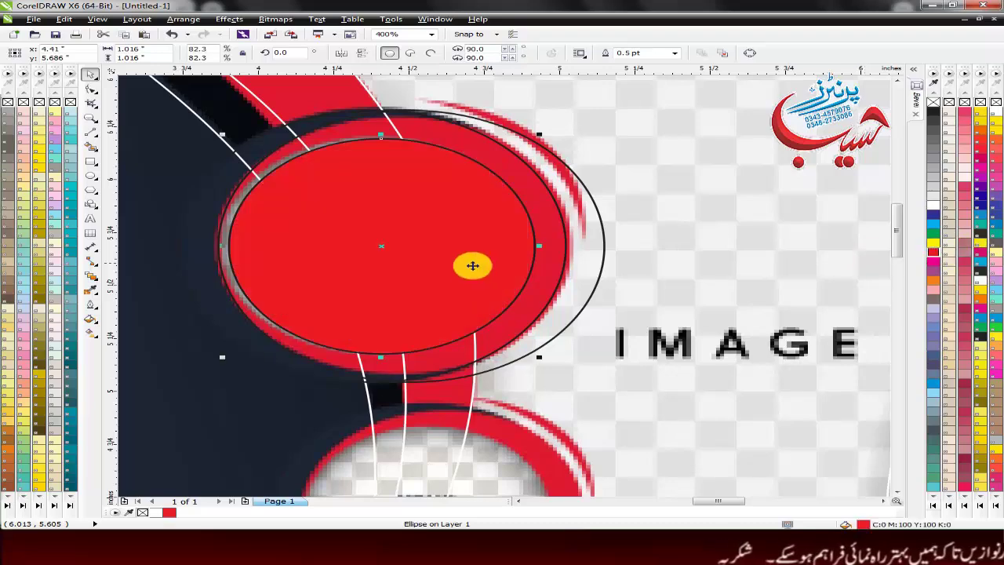
key(ctrl+z)
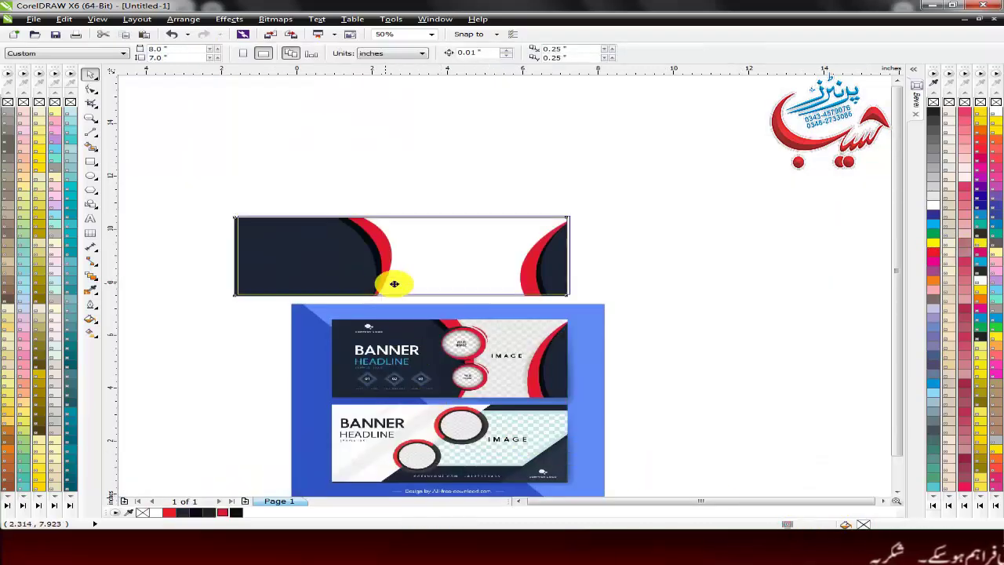
Shift the redrawn banner slightly right above the reference, then draw a circle 1.479 in across in its white area and fill it dark navy
drag(399, 282, 428, 284)
click(562, 349)
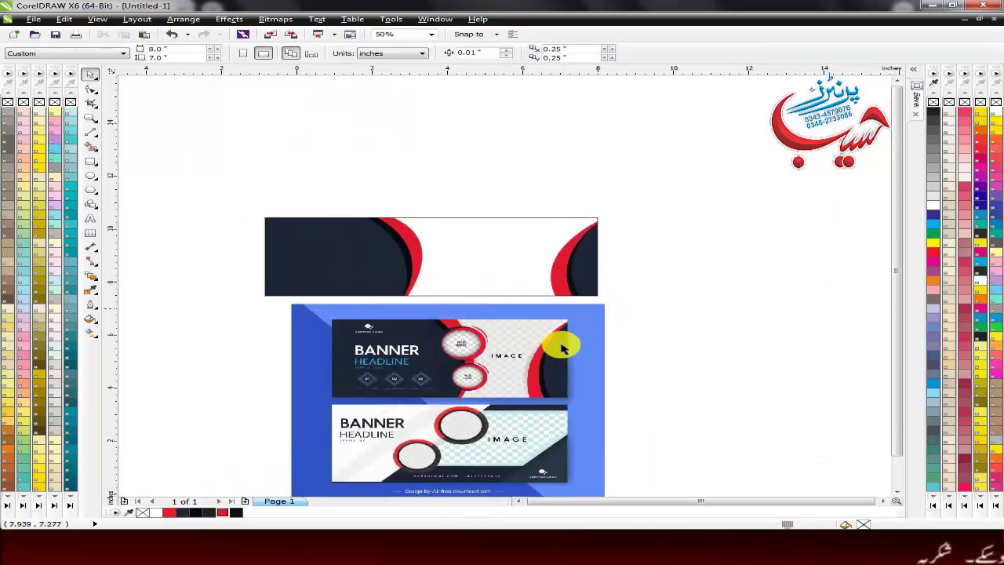
scroll(506, 355, up, 1)
click(89, 179)
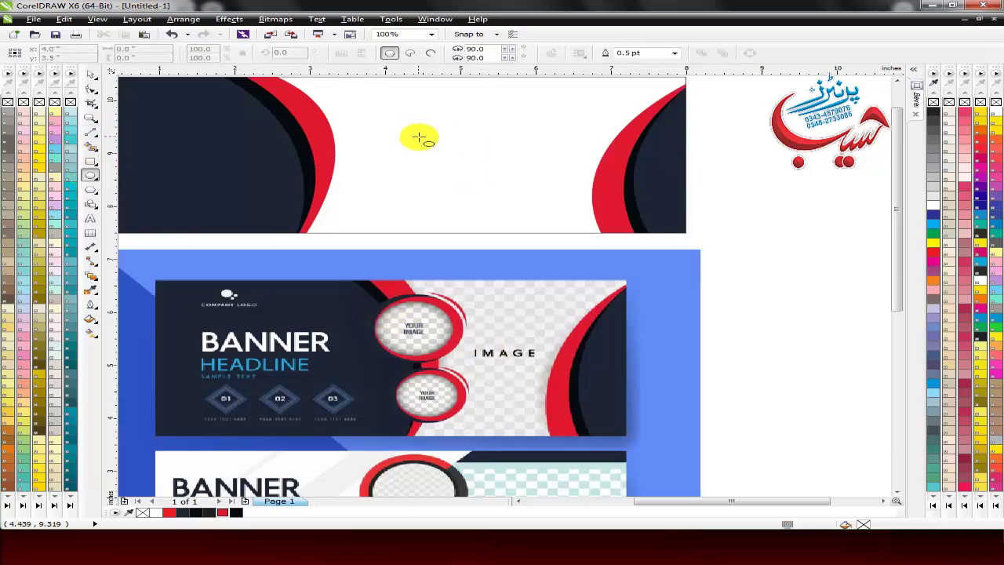
drag(414, 134, 534, 217)
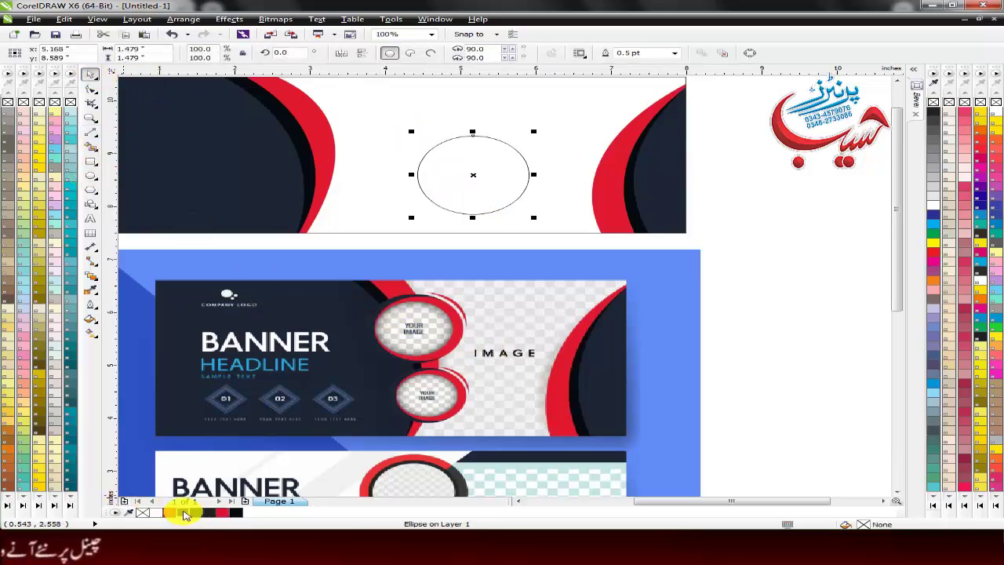
click(184, 513)
Place a copy of the navy circle slightly up and to its right and fill it red (#E01930)
drag(476, 179, 499, 173)
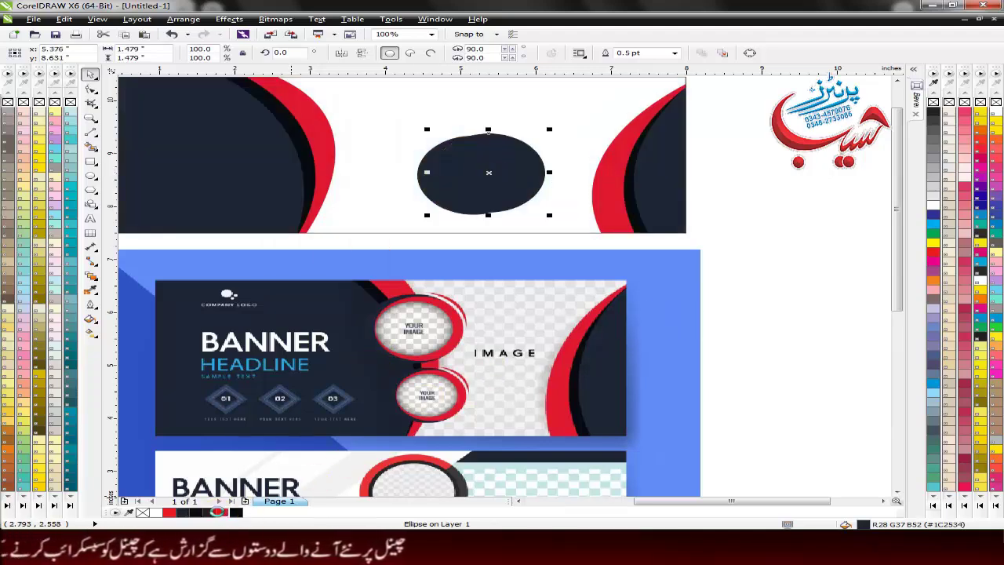
click(218, 512)
scroll(497, 164, up, 2)
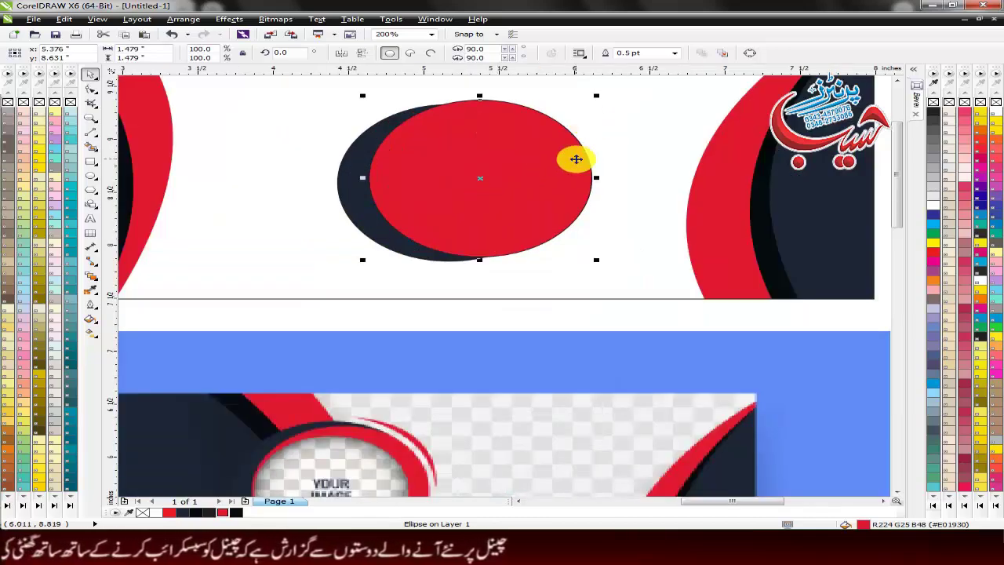
scroll(576, 160, down, 2)
Add a smaller copy of the red circle, 1.146 in across, offset slightly left inside it, and fill it white
drag(590, 128, 579, 129)
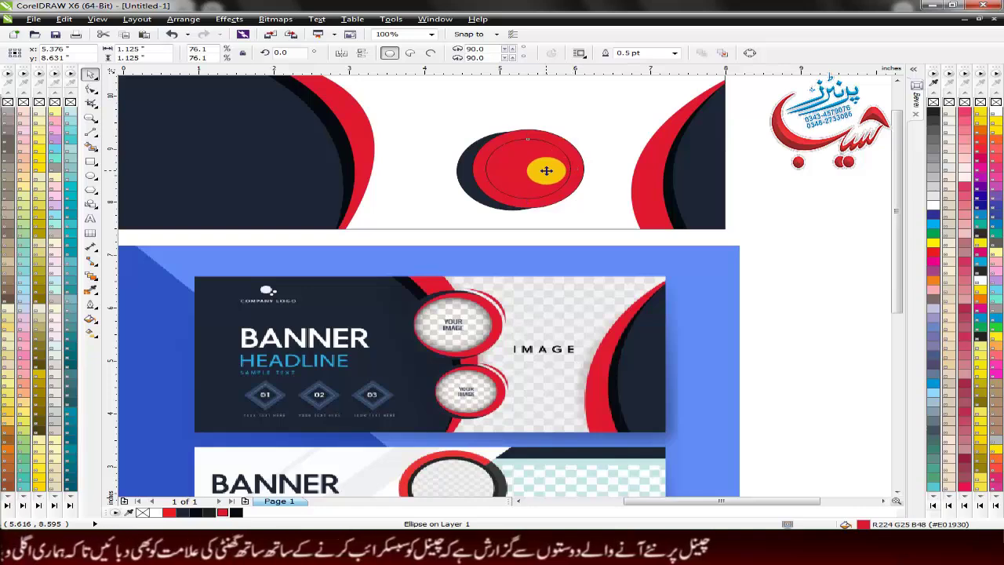
drag(538, 170, 541, 172)
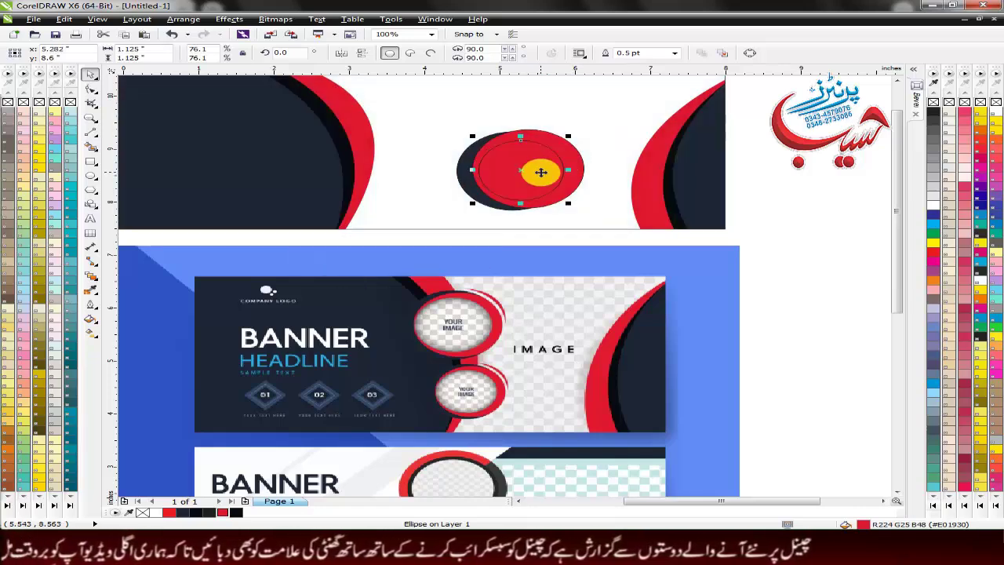
scroll(540, 169, up, 2)
drag(595, 102, 590, 108)
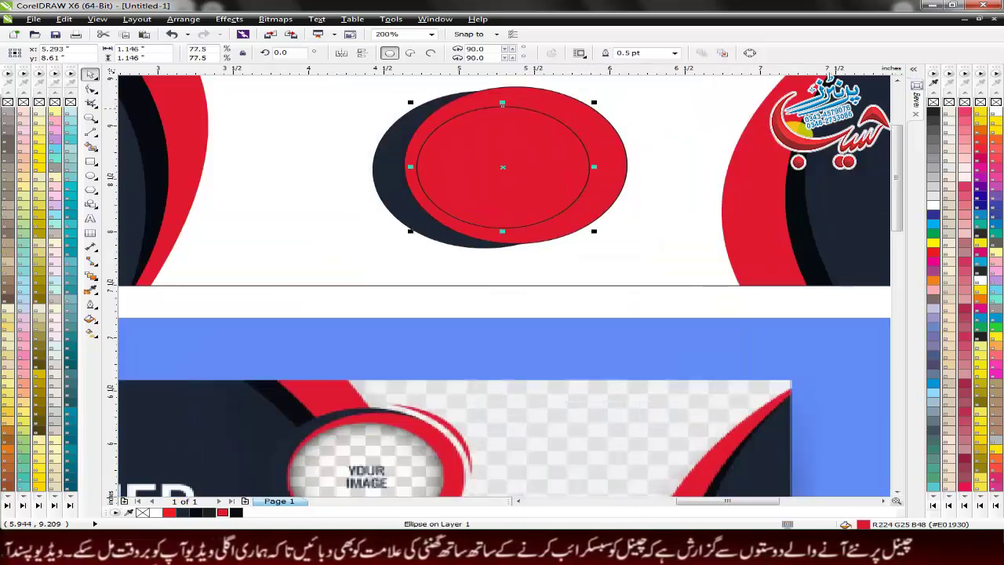
click(933, 207)
scroll(659, 212, down, 2)
Enlarge the navy circle slightly and nudge it so its rim shows evenly behind the red ring's left side
click(531, 204)
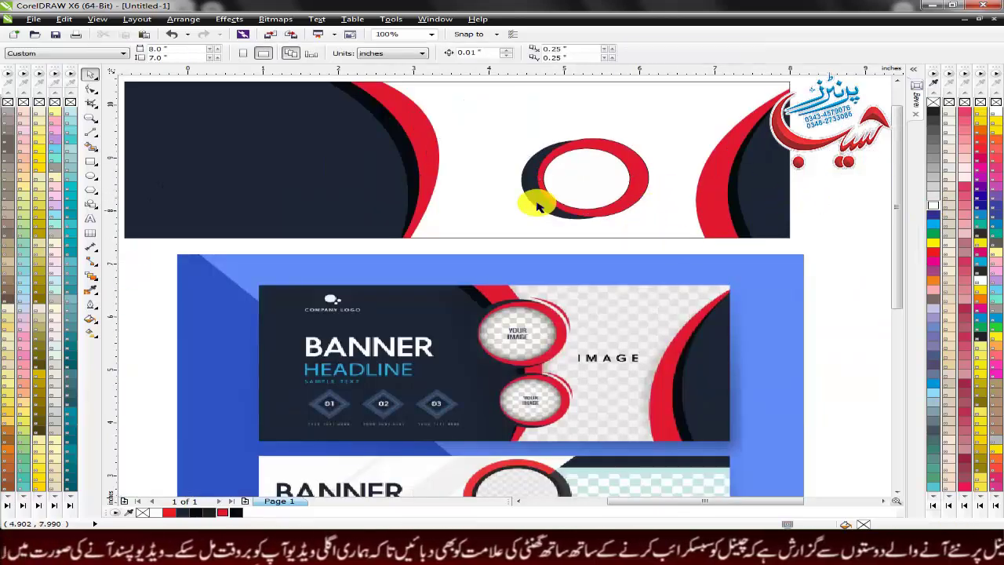
scroll(531, 189, up, 4)
scroll(531, 183, down, 2)
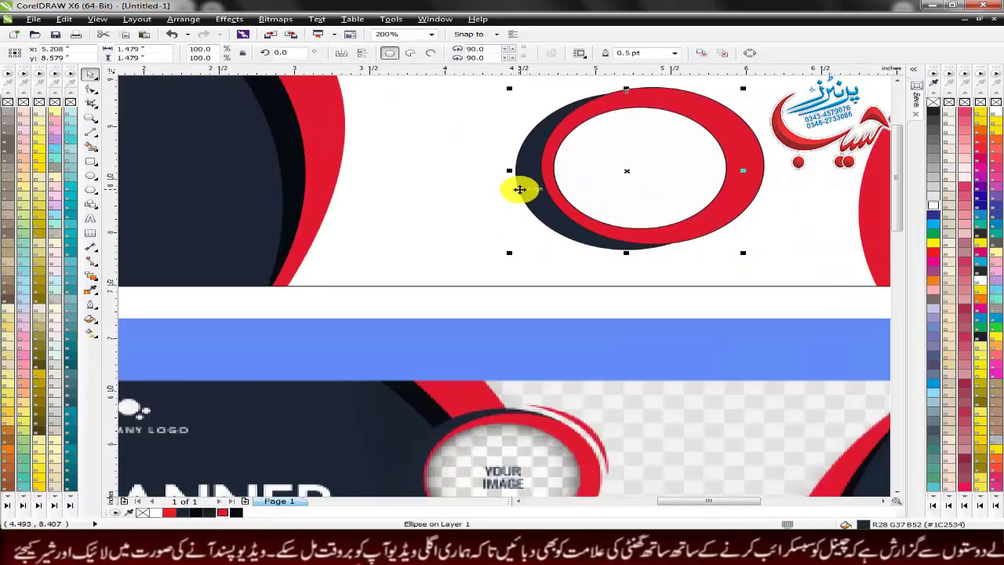
scroll(521, 188, down, 2)
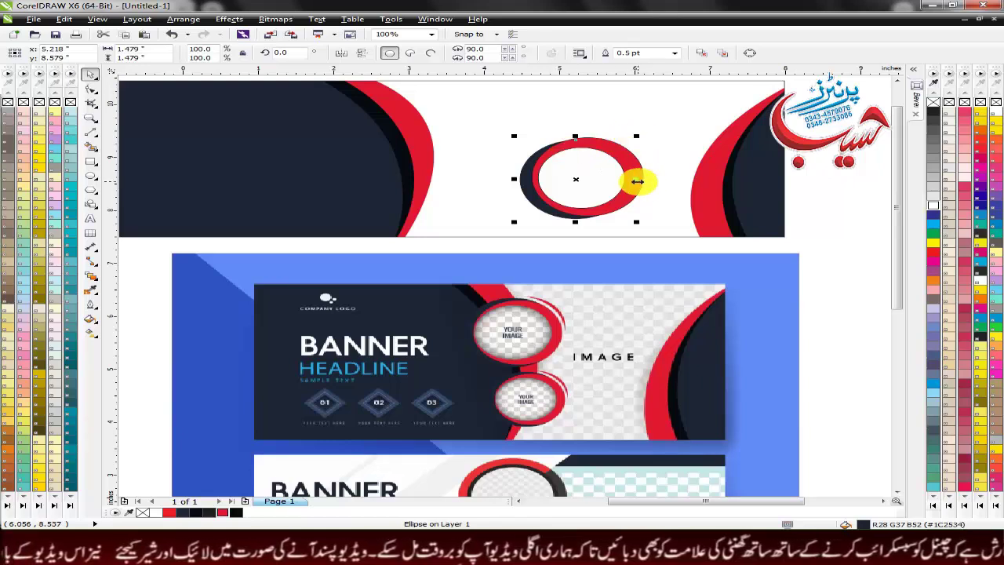
drag(637, 135, 642, 131)
drag(626, 173, 628, 180)
key(Up)
key(Up)
key(Up)
click(821, 150)
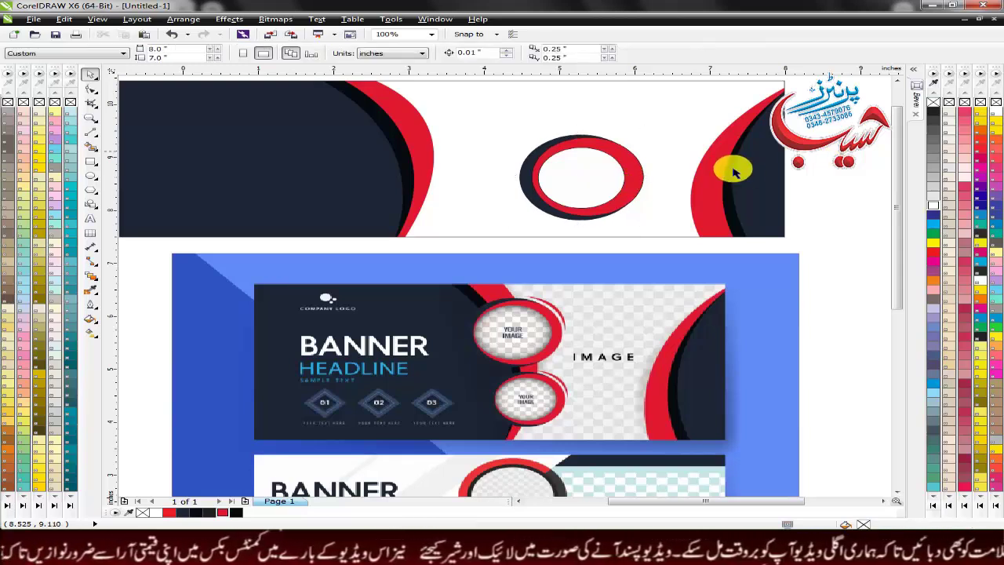
Remove the outlines from the three stacked ring circles
drag(511, 230, 665, 119)
right_click(932, 103)
click(836, 196)
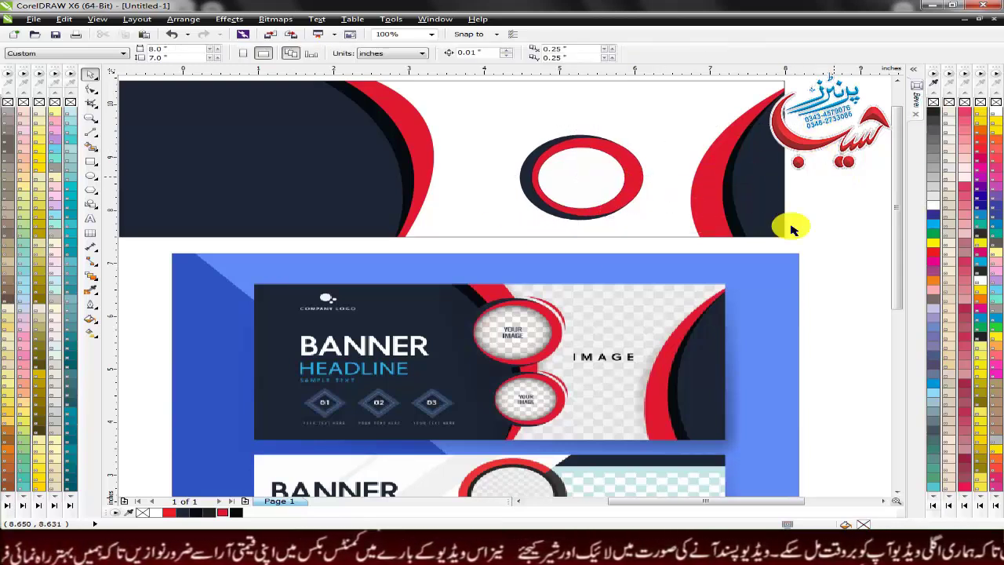
Draw a circle above the banner and overlap it with a larger, offset copy 2.521 in across
click(91, 178)
scroll(549, 226, down, 1)
mouse_move(441, 99)
mouse_down()
mouse_move(518, 167)
mouse_move(500, 149)
mouse_move(507, 130)
mouse_up()
click(86, 76)
scroll(483, 120, up, 2)
scroll(507, 133, up, 2)
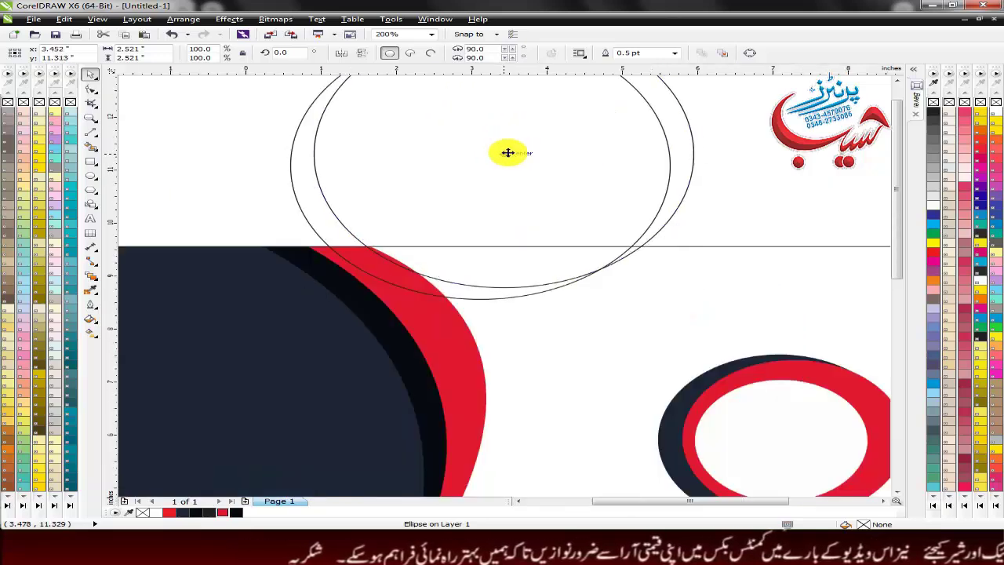
scroll(506, 152, down, 2)
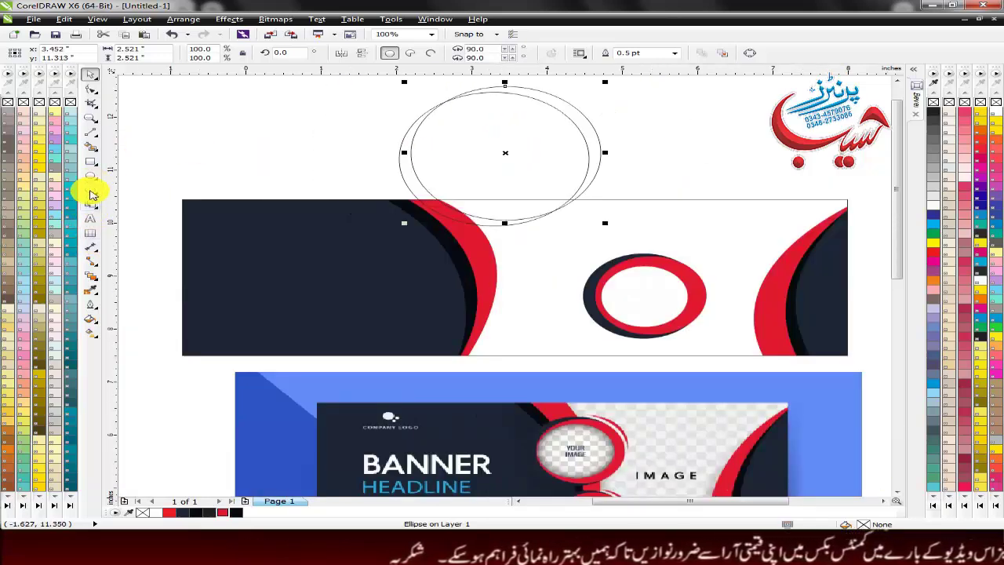
Smart-fill the crescent between the two large circles with red and delete both source circles
click(91, 146)
click(574, 113)
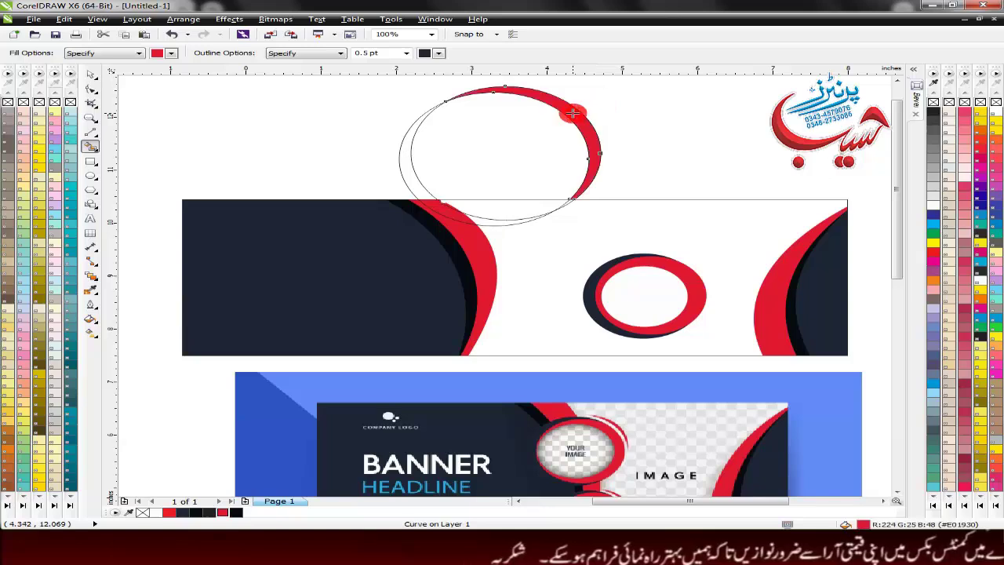
click(90, 75)
drag(543, 139, 723, 135)
click(532, 154)
key(Delete)
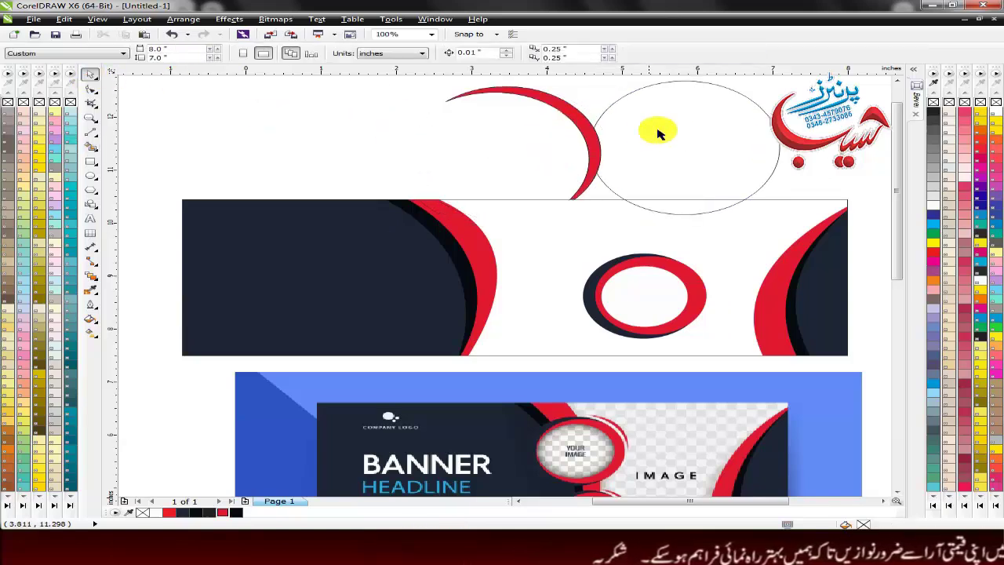
click(657, 133)
key(Delete)
Move the red crescent over the ring, scale it to about 1.142 by 1.183 in, try reshaping its lower end, and delete it
drag(581, 121, 729, 291)
scroll(729, 291, up, 2)
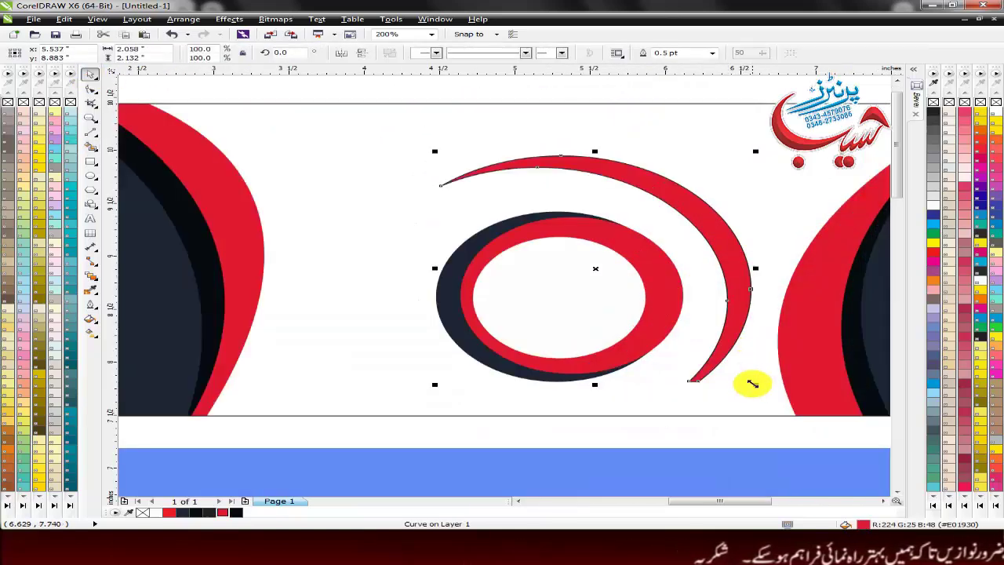
drag(751, 381, 678, 223)
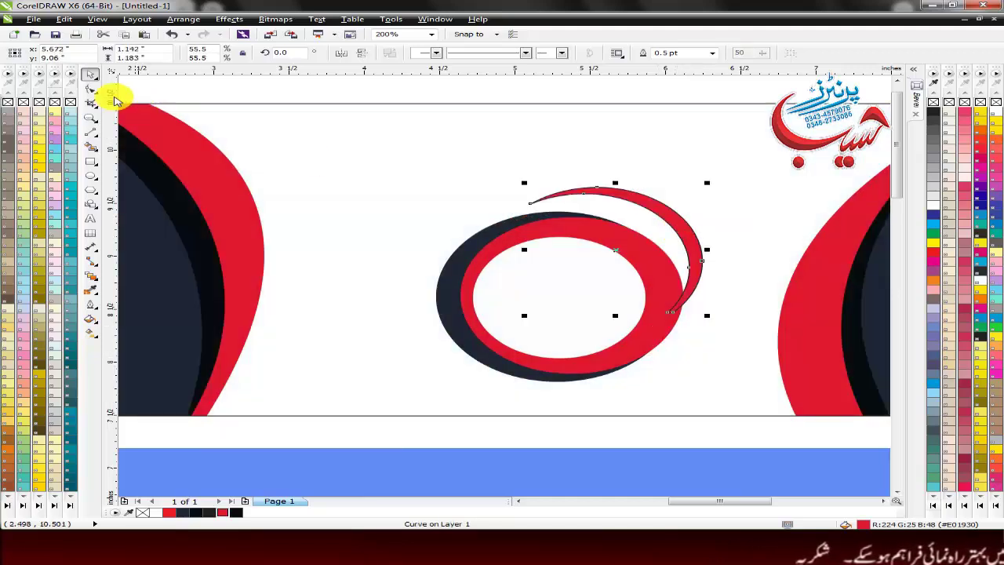
click(90, 90)
scroll(723, 266, up, 1)
drag(625, 360, 661, 355)
click(91, 74)
key(Delete)
Make two unfilled, hairline-outlined copies of the red circle, 1.096 in across, overlapping with an offset at the ring's upper right
click(510, 220)
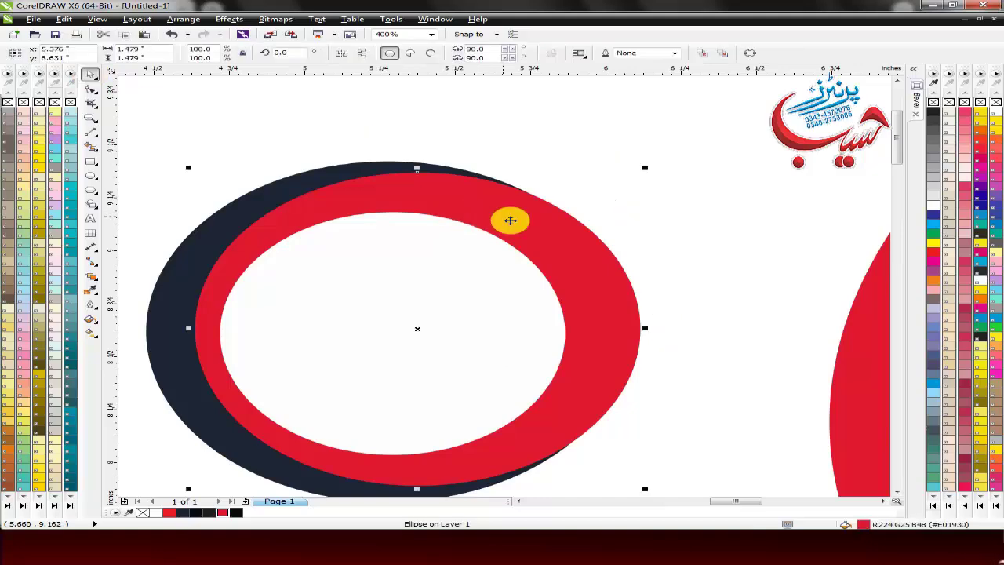
drag(522, 219, 570, 188)
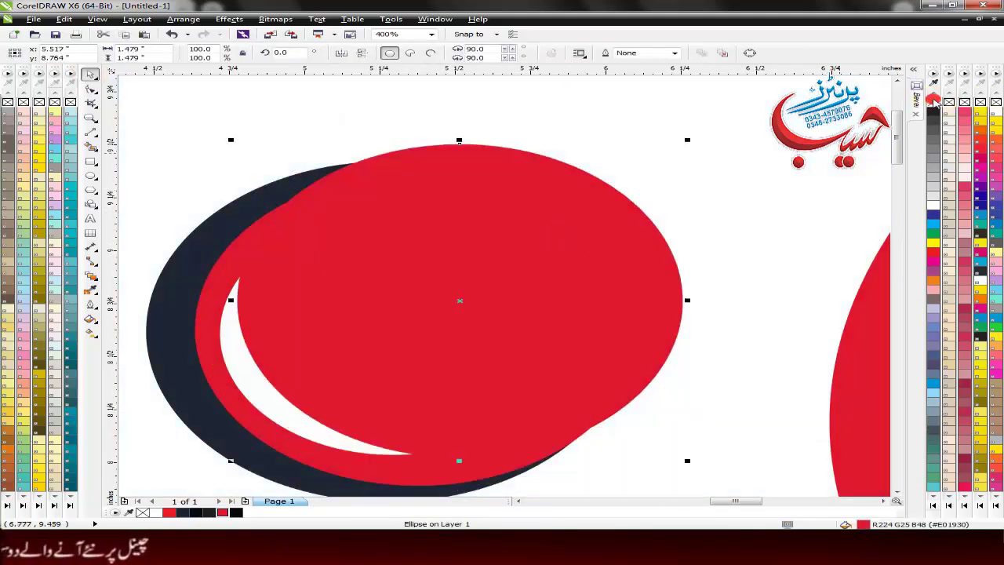
click(933, 102)
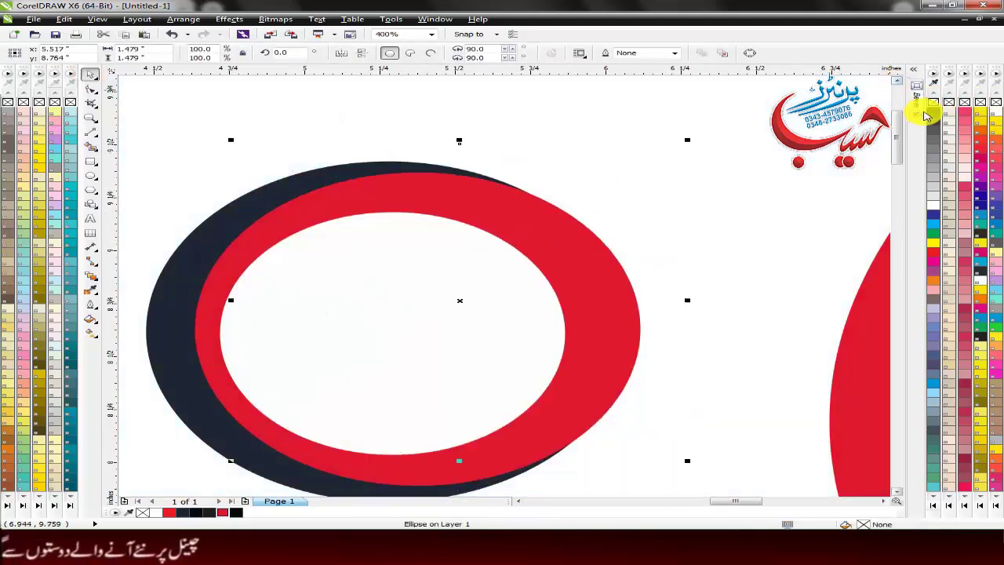
right_click(929, 114)
drag(455, 302, 423, 311)
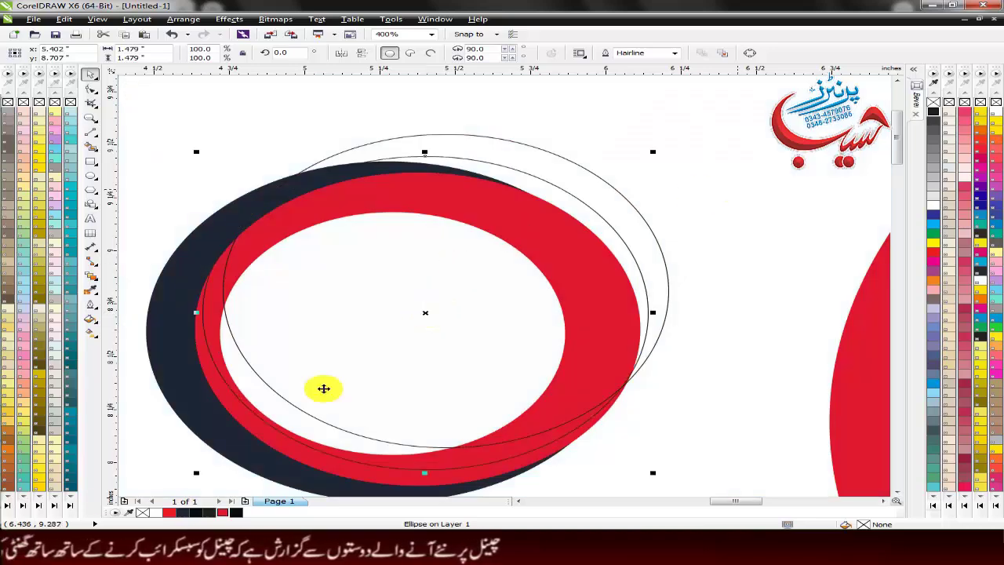
click(633, 220)
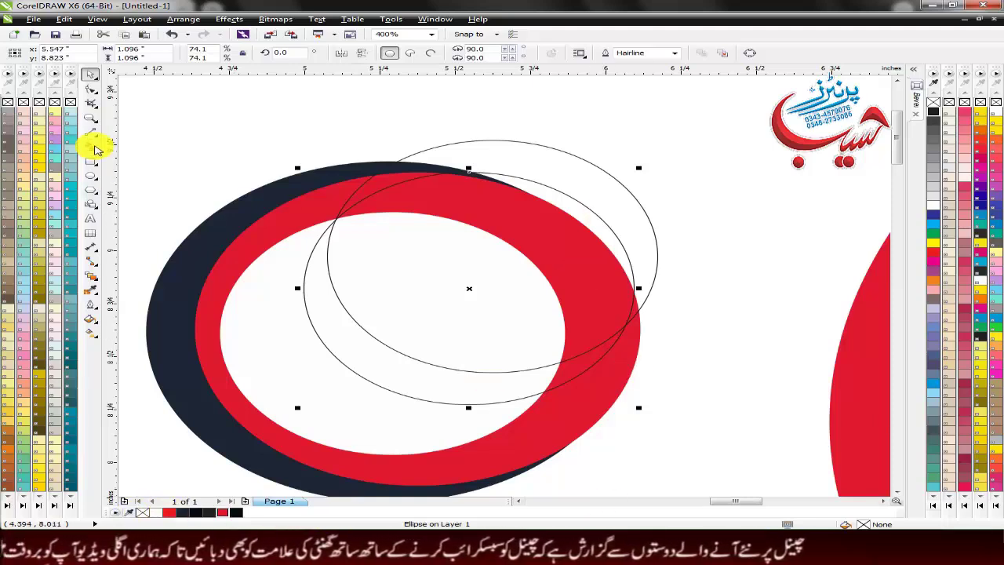
Try smart-filling the crescent between the two outlined circles with red, and undo the fill
click(95, 147)
click(587, 175)
key(ctrl+z)
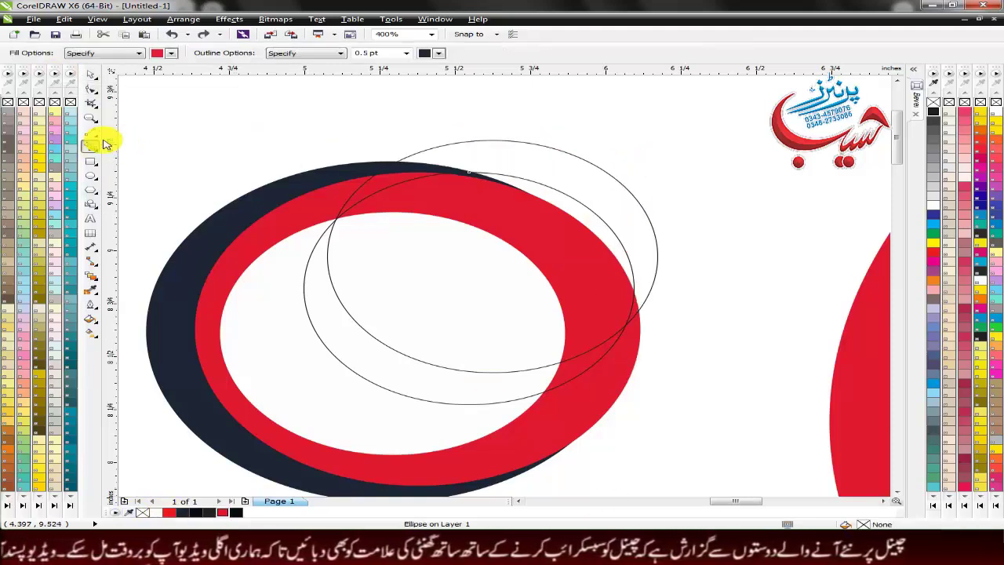
Reposition the two outlined circles closer together so they form a thin crescent beyond the ring's upper-right edge
click(90, 75)
shift+click(554, 150)
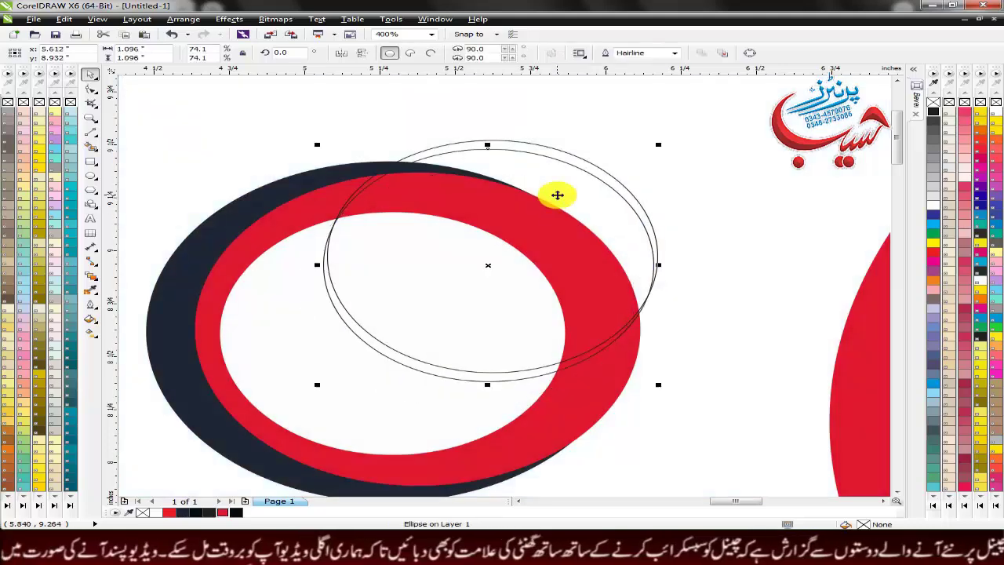
drag(558, 195, 538, 217)
shift+click(574, 163)
mouse_move(502, 247)
mouse_down()
mouse_move(524, 228)
mouse_move(505, 248)
mouse_up()
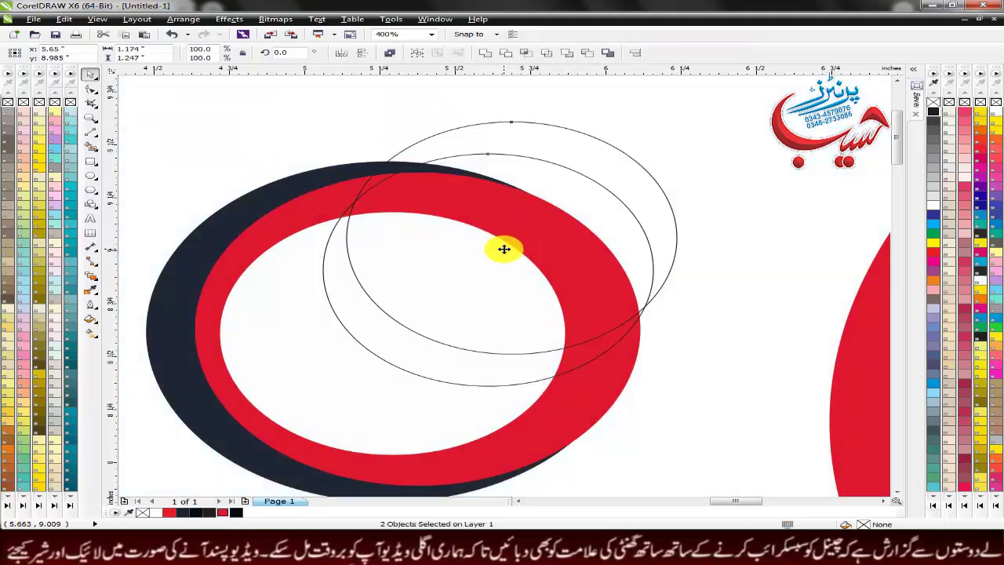
scroll(504, 249, down, 4)
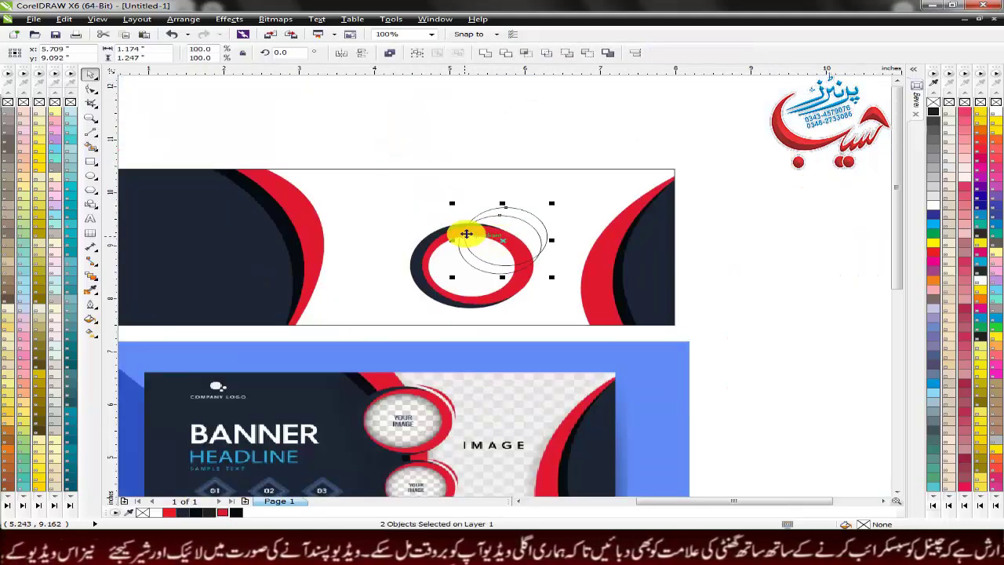
scroll(481, 231, up, 2)
click(778, 222)
drag(627, 272, 637, 250)
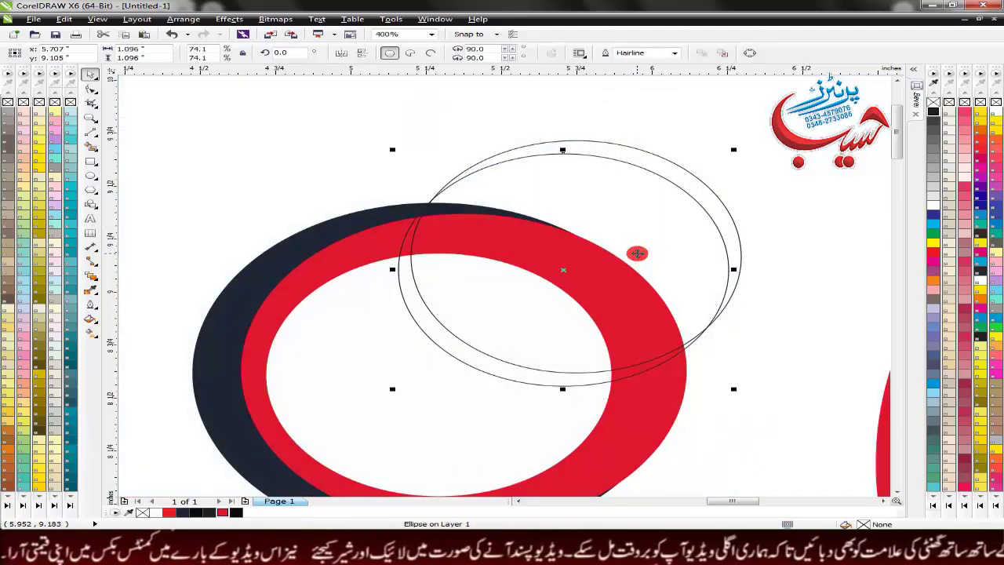
click(637, 253)
Smart-fill the thin upper-right crescent between the two outlined circles with red and delete both circles
click(95, 148)
click(685, 177)
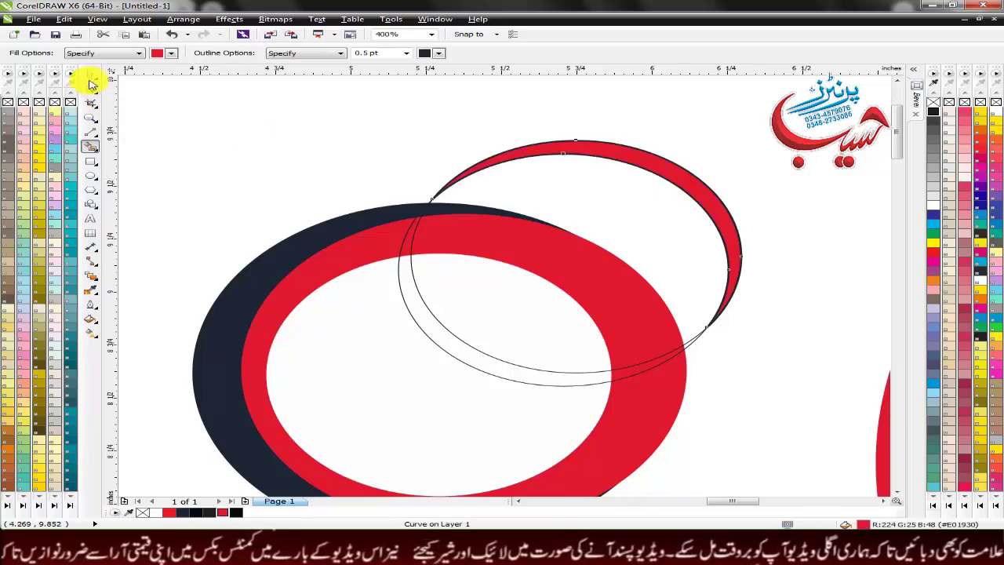
click(90, 76)
click(525, 329)
key(Delete)
click(526, 350)
key(Delete)
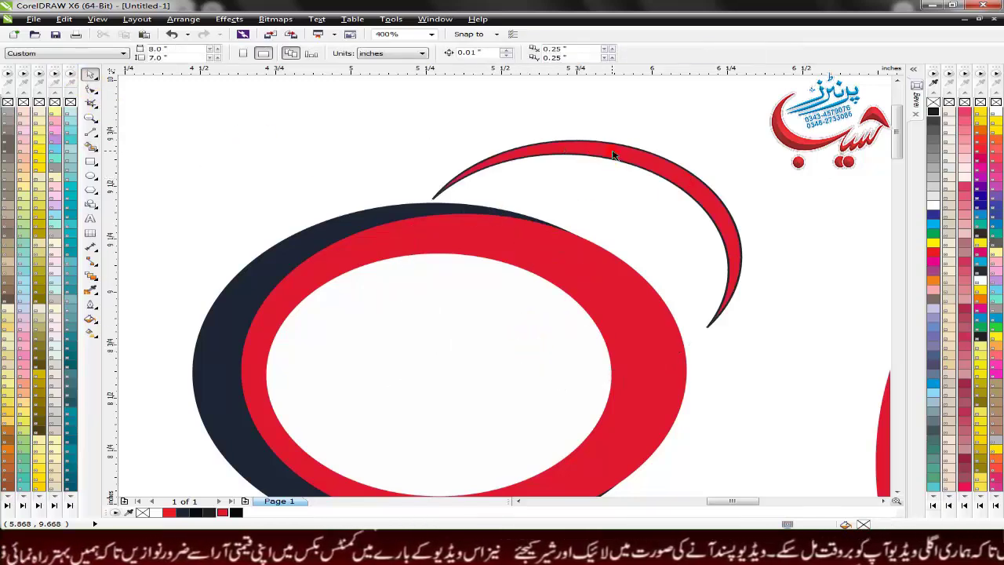
Remove the crescent's outline and fit it as a short accent along the ring's upper-right edge
click(616, 155)
right_click(931, 103)
click(767, 484)
scroll(773, 488, down, 2)
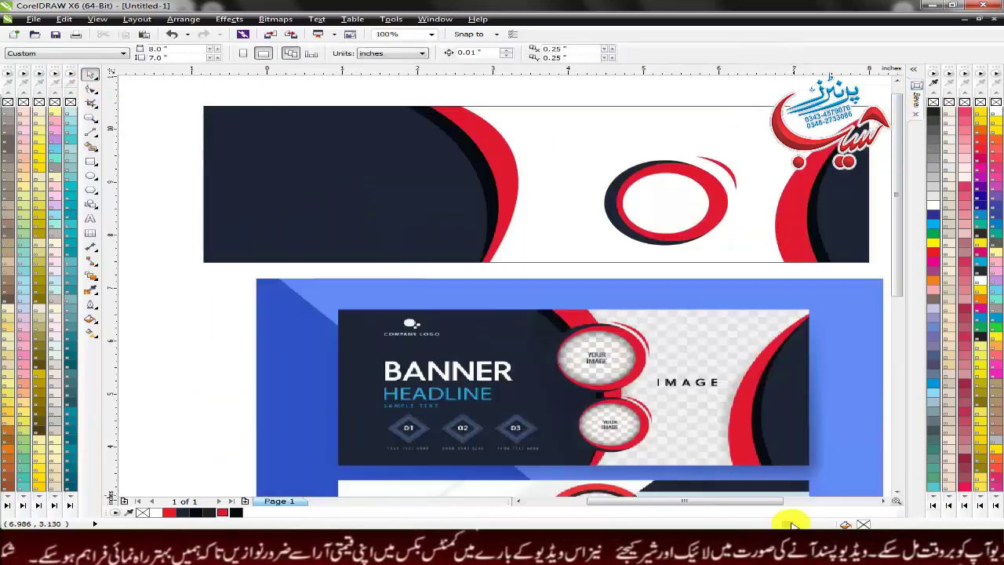
Group the ring with its crescent, move it onto the upper part of the central red band, and scale it to 76.2%
drag(587, 126, 719, 235)
key(ctrl+g)
drag(684, 207, 519, 150)
scroll(479, 175, up, 1)
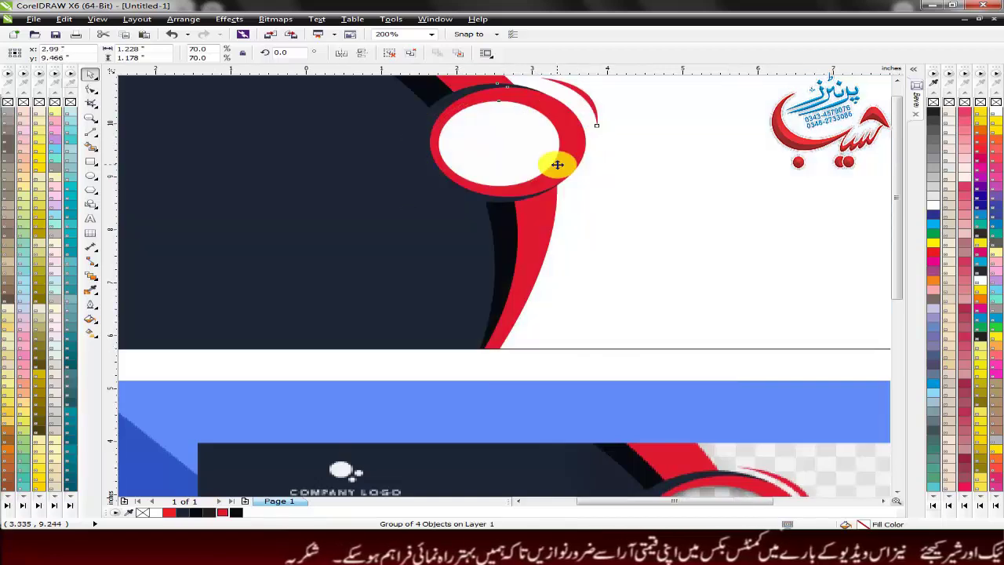
scroll(558, 165, down, 1)
drag(583, 188, 588, 189)
key(ctrl+z)
Place a copy of the ring group below the first, reduce it to 0.878 by 0.843 in, and shift it over the band's lower part
click(549, 156)
drag(532, 156, 558, 219)
right_click(558, 220)
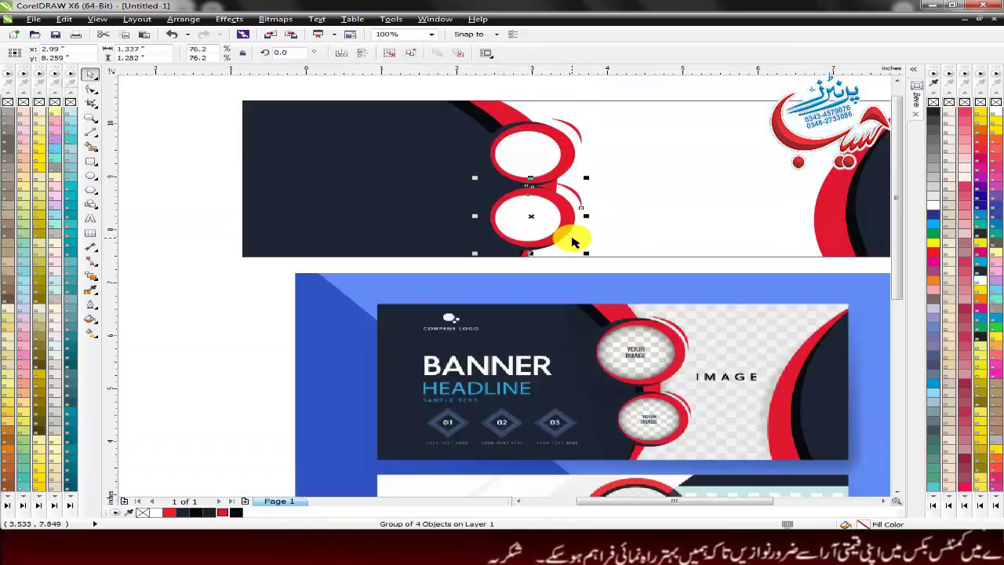
scroll(572, 236, up, 1)
drag(591, 265, 560, 251)
drag(505, 197, 528, 207)
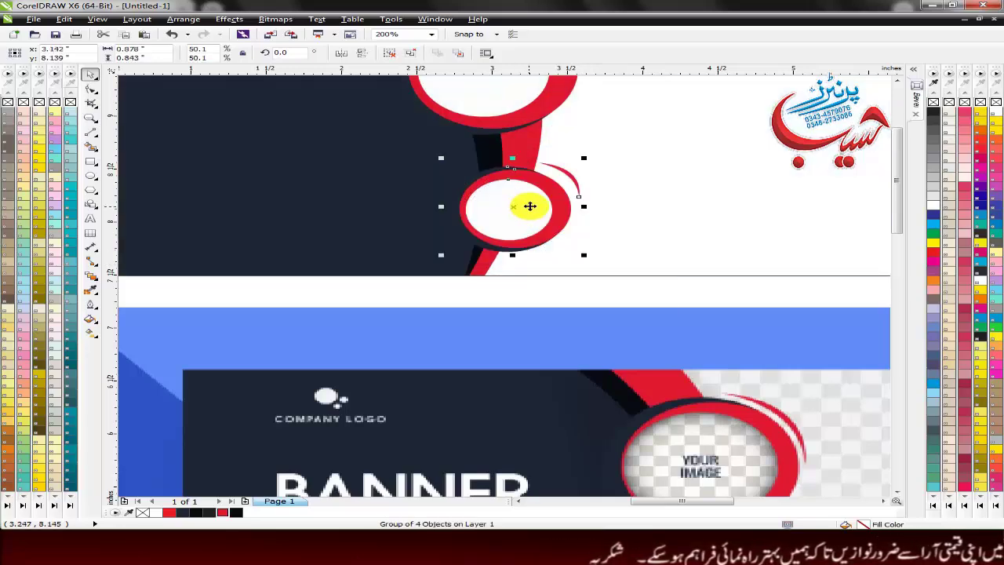
Ungroup the upper ring frame and rotate its crescent accent by 9°, keeping it along the ring's upper-right edge
scroll(530, 207, down, 1)
scroll(484, 188, up, 1)
scroll(527, 183, down, 1)
click(541, 160)
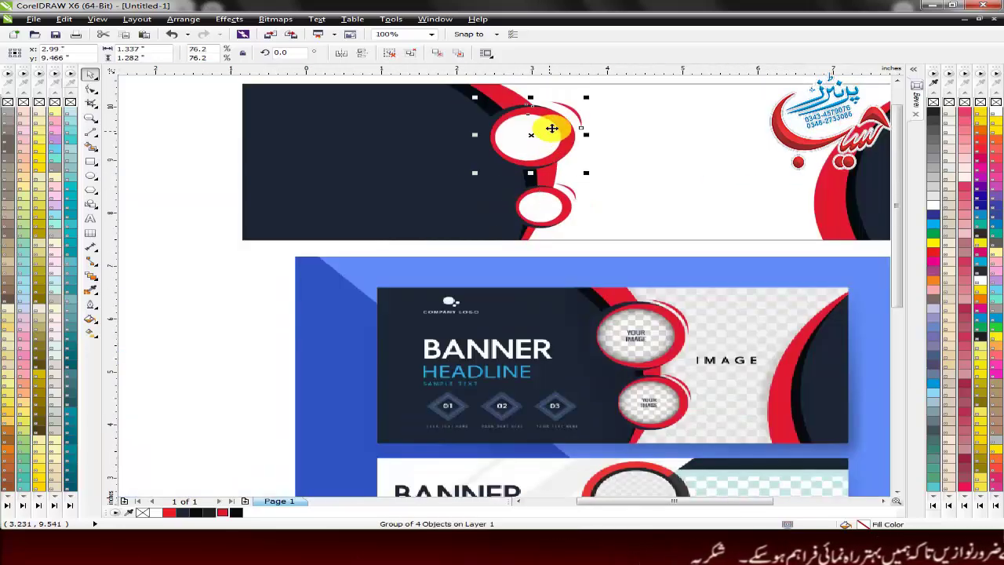
click(613, 81)
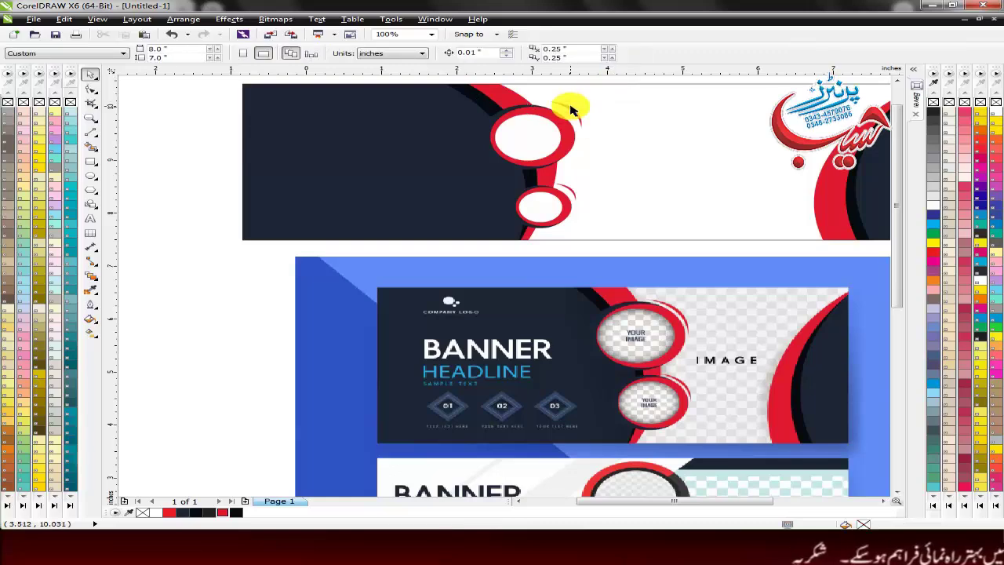
double_click(572, 108)
drag(586, 131, 562, 105)
scroll(565, 109, up, 2)
click(616, 176)
click(471, 99)
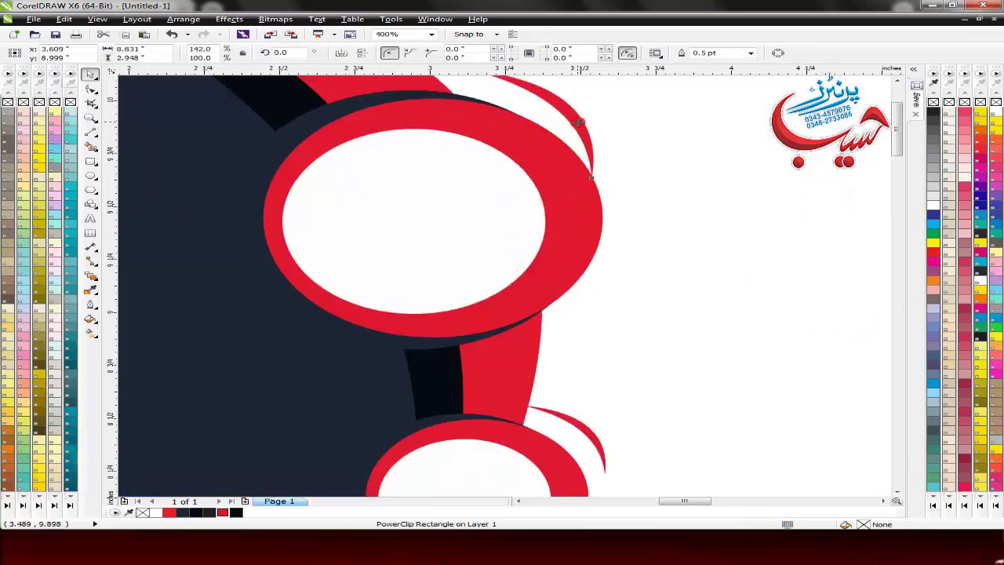
key(F10)
key(ctrl+z)
click(90, 74)
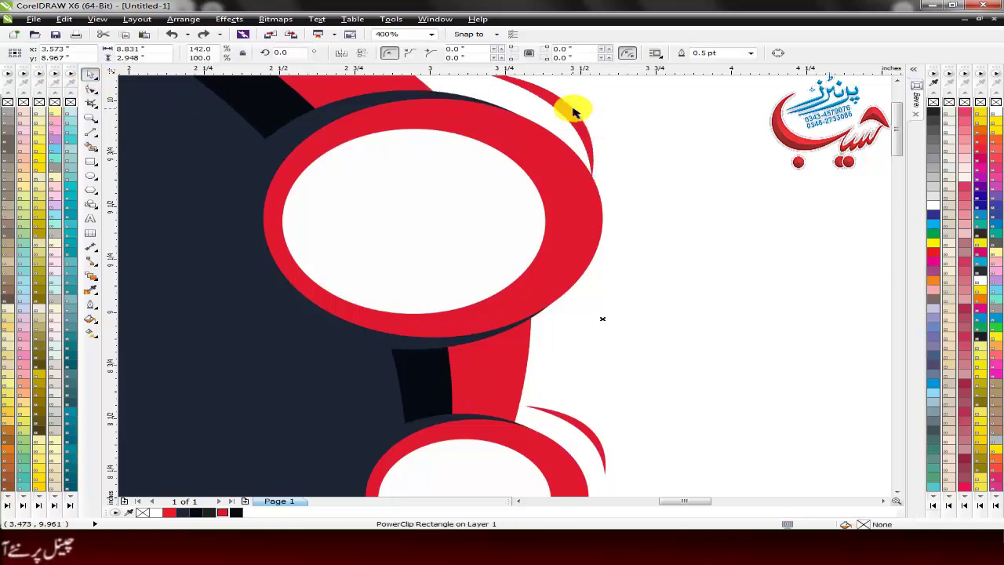
Move the upper ring's crescent slightly outward so a thin white gap separates it from the ring
double_click(577, 110)
drag(598, 181, 613, 175)
scroll(635, 264, down, 1)
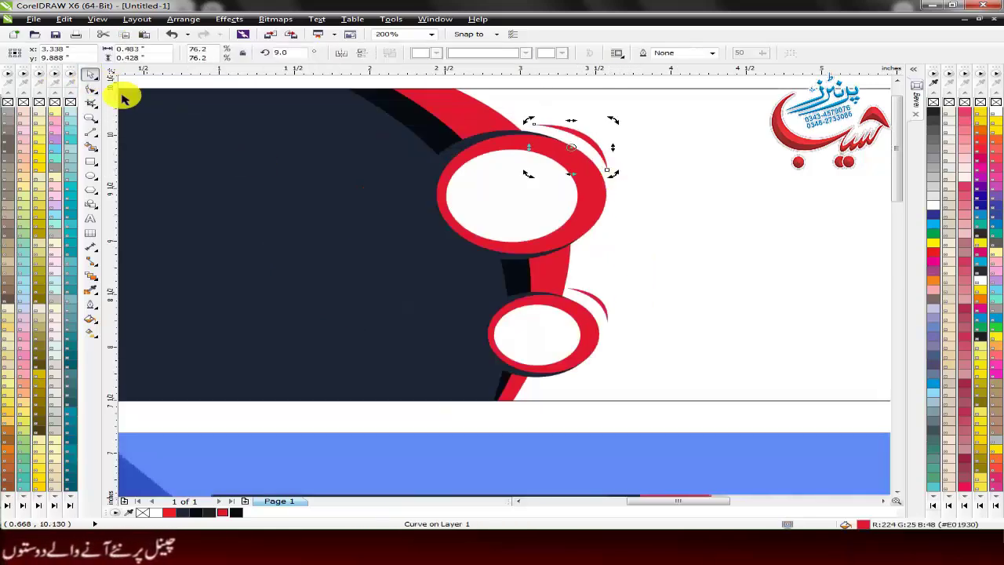
Shift the lower ring frame slightly up toward the larger ring and group both ring frames together
click(557, 348)
drag(555, 342, 535, 314)
scroll(556, 343, down, 1)
click(590, 376)
scroll(590, 376, down, 1)
scroll(586, 379, up, 1)
scroll(569, 372, up, 1)
scroll(535, 315, down, 1)
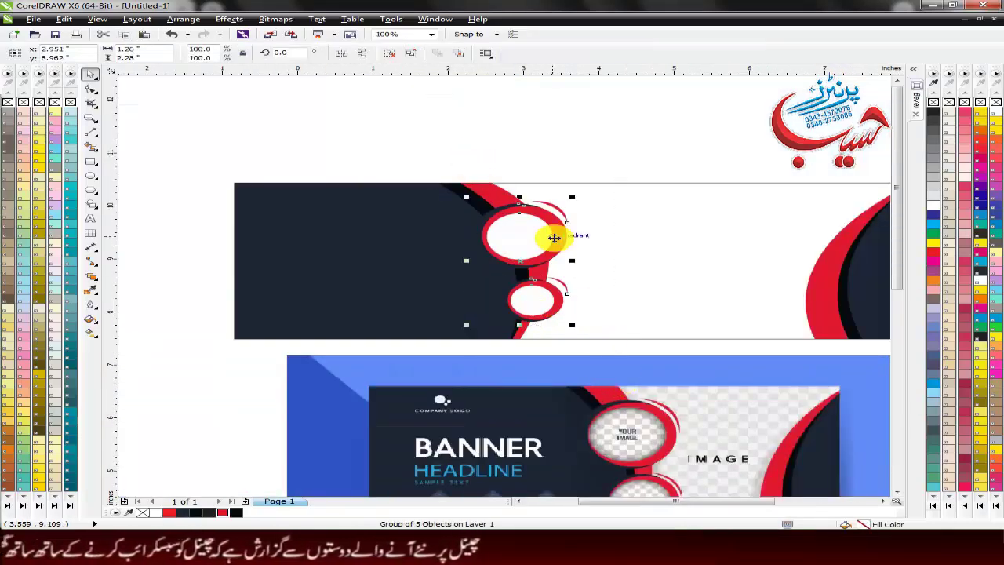
click(620, 246)
Place an empty 8.831 by 2.948 in rectangle below the reference image as the second banner's frame
scroll(636, 259, down, 1)
click(786, 359)
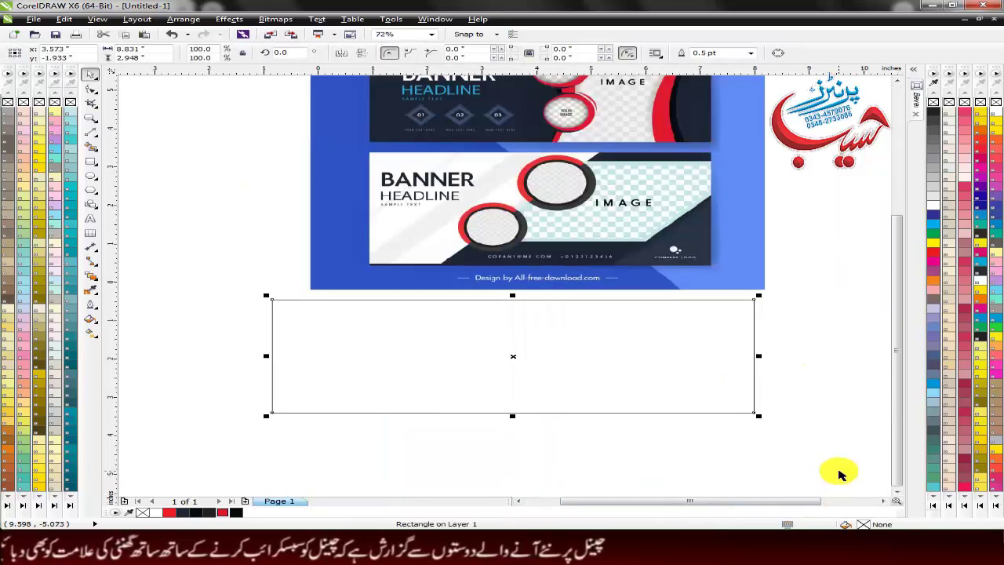
click(871, 255)
click(473, 300)
Draw a rectangle about 6.081 by 4.572 in overlapping the left half of the new banner frame
click(91, 132)
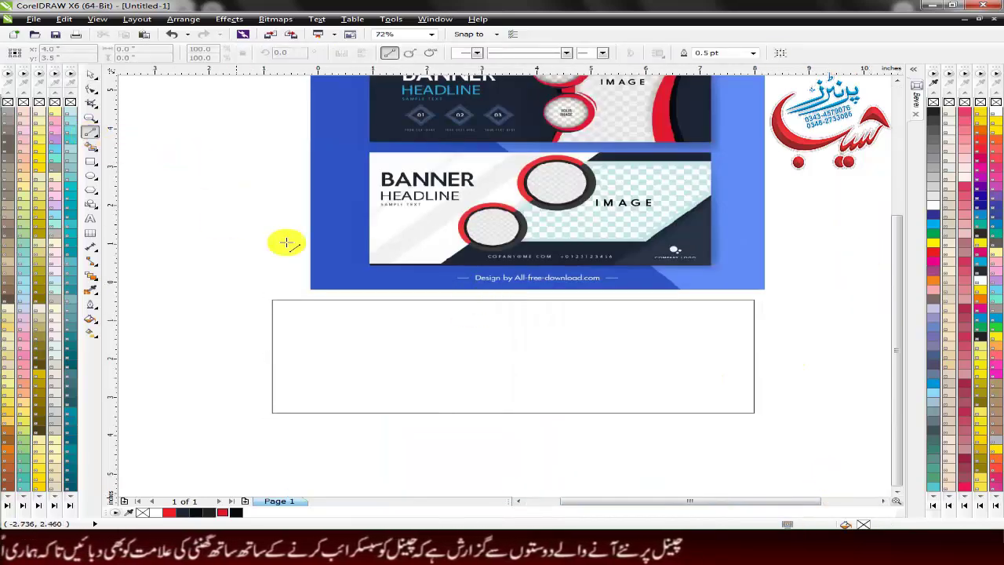
click(91, 161)
drag(218, 275, 550, 435)
click(91, 89)
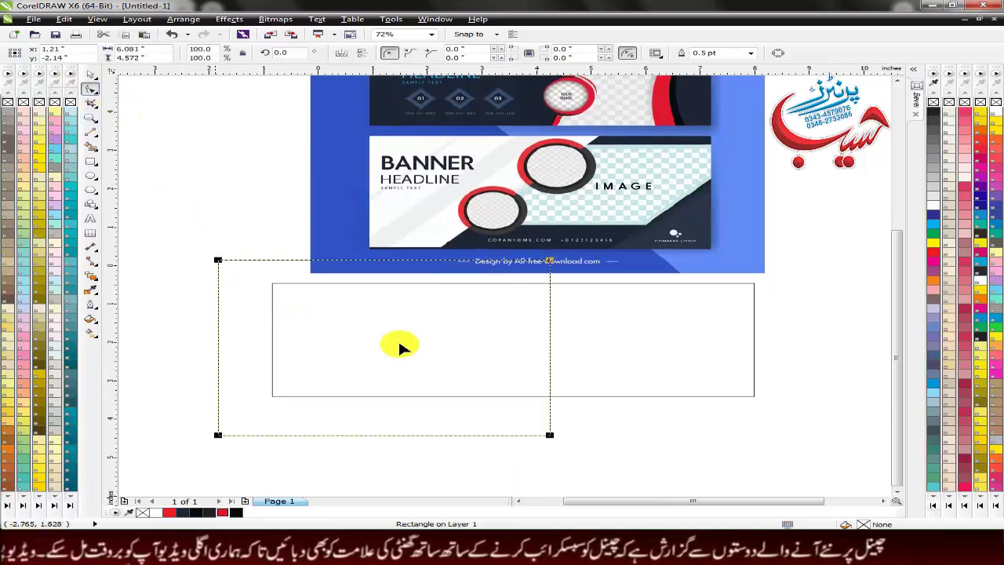
key(Delete)
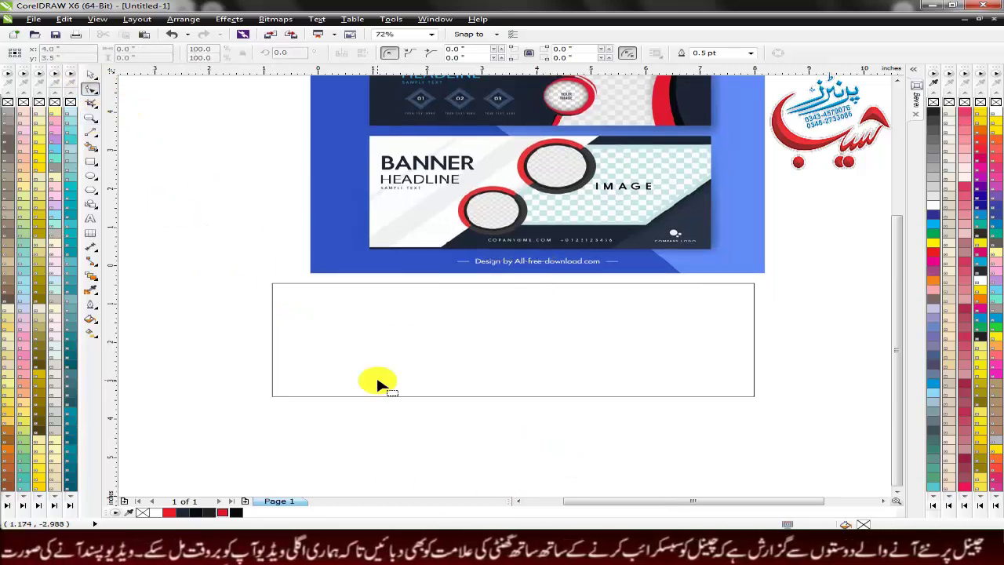
key(ctrl+z)
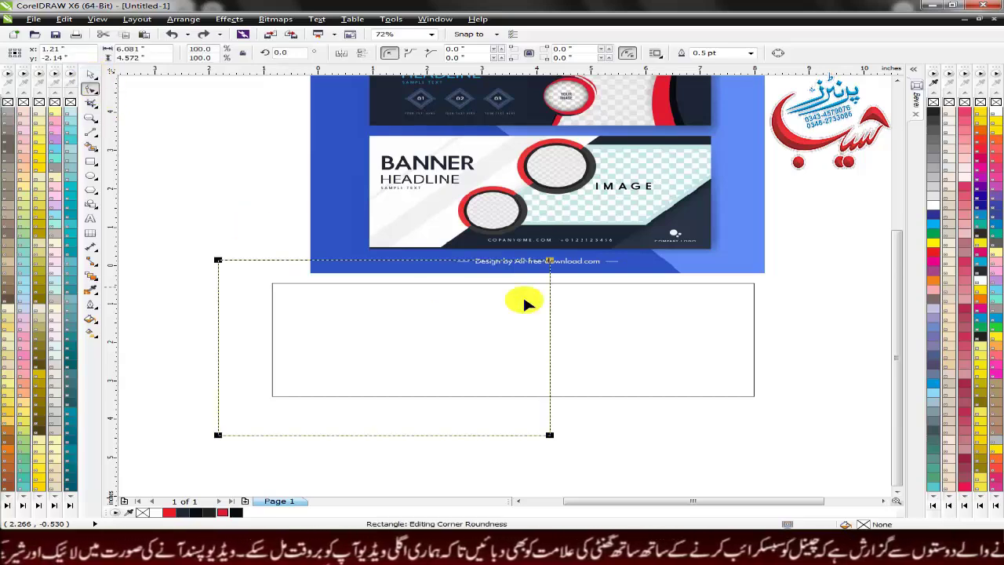
click(551, 261)
key(Delete)
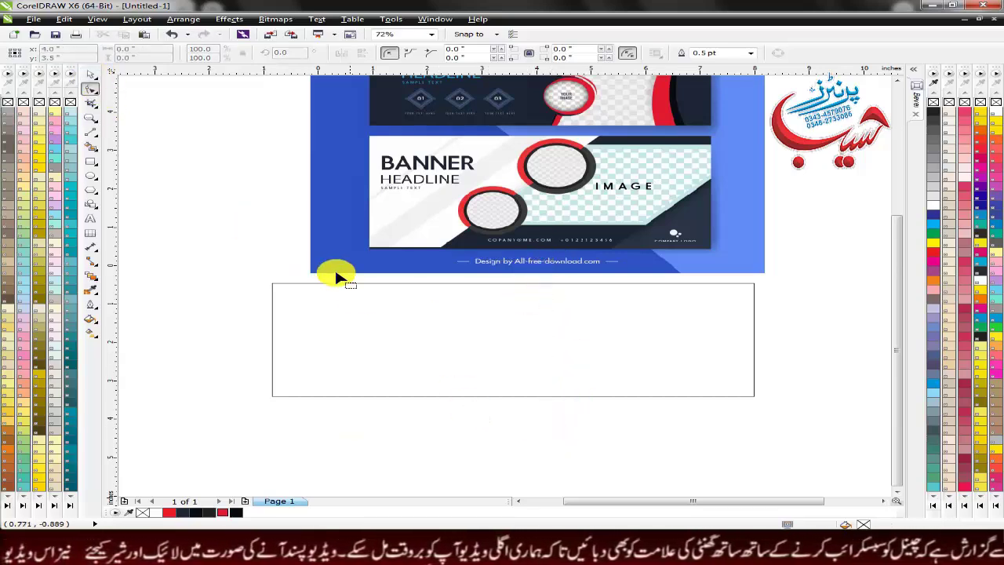
key(ctrl+z)
mouse_move(553, 438)
mouse_down()
mouse_move(520, 421)
mouse_move(554, 432)
mouse_up()
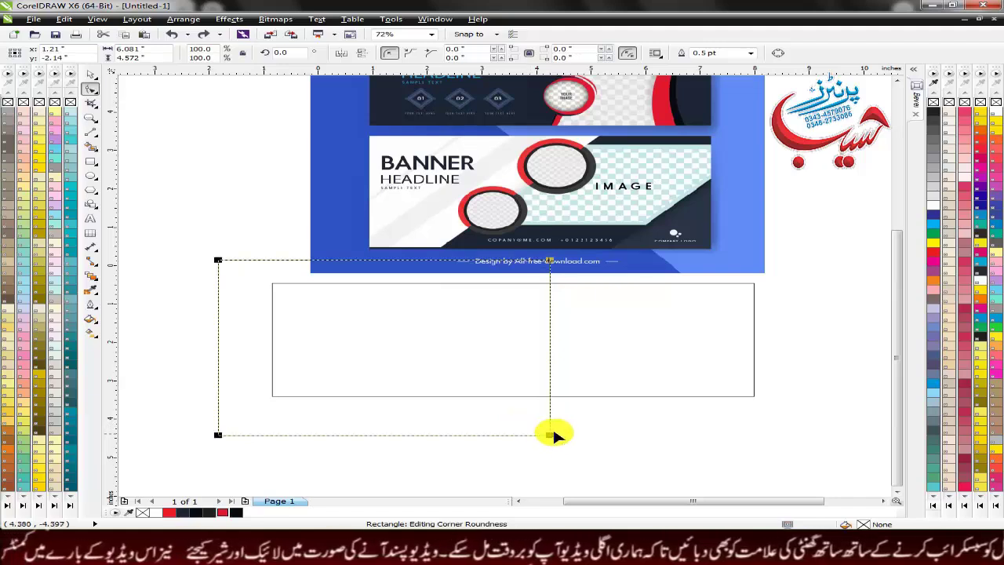
Convert the new rectangle to curves and remove its lower-right node to form a triangle
right_click(463, 425)
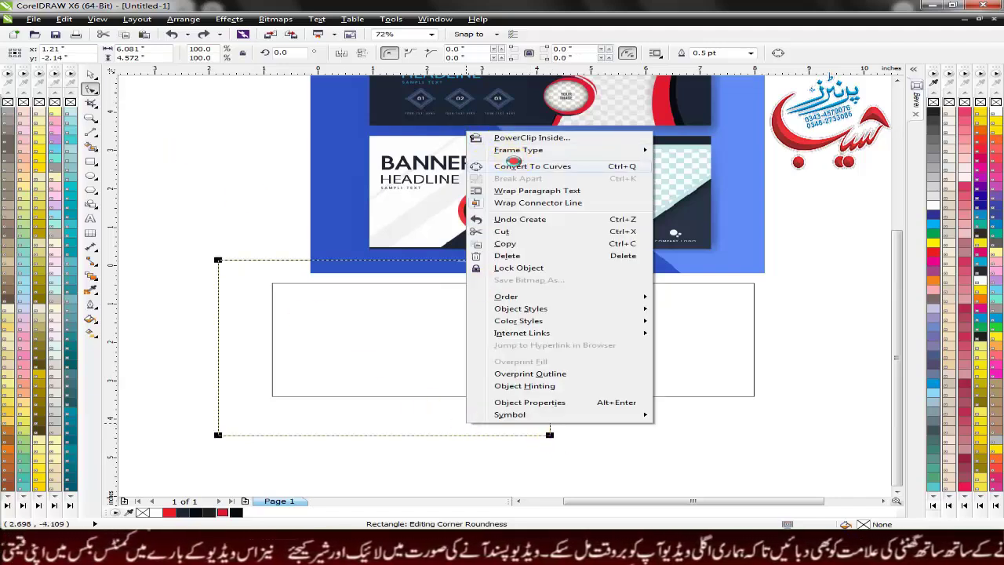
click(494, 162)
drag(551, 435, 219, 434)
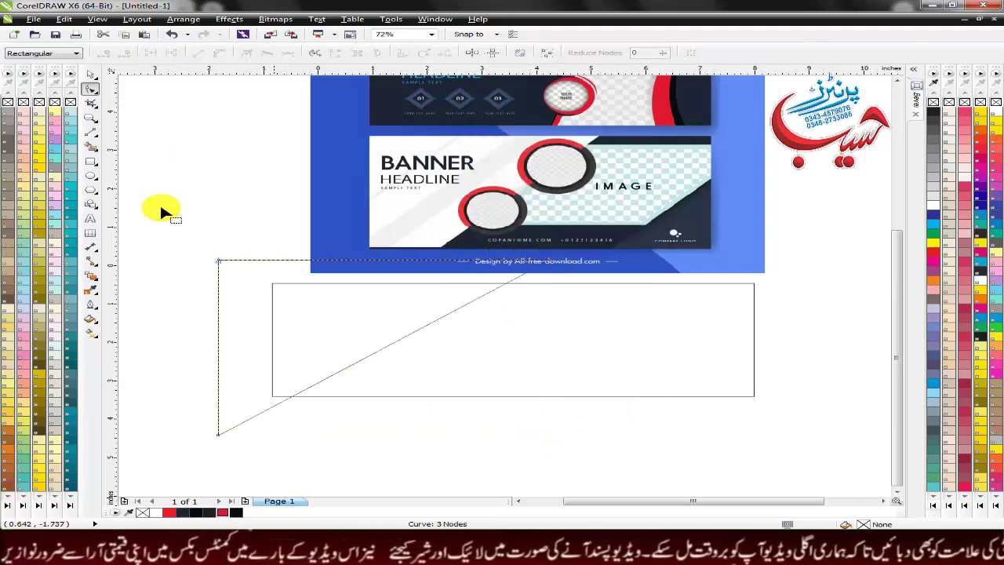
Move the triangle slightly right over the frame and give it a white fill with a black hairline outline
click(91, 75)
drag(307, 323, 338, 325)
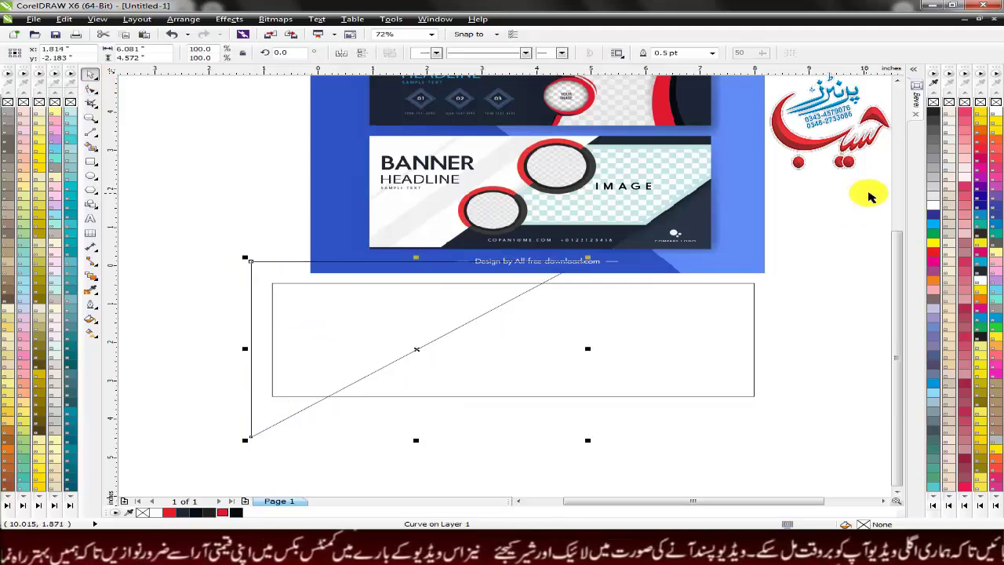
right_click(933, 102)
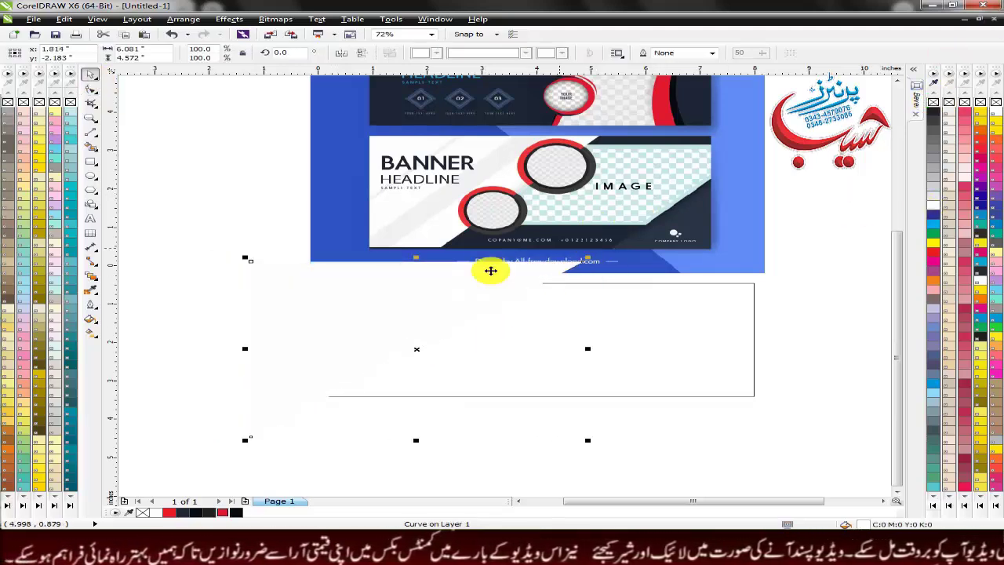
right_click(424, 298)
click(307, 323)
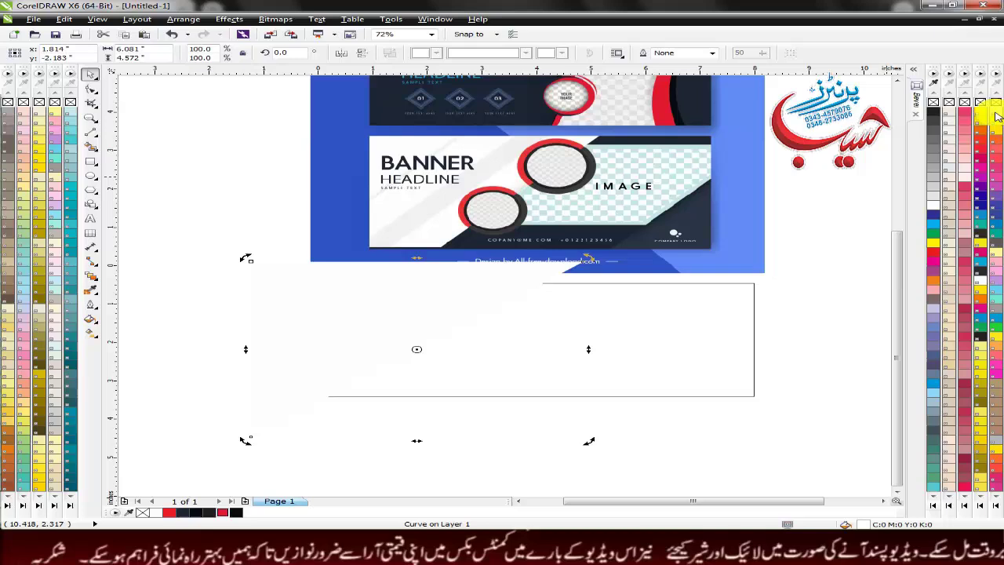
right_click(933, 111)
click(627, 379)
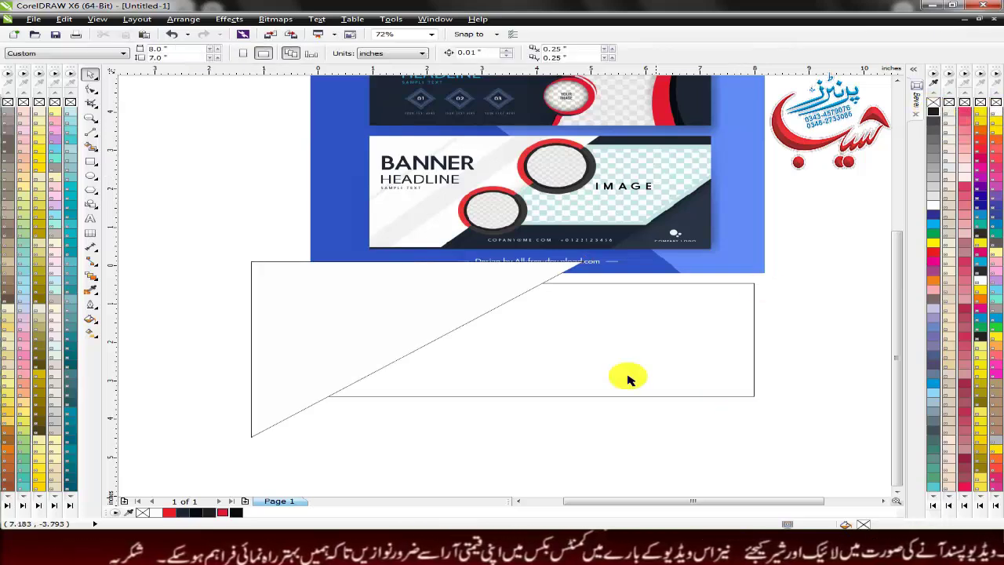
Draw a strip about 4.471 by 0.474 in along the right part of the frame's upper edge and fill it navy
click(92, 163)
mouse_move(522, 280)
mouse_down()
mouse_move(620, 298)
mouse_move(767, 297)
mouse_up()
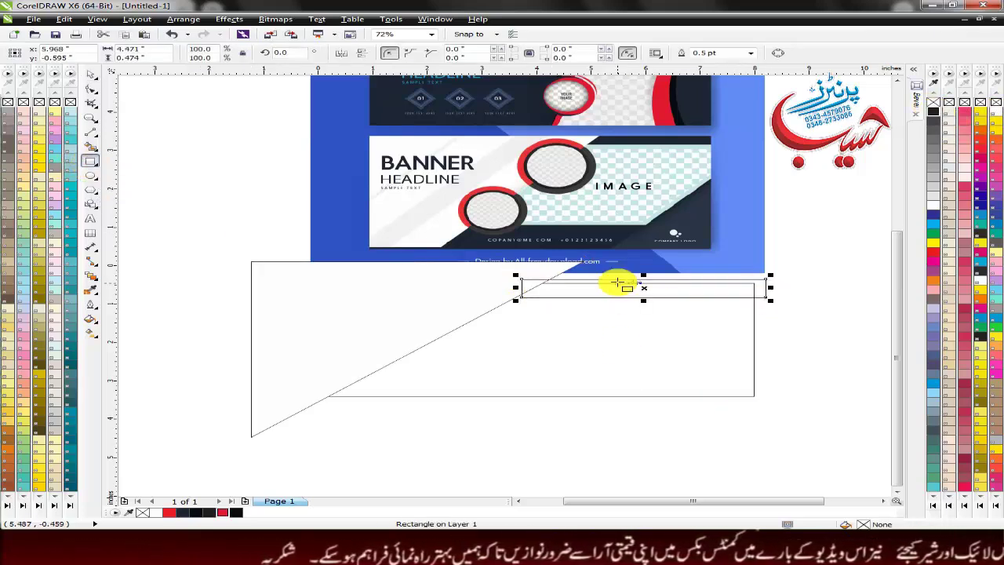
click(180, 515)
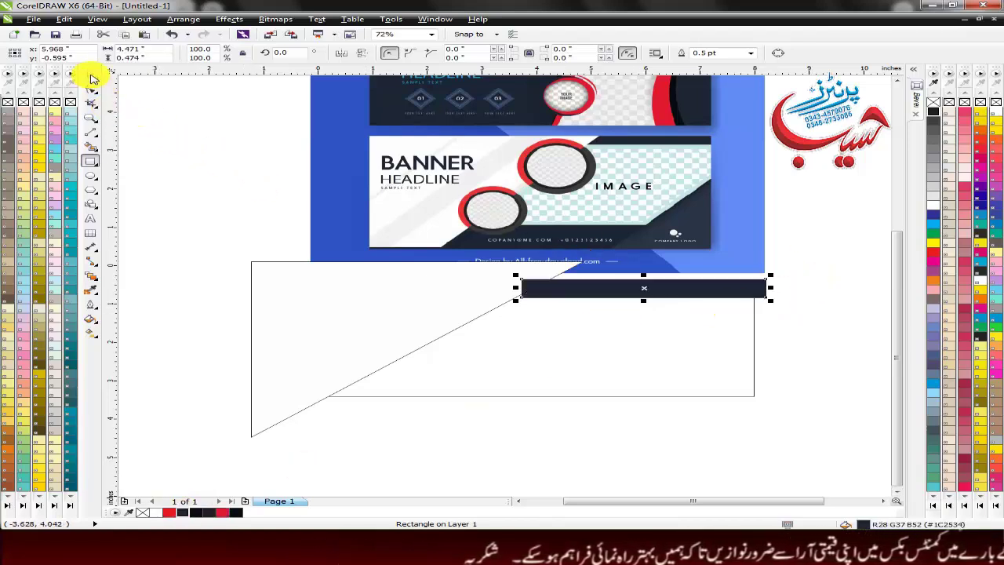
click(825, 298)
Make a copy of the white triangle flipped both ways, scale it to 61.7%, and place it over the frame's lower-right corner
click(403, 330)
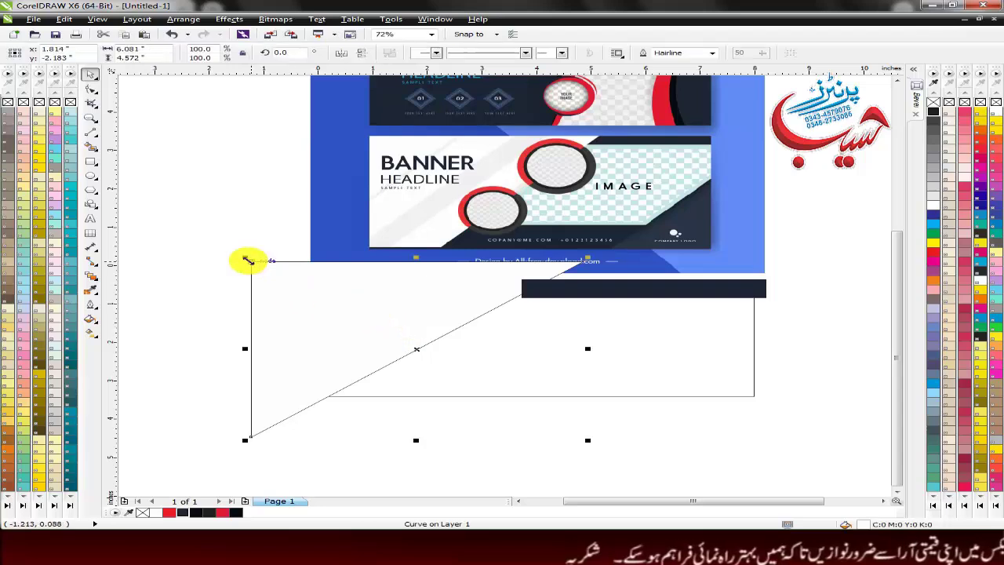
drag(248, 259, 780, 404)
right_click(780, 404)
click(343, 54)
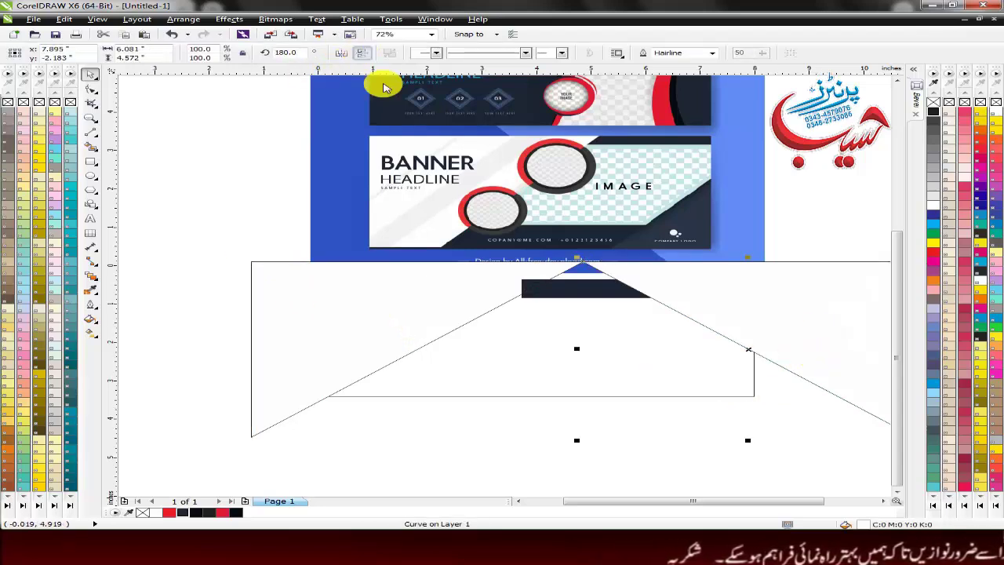
drag(848, 390, 710, 391)
drag(779, 440, 711, 410)
drag(687, 377, 766, 391)
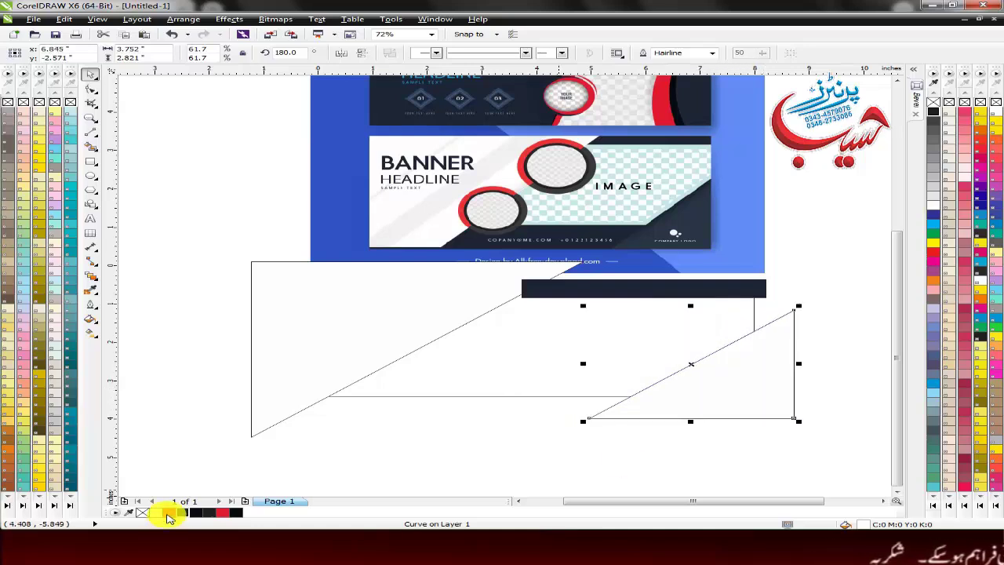
Fill the smaller lower-right triangle with navy R28 G37 B52 and nudge it slightly up and left
click(168, 514)
drag(669, 410, 664, 404)
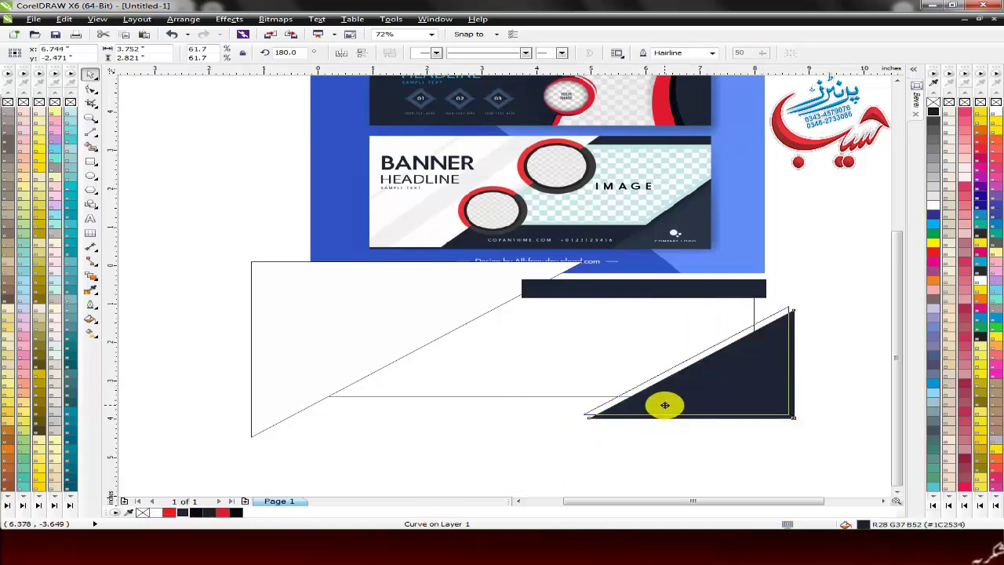
click(454, 443)
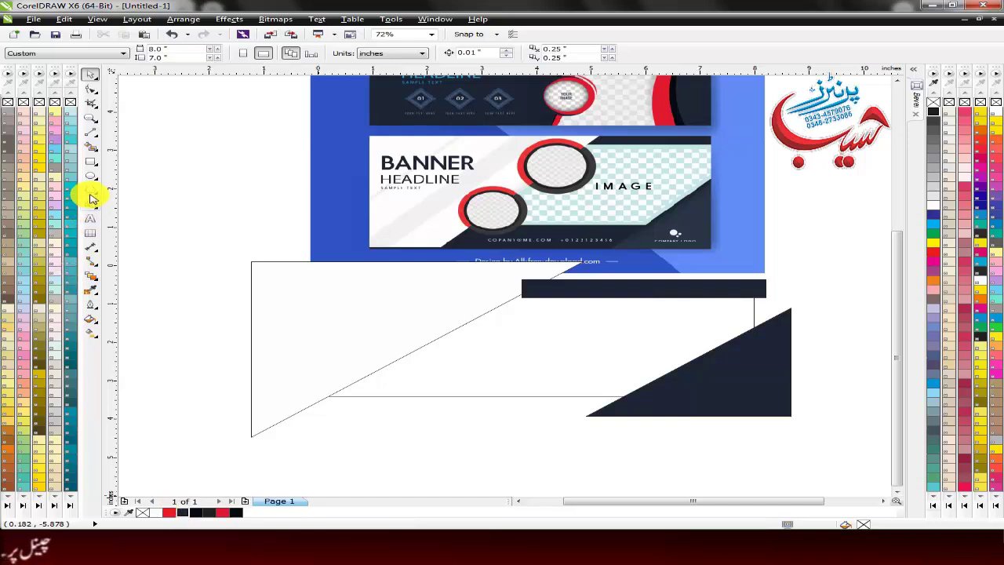
Draw a long strip about 9.776 by 0.992 in across the lower part of the banner frame
click(90, 161)
drag(324, 364, 858, 403)
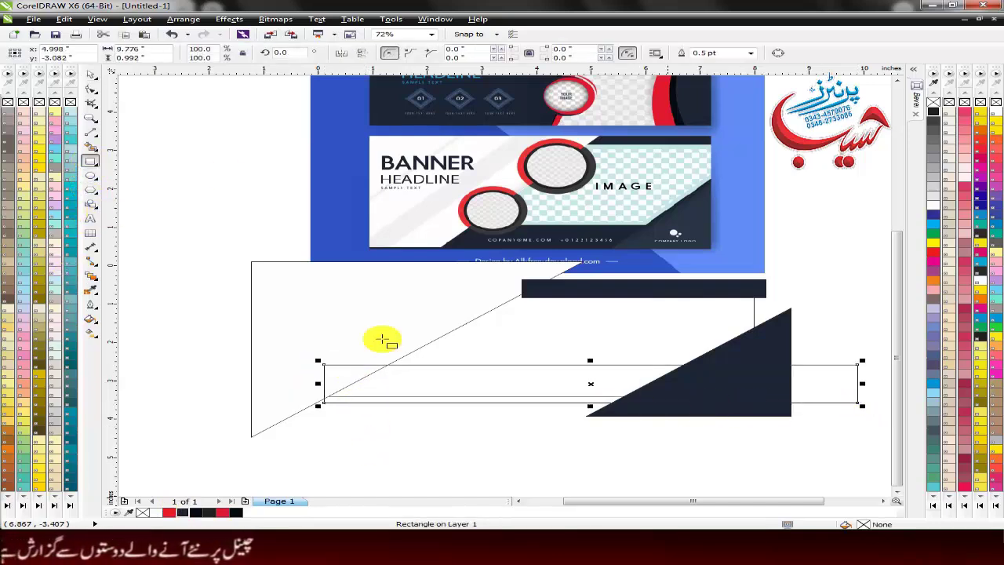
Place the large white triangle inside the second banner's frame as a PowerClip
right_click(361, 329)
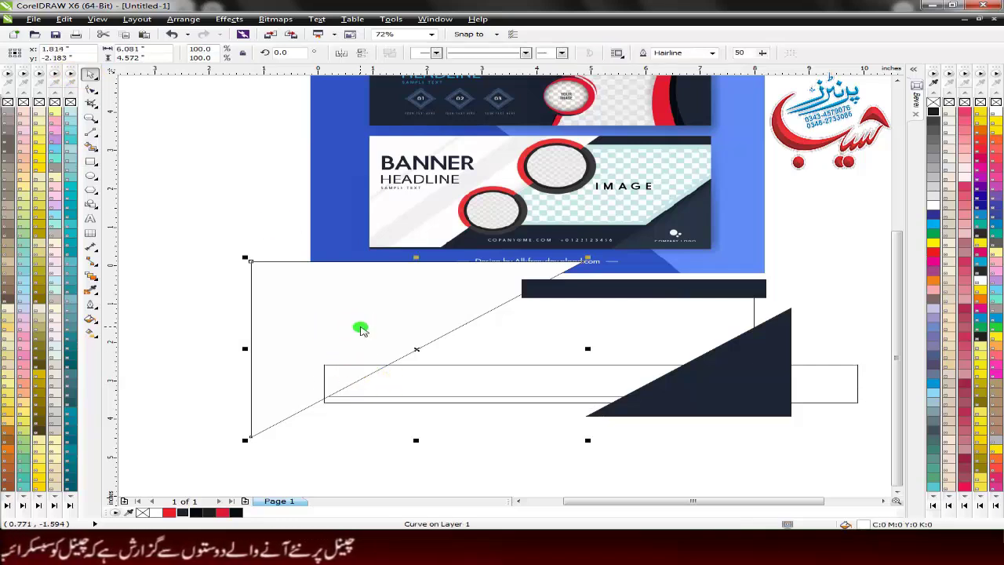
click(399, 39)
click(619, 340)
Move the long strip left and down until it meets the frame's lower-left corner
click(404, 381)
drag(404, 380, 354, 372)
scroll(277, 399, up, 3)
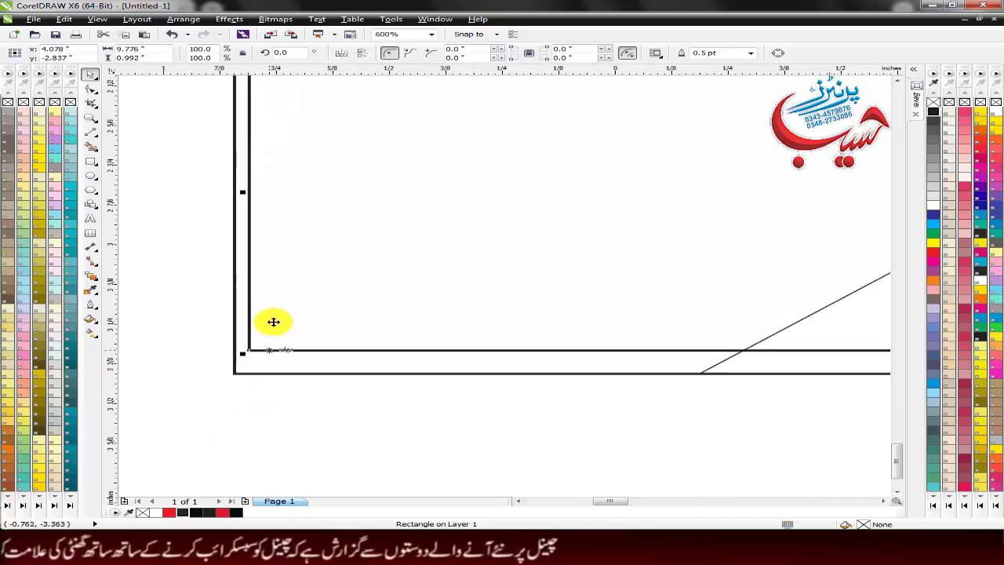
drag(284, 312, 258, 326)
scroll(289, 333, down, 1)
scroll(288, 333, down, 5)
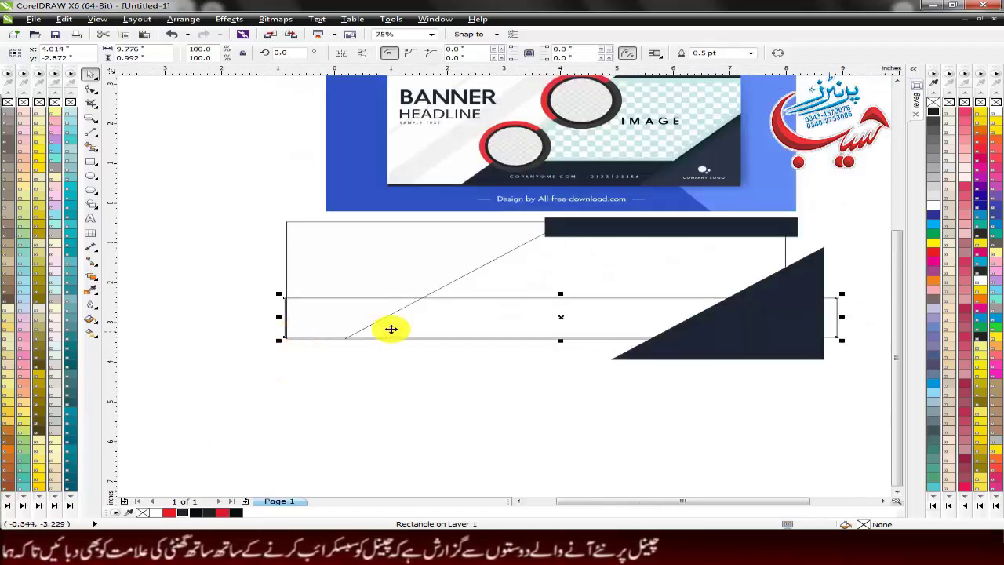
Fill the long lower strip with the near-black color R6 G11 B14
click(186, 513)
right_click(618, 312)
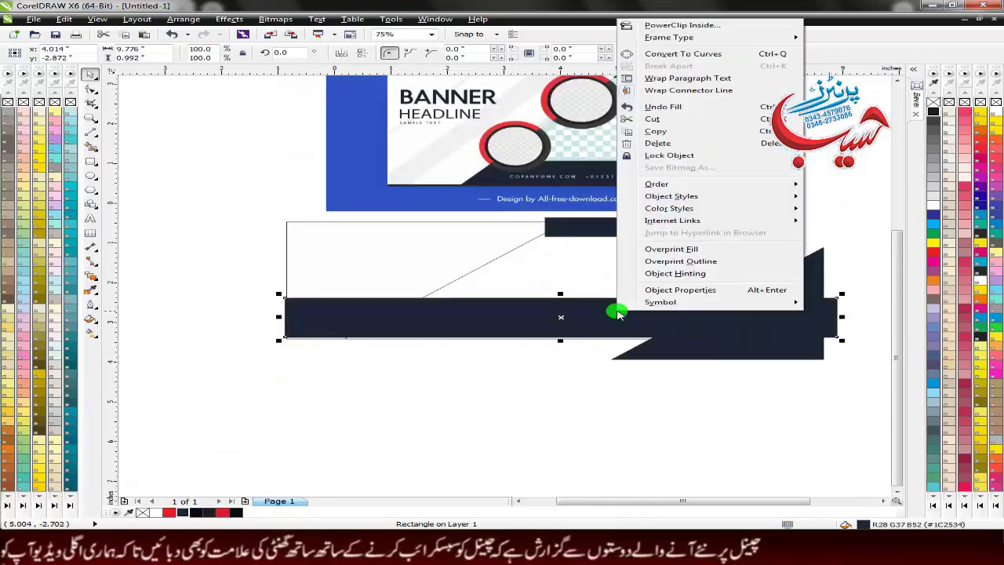
click(562, 342)
scroll(677, 171, up, 1)
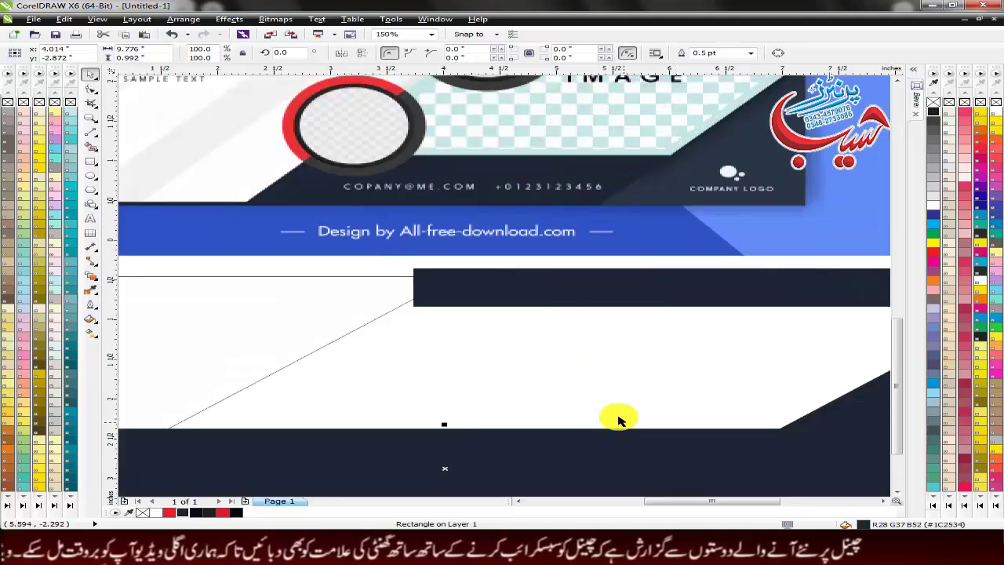
scroll(620, 418, down, 1)
click(236, 512)
PowerClip the near-black strip and the navy lower-right triangle inside the second banner's frame
right_click(572, 442)
click(631, 156)
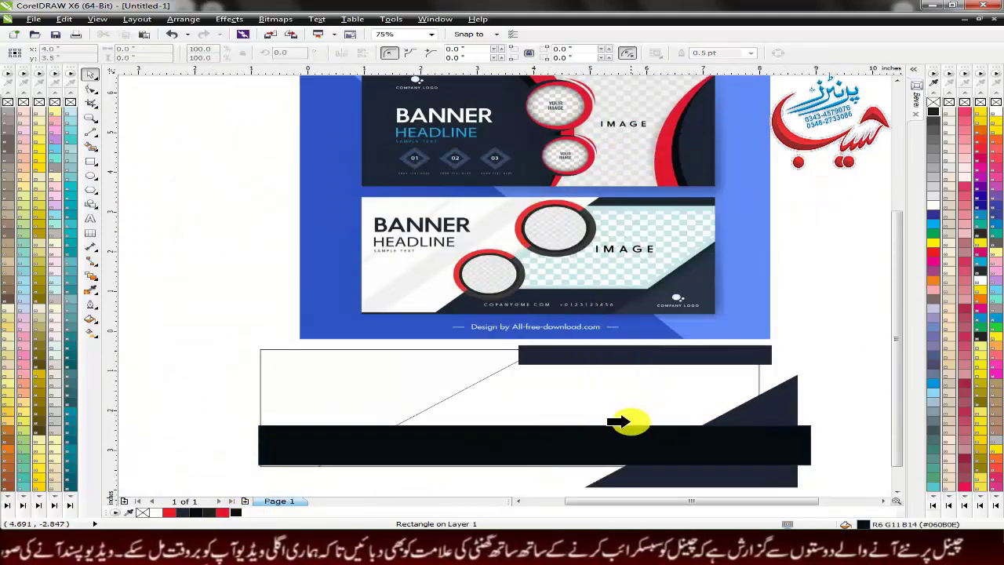
click(636, 416)
right_click(733, 344)
key(Escape)
PowerClip the navy upper strip inside the second banner's frame and select the frame
click(695, 352)
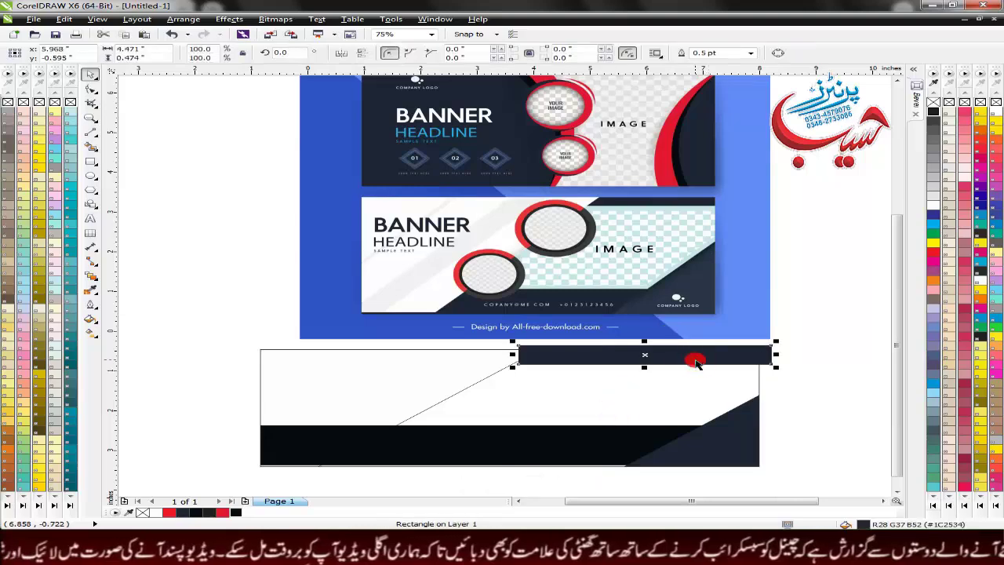
right_click(695, 352)
click(757, 76)
click(630, 404)
Edit the second banner's PowerClip contents, fill the large diagonal left panel with white and remove its outline
right_click(655, 402)
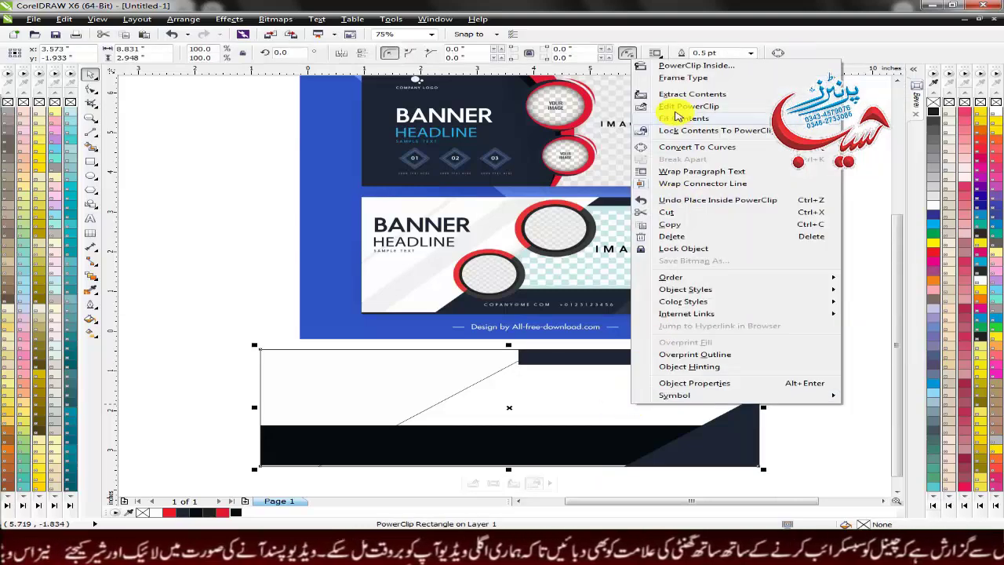
click(682, 104)
scroll(437, 474, up, 4)
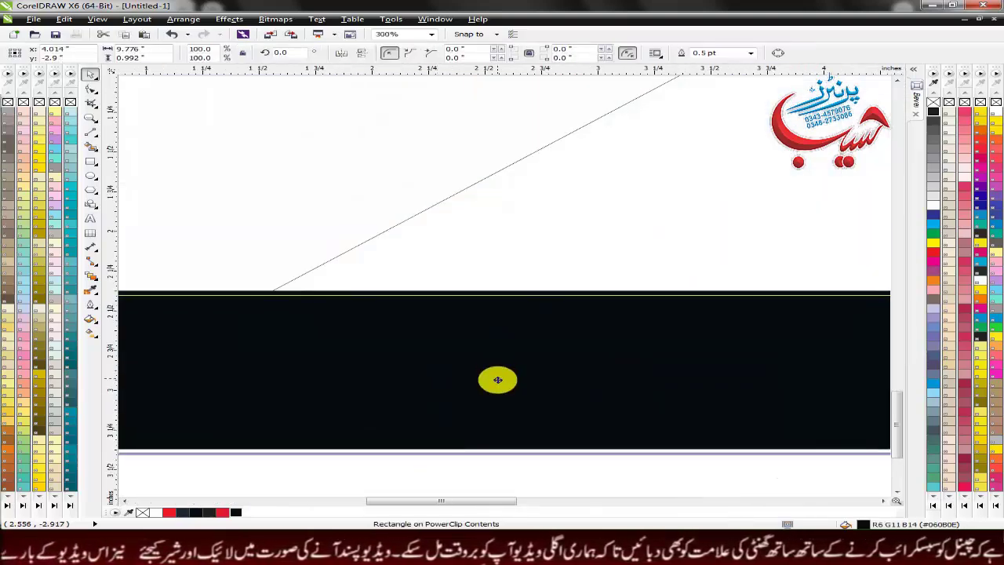
click(374, 232)
scroll(384, 237, down, 2)
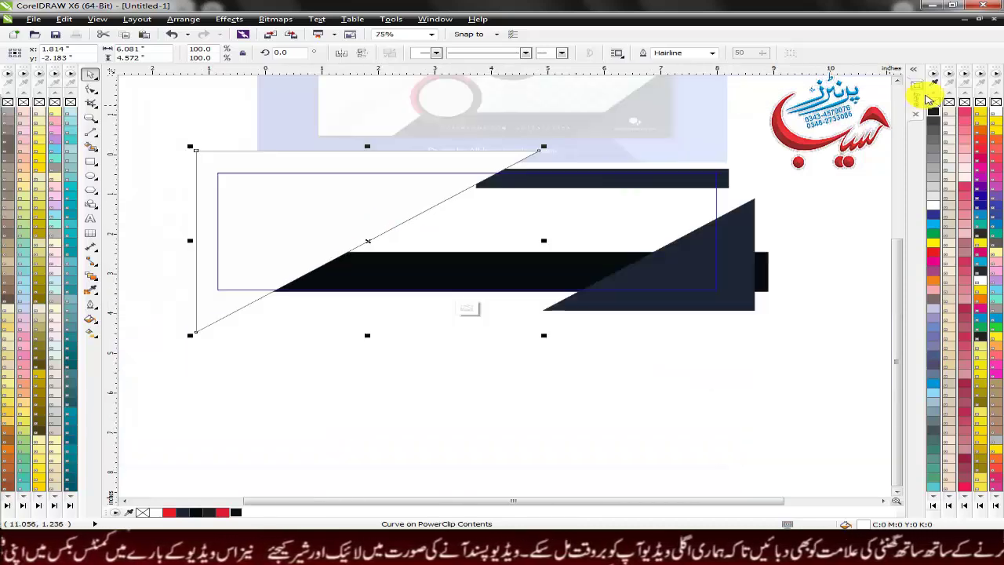
right_click(933, 102)
click(824, 189)
Remove the outlines from all shapes inside the second banner's PowerClip and finish editing the contents
drag(18, 432, 195, 384)
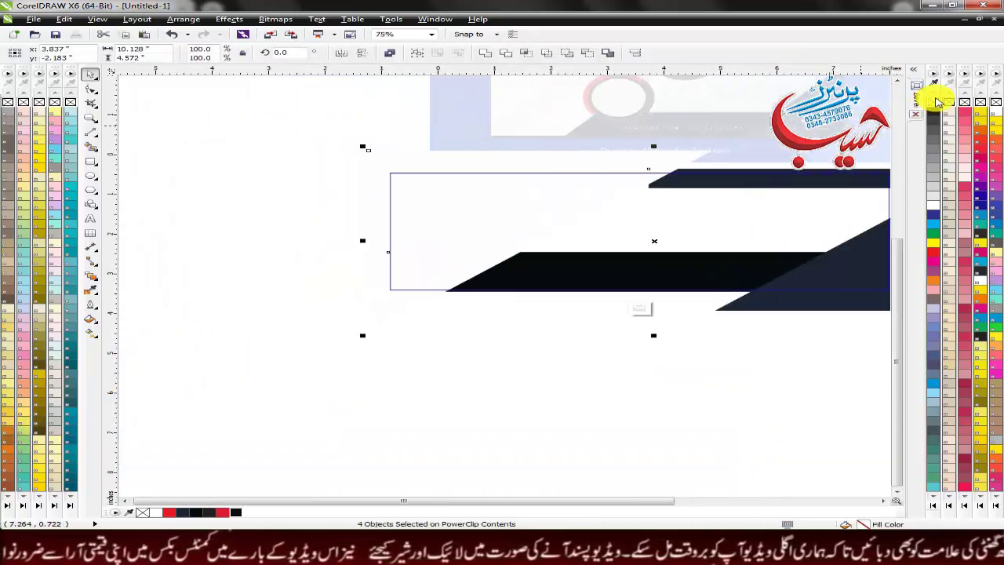
right_click(935, 101)
click(641, 308)
click(678, 421)
scroll(666, 412, down, 2)
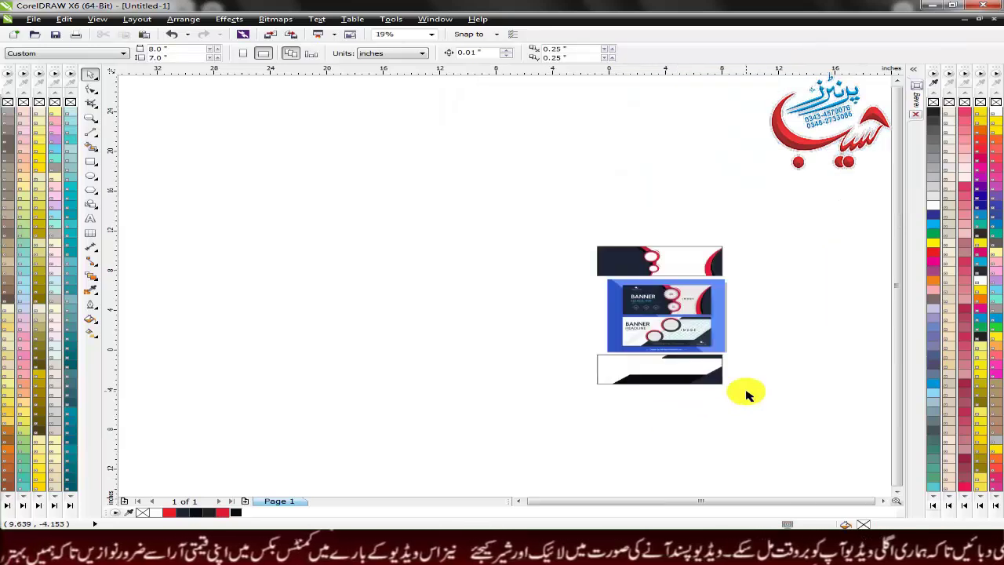
scroll(745, 392, up, 2)
Shift the diagonal left panel slightly right and down inside the second banner's PowerClip and fill it with 10% black
right_click(455, 274)
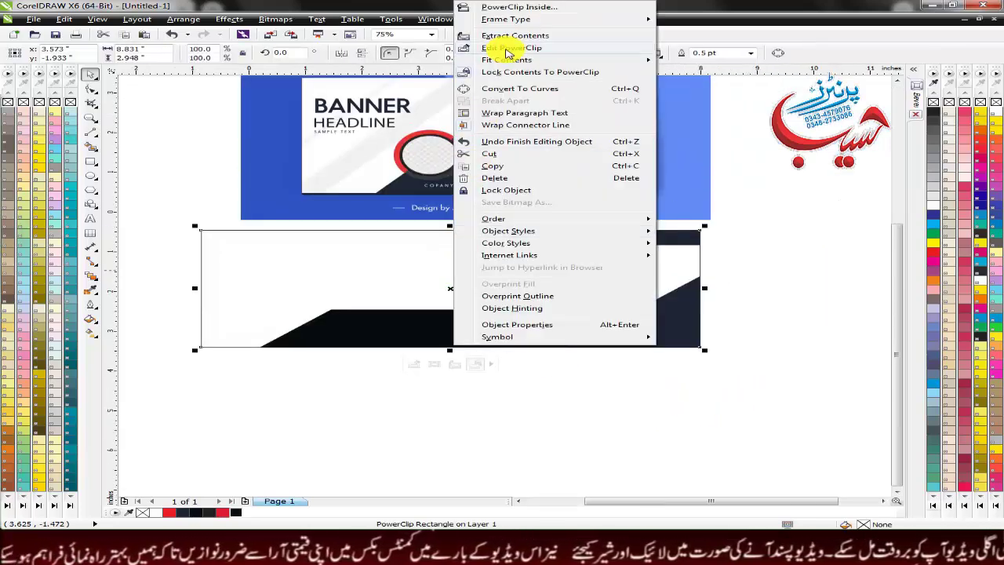
click(514, 60)
click(370, 261)
drag(358, 258, 362, 262)
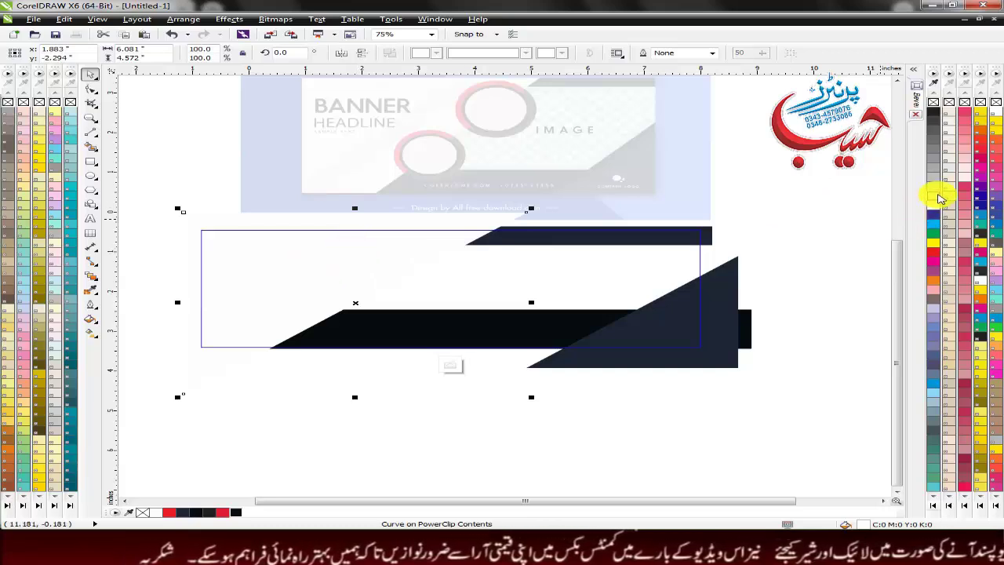
click(936, 195)
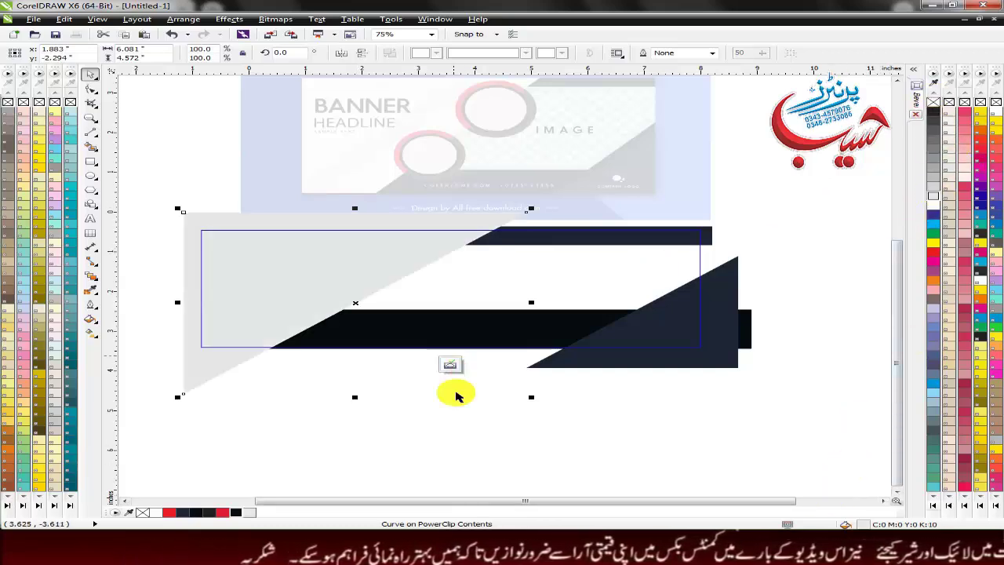
click(451, 365)
click(415, 403)
scroll(412, 418, down, 2)
scroll(412, 417, up, 2)
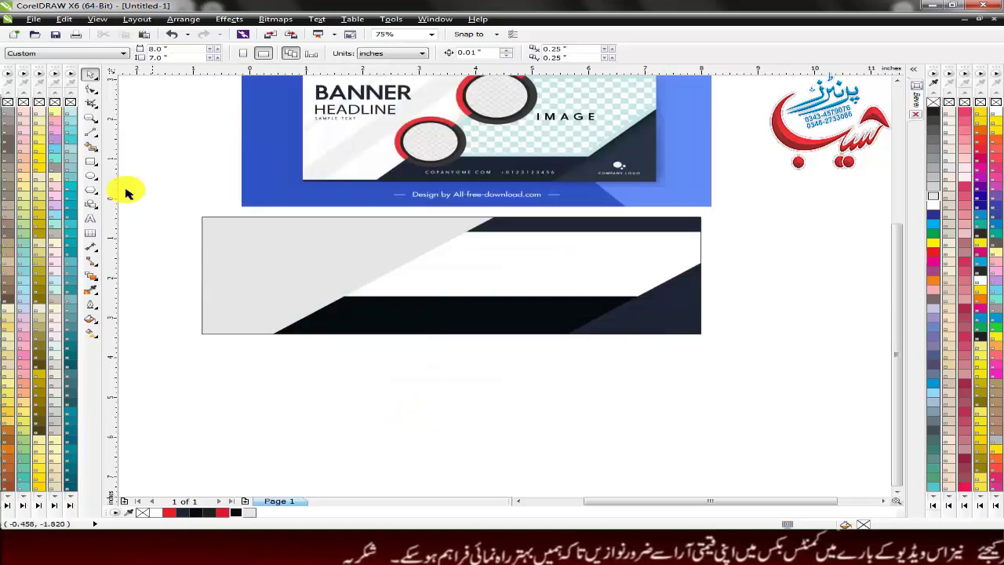
Draw a rectangle and rotate it to about 306.5° as a wide diagonal stripe across the second banner's left part
click(90, 160)
drag(344, 132, 189, 354)
drag(238, 310, 172, 219)
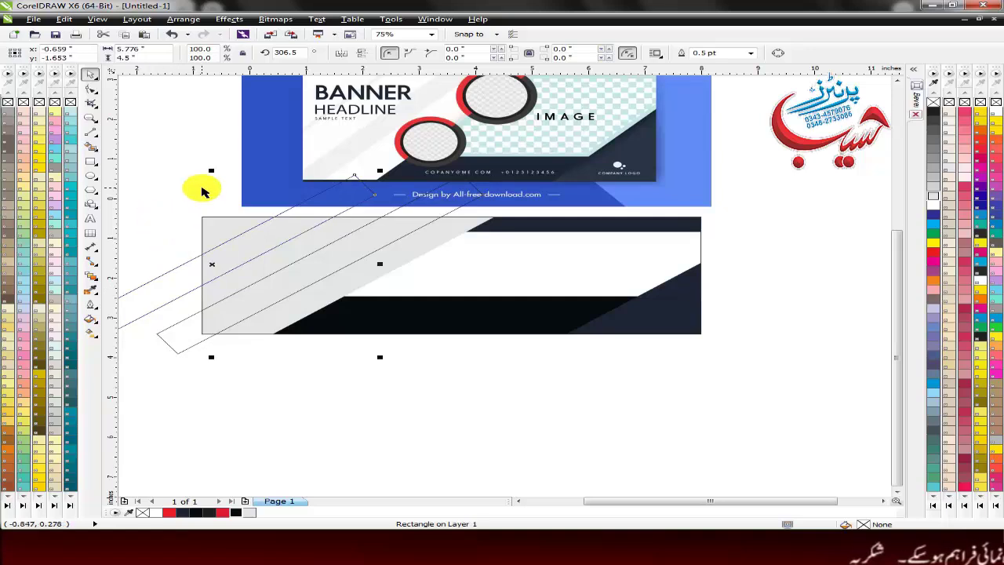
scroll(202, 192, down, 1)
drag(210, 178, 212, 186)
key(Escape)
Draw a tall narrow bar about 0.278 by 13.167 inches beside the second banner and fill both stripe rectangles with 20% black
click(91, 161)
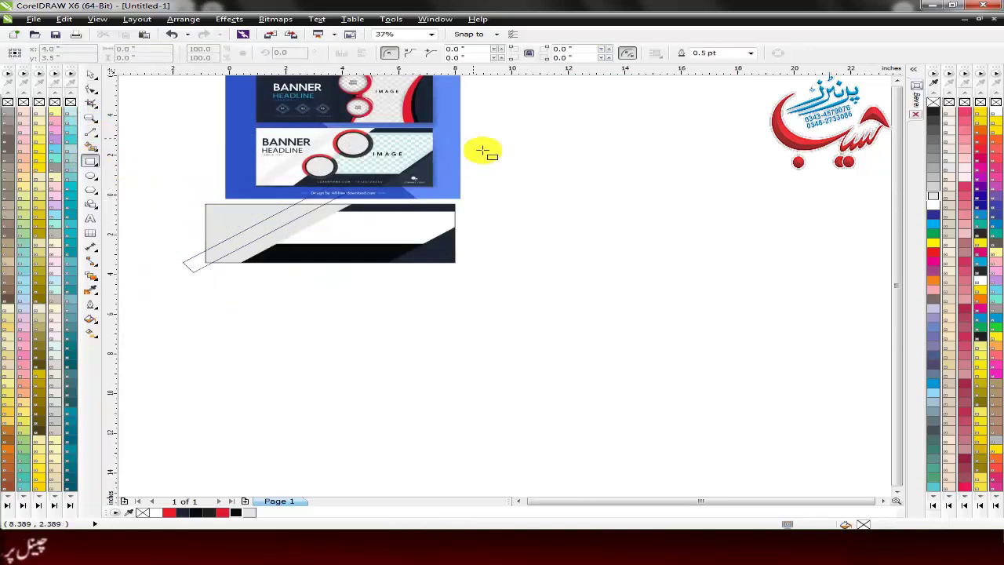
drag(474, 137, 481, 401)
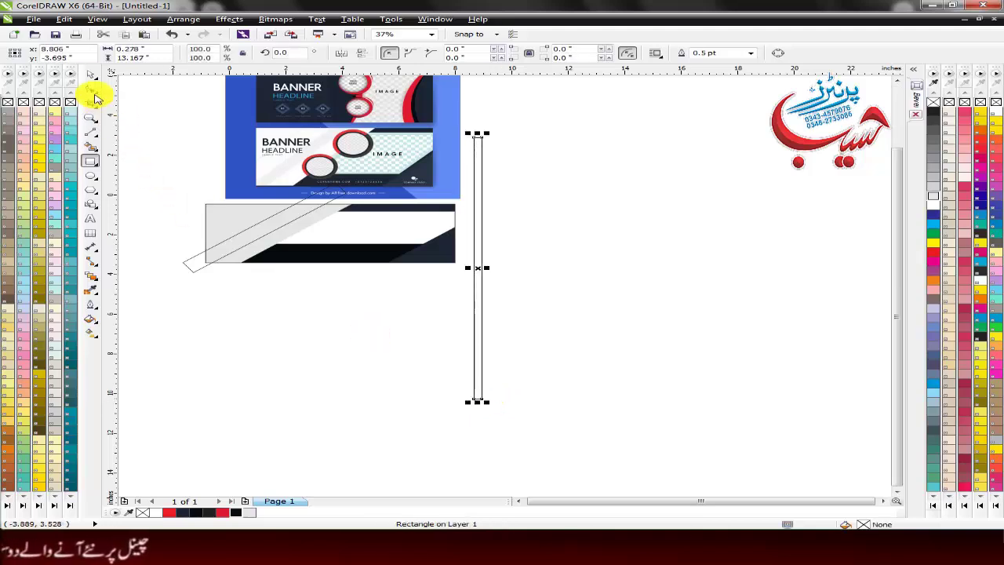
scroll(465, 217, up, 2)
click(934, 186)
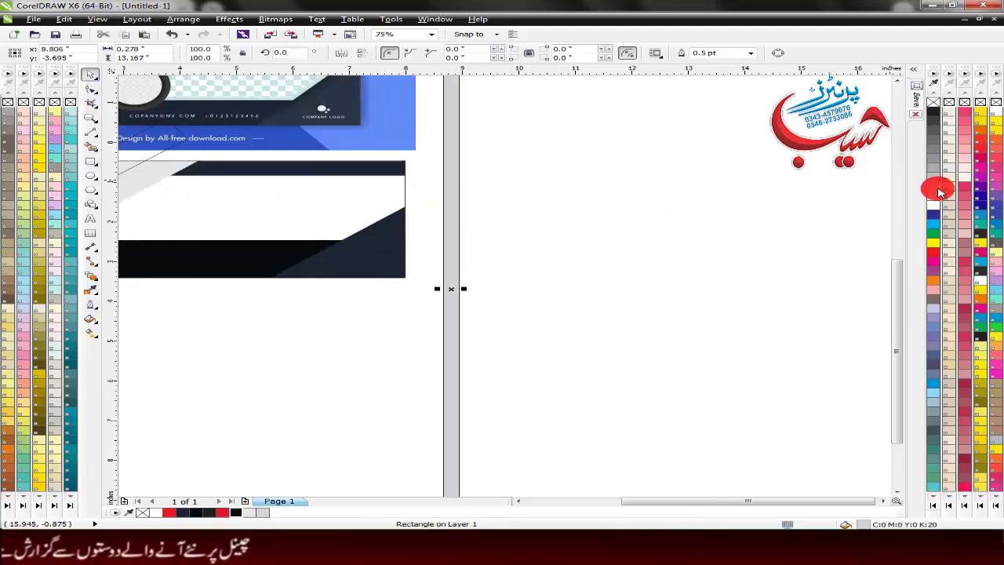
scroll(604, 212, down, 2)
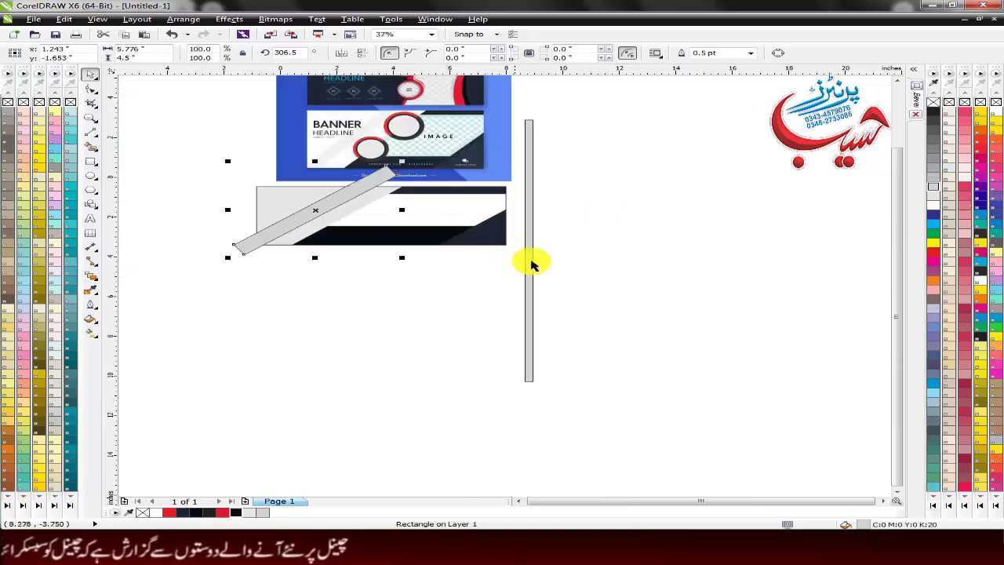
Move the narrow bar onto the second banner, rotate it to about 306.3° and place it just above the wide stripe
drag(531, 256, 291, 207)
click(298, 339)
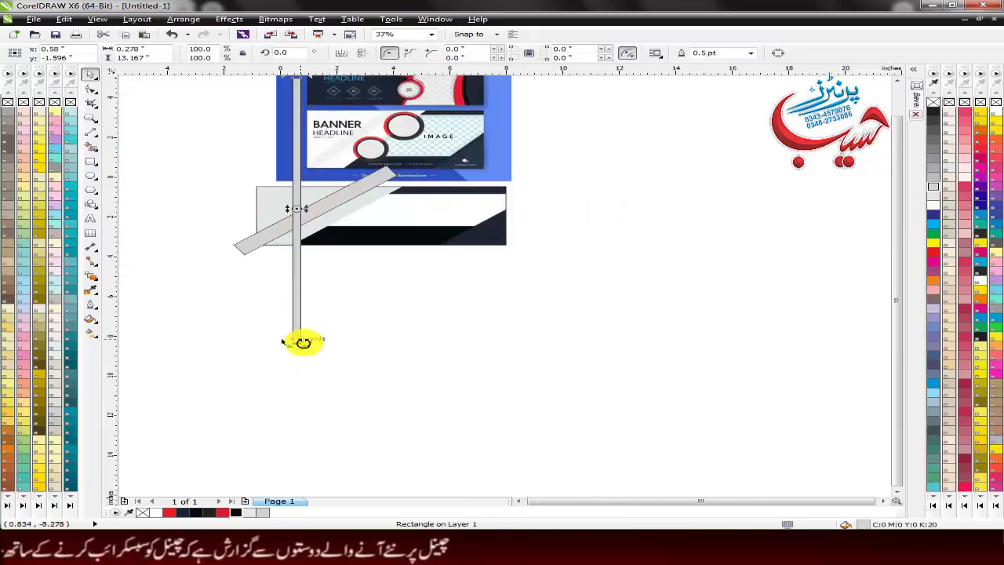
drag(298, 339, 218, 256)
scroll(283, 211, up, 2)
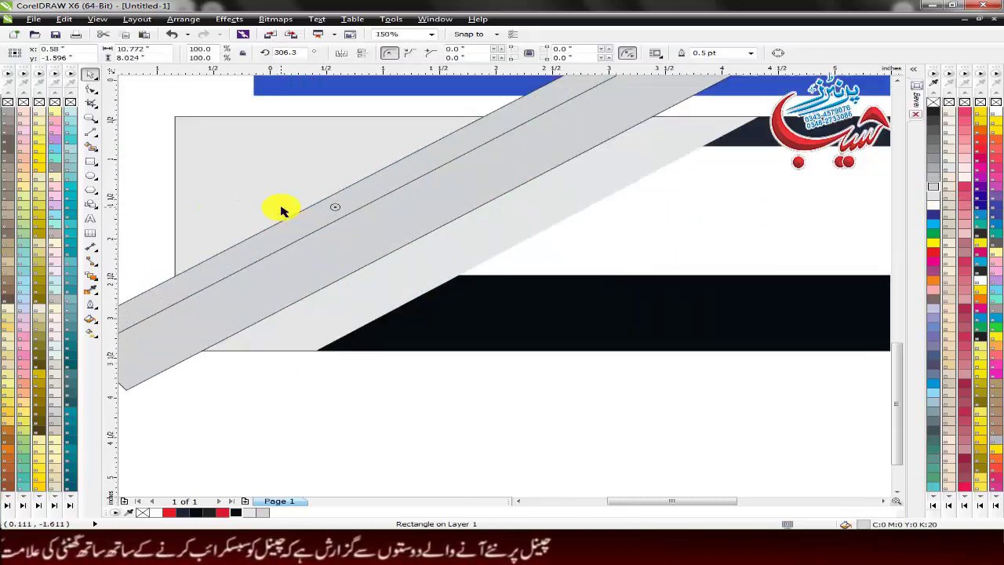
drag(298, 226, 291, 207)
scroll(291, 207, down, 4)
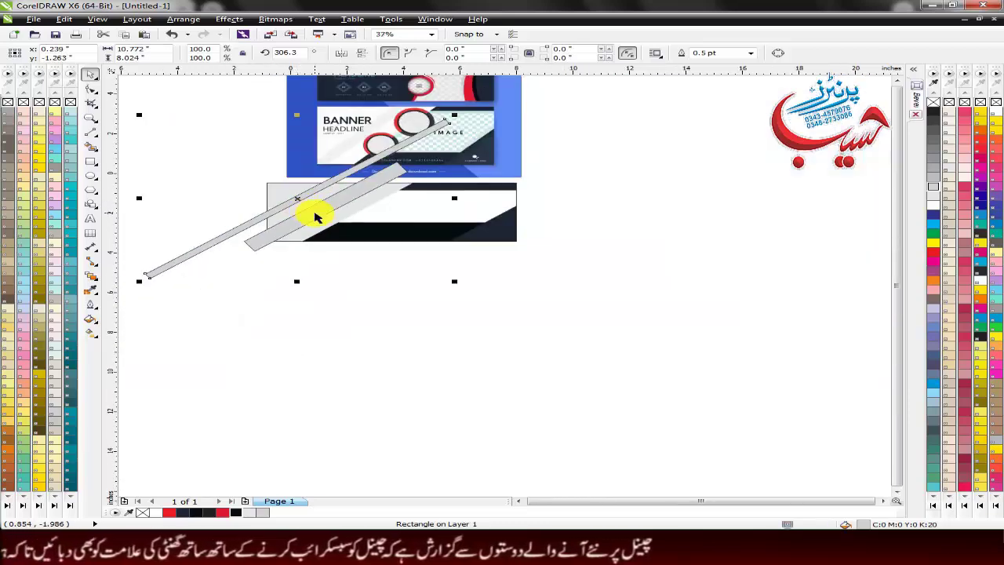
PowerClip the two diagonal gray stripes inside the second banner's frame
right_click(322, 216)
click(381, 219)
click(470, 206)
Edit the second banner's PowerClip contents, fill the diagonal panel with white and remove the outlines of the panel and wide stripe
right_click(493, 212)
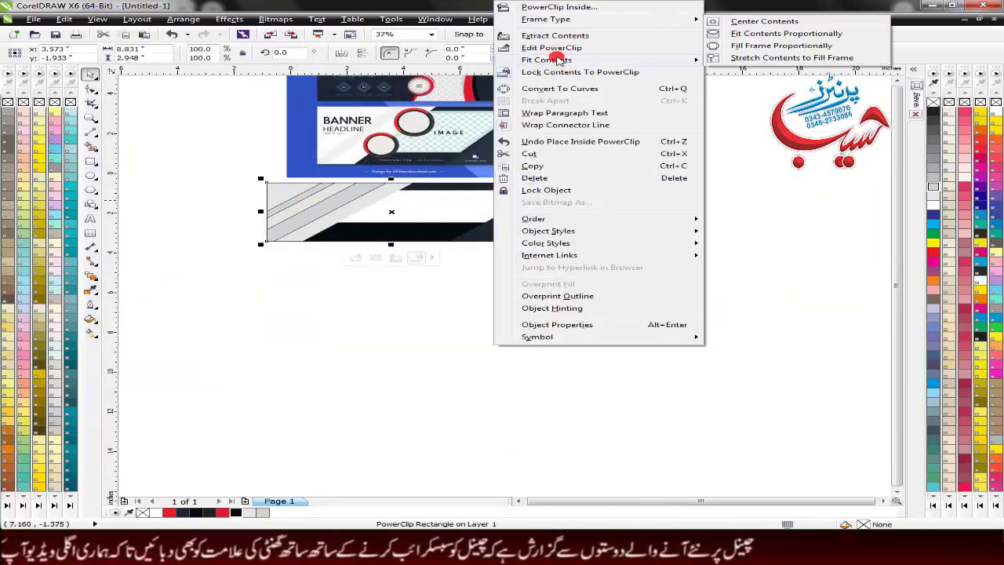
click(577, 48)
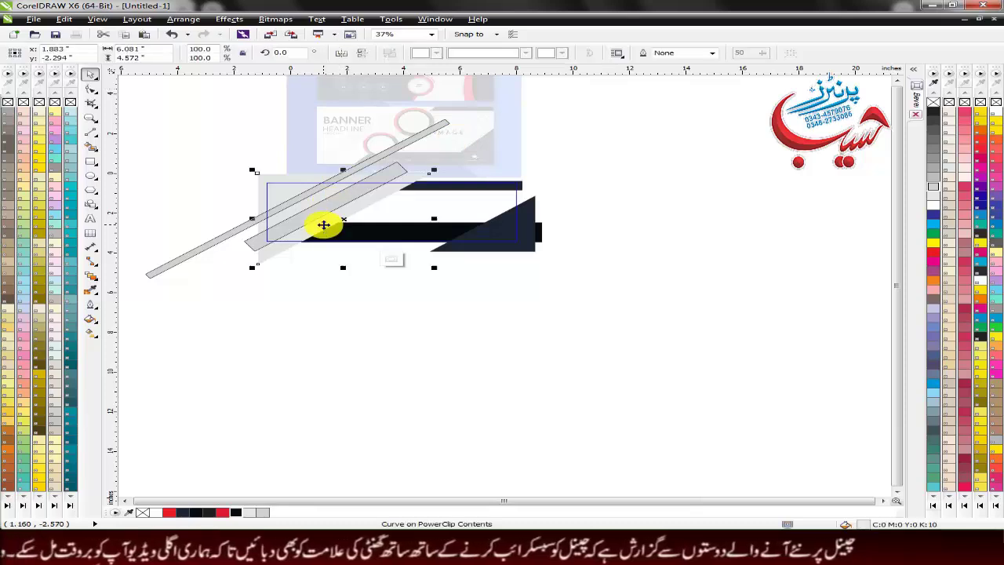
click(534, 287)
drag(146, 94, 484, 326)
right_click(934, 102)
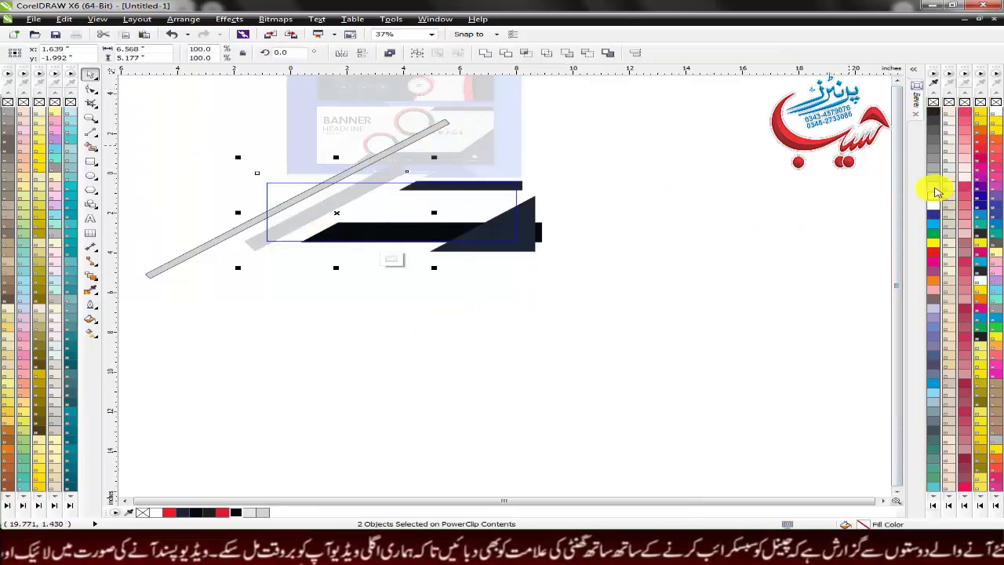
click(934, 195)
click(488, 280)
key(ctrl+z)
Fill the wide diagonal stripe inside the second banner with 10% black
click(384, 199)
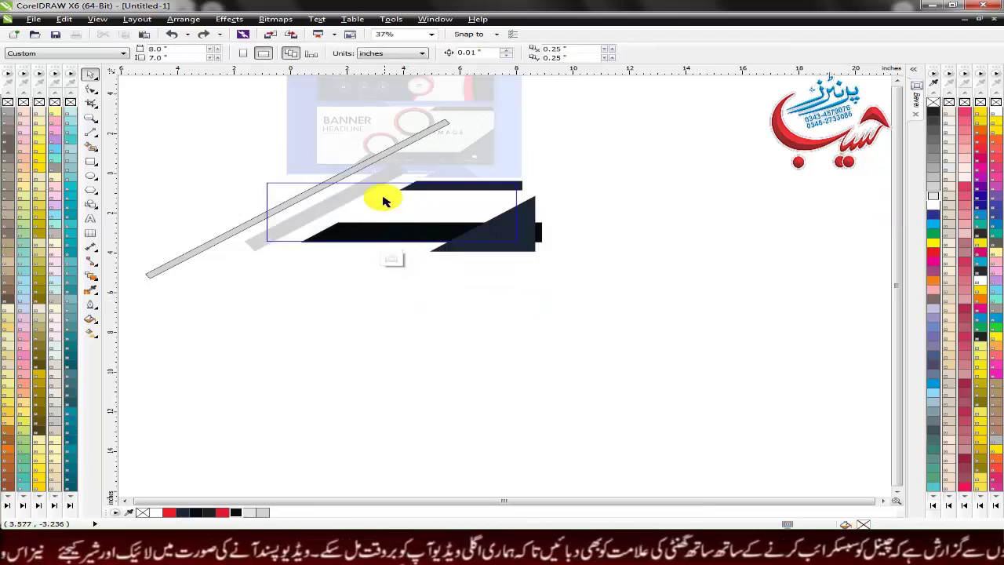
click(387, 177)
click(937, 197)
click(628, 313)
Fill the narrow diagonal stripe with 10% black, remove its outline and finish editing the PowerClip contents
click(424, 135)
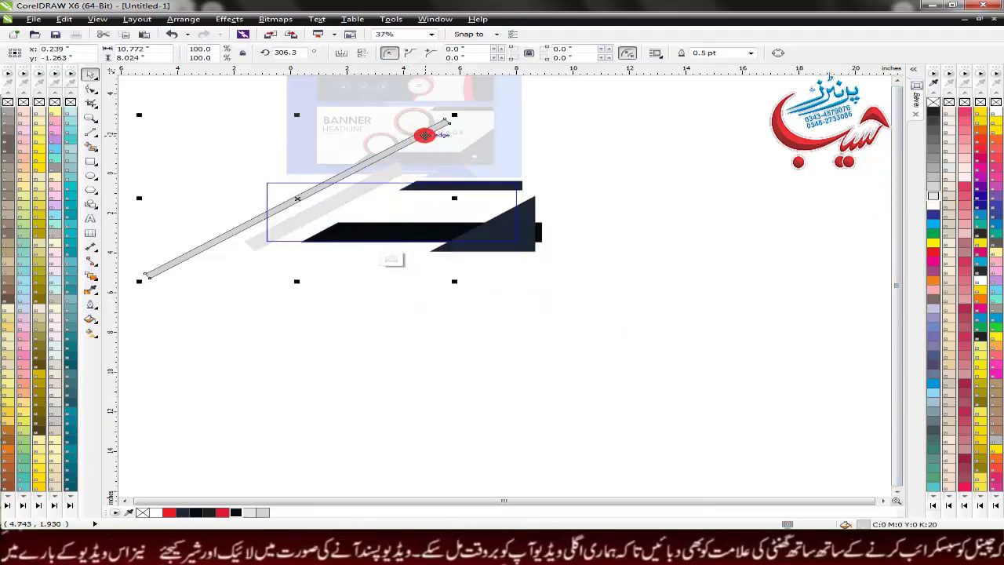
click(930, 196)
right_click(933, 103)
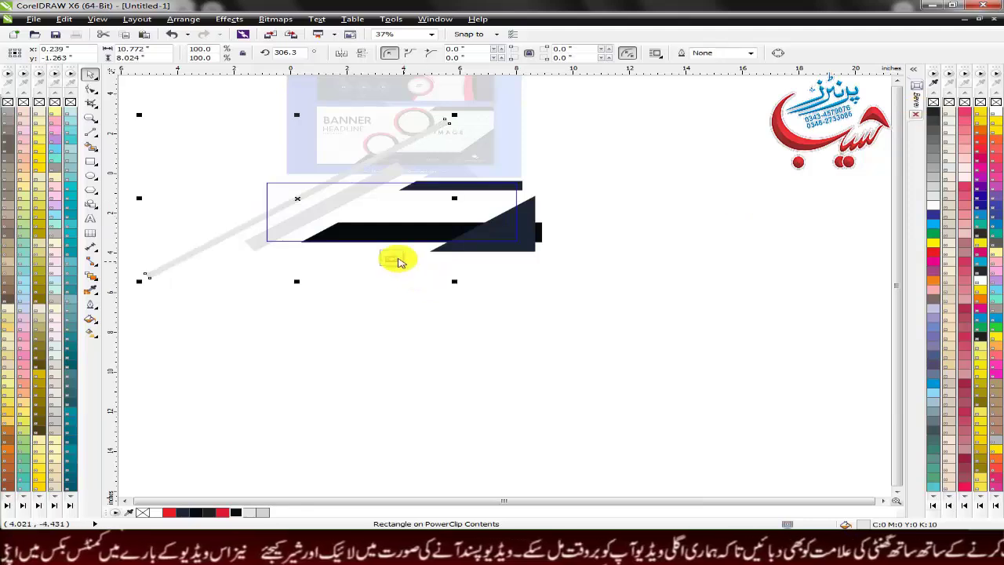
click(392, 258)
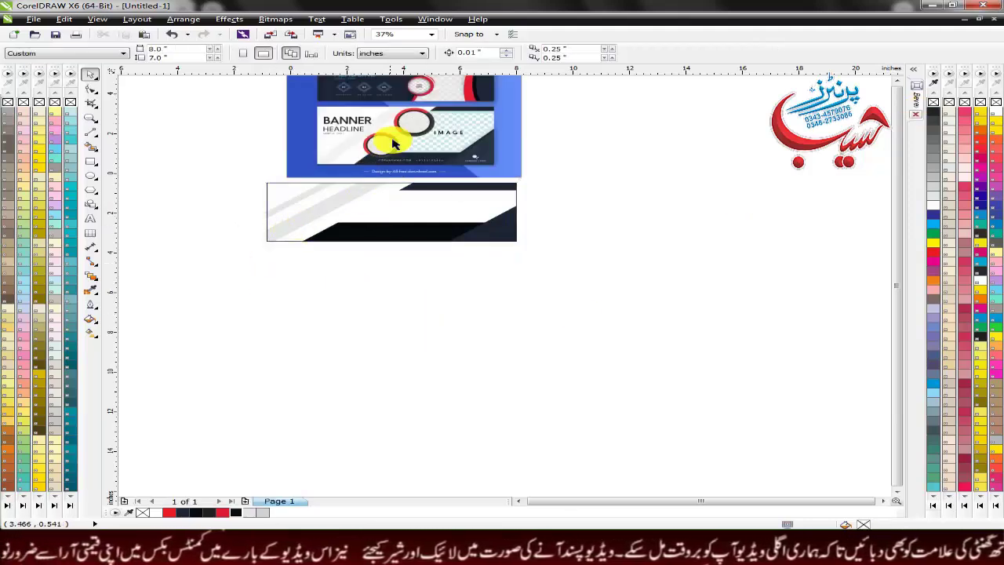
Draw a circle about 1.96 inches wide and place it against the second banner's upper edge, overlapping the navy strip's slanted end
scroll(394, 144, up, 2)
click(90, 176)
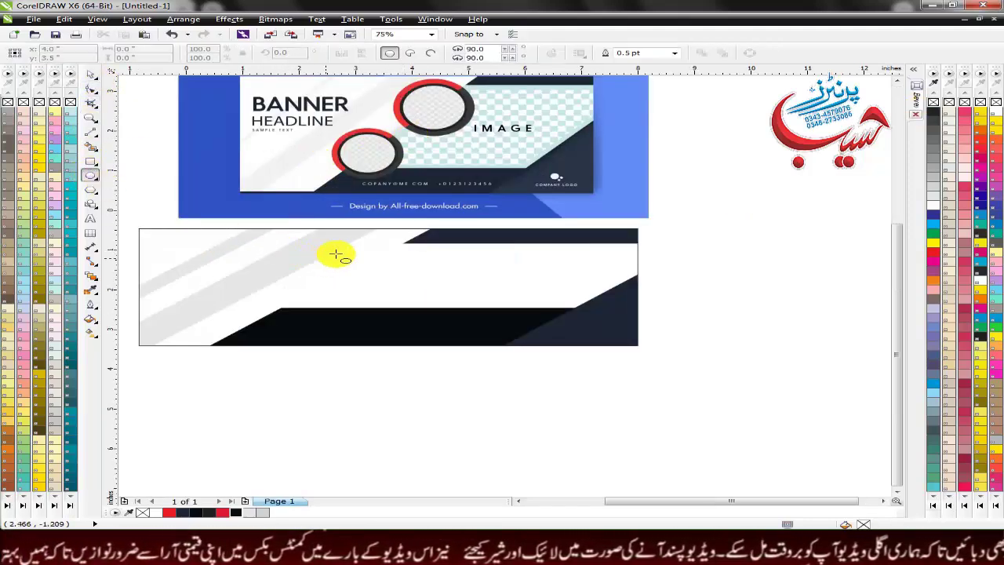
drag(370, 243, 480, 319)
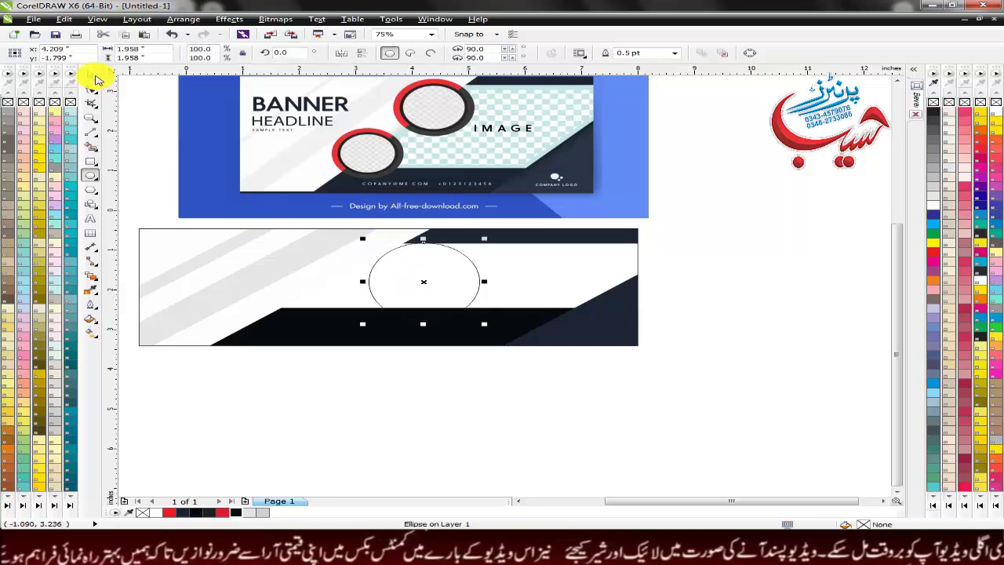
drag(421, 286, 407, 276)
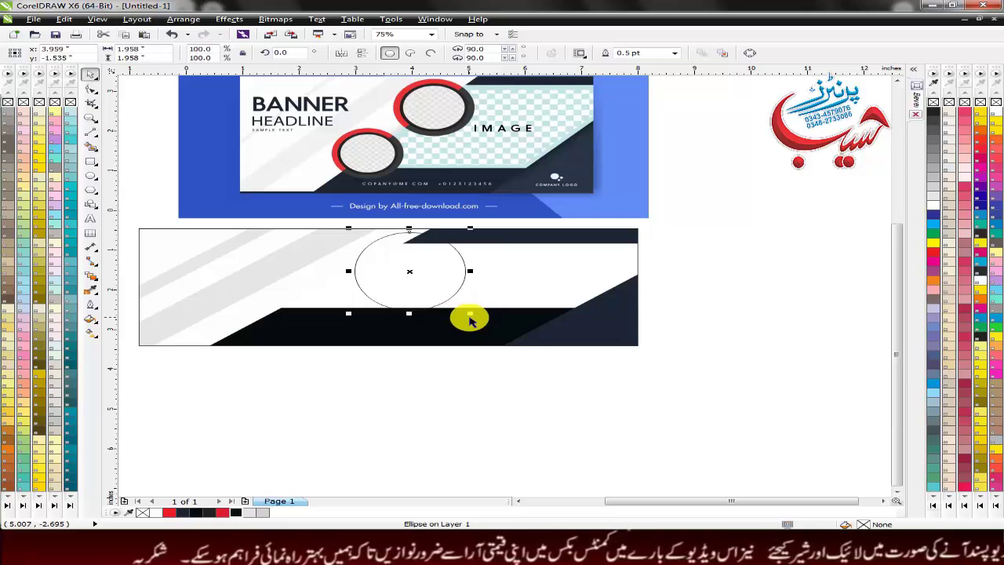
drag(418, 276, 394, 274)
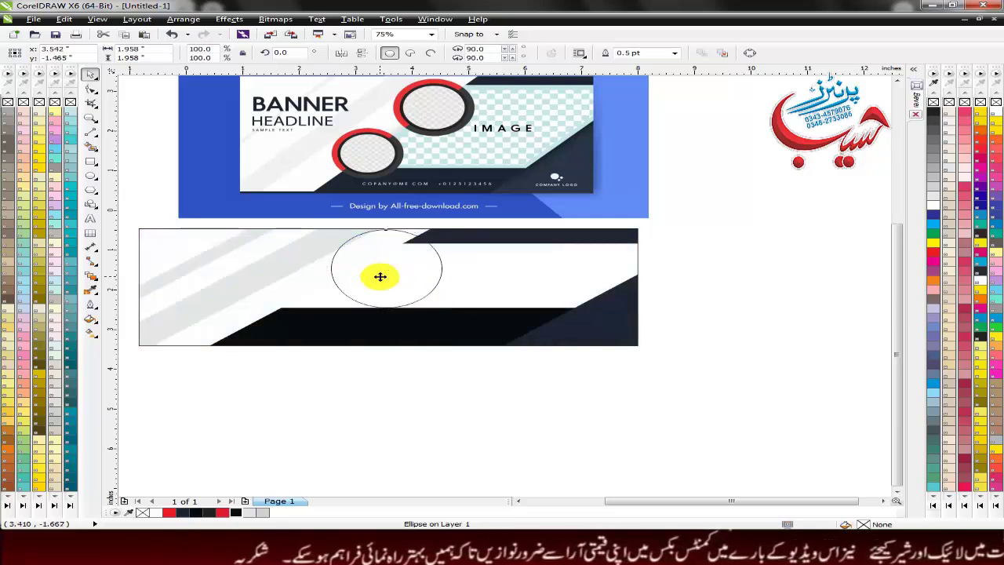
click(380, 276)
key(Escape)
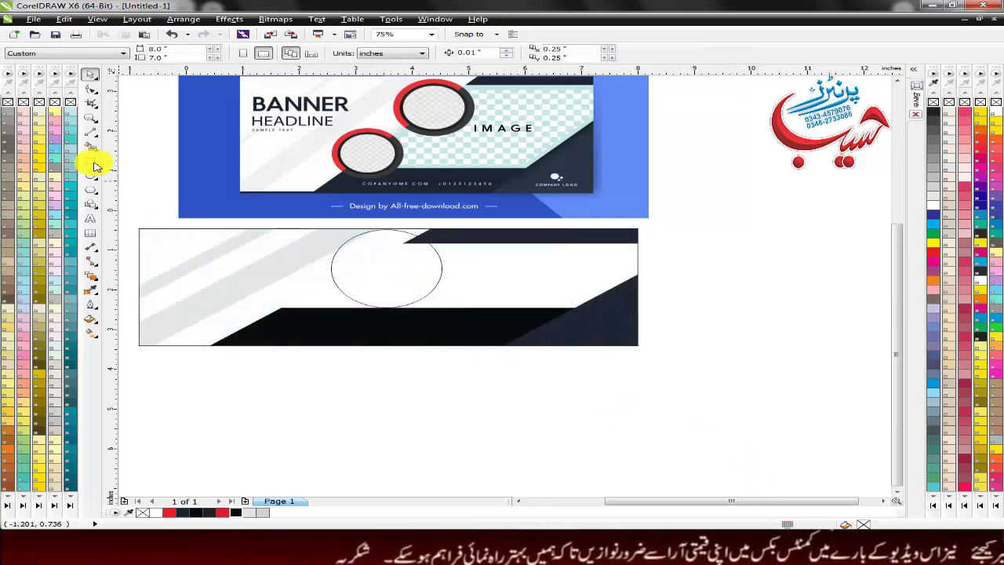
Draw a rectangle beside the second banner, narrow it to about 1.97 by 4.43 inches and fill it with navy R28 G37 B52
click(95, 165)
mouse_move(680, 169)
mouse_down()
mouse_move(855, 352)
mouse_move(837, 345)
mouse_up()
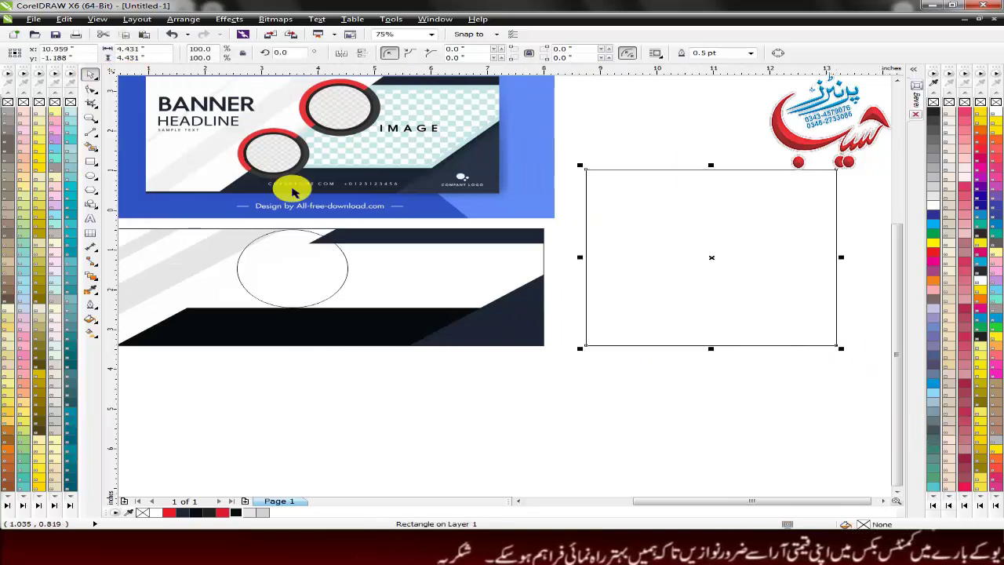
drag(579, 257, 719, 259)
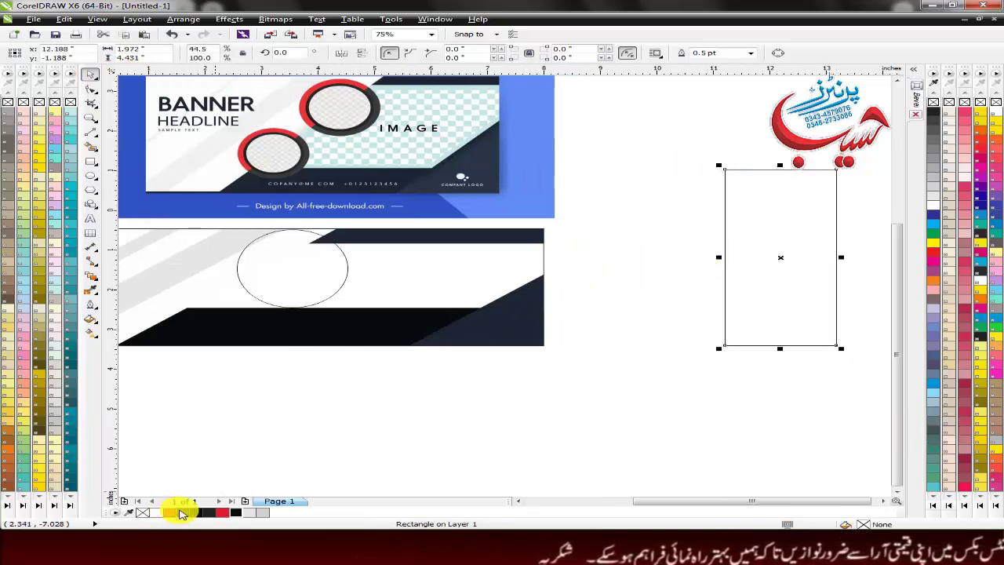
click(180, 512)
Duplicate the navy rectangle to the left, overlapping the original, and fill the copy with the document's red
drag(779, 266, 695, 248)
right_click(695, 248)
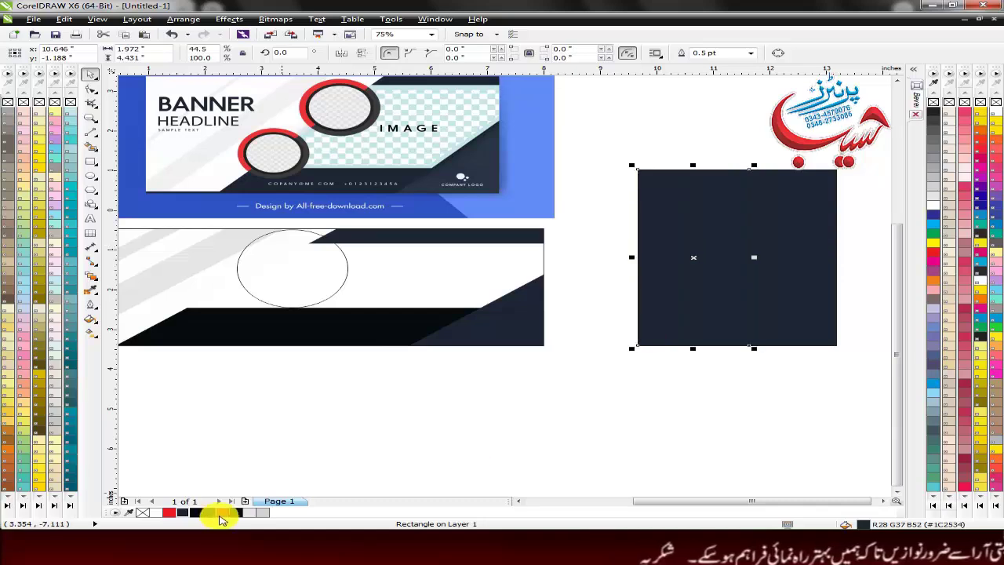
click(222, 515)
Group the red and navy rectangles and PowerClip the group inside the second banner's circle
shift+click(755, 246)
right_click(699, 240)
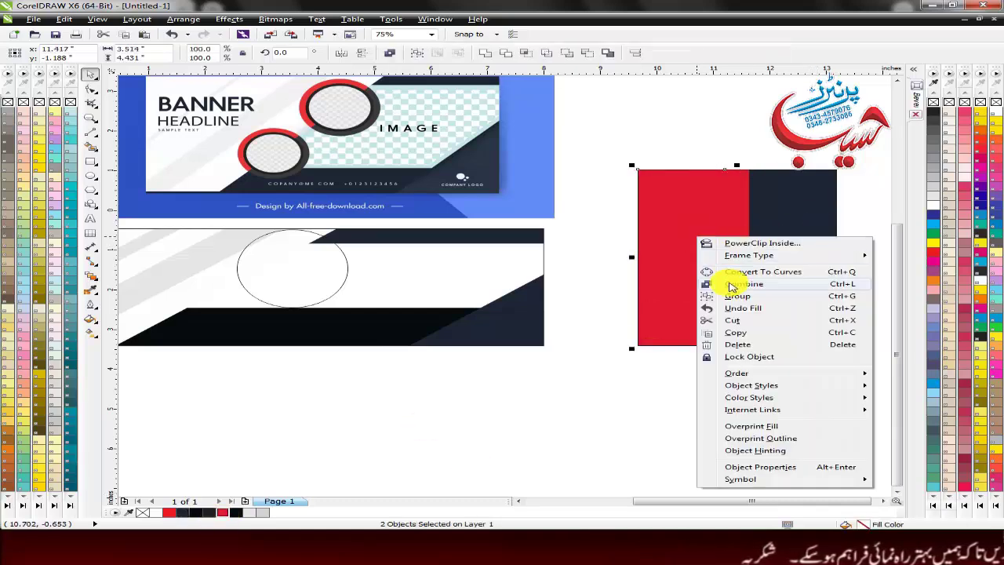
click(738, 296)
right_click(698, 245)
click(753, 253)
click(285, 271)
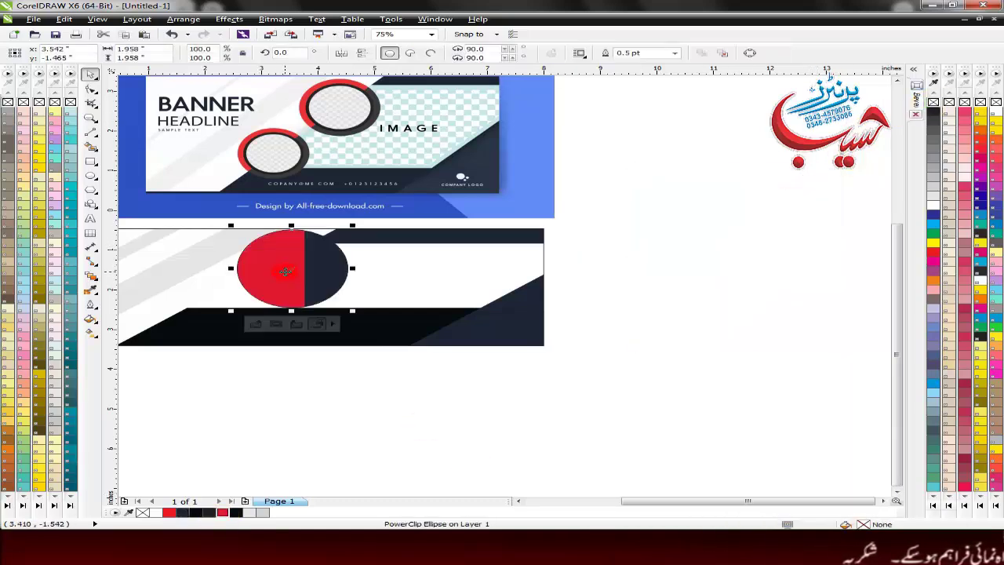
Edit the circle's PowerClip contents, rotating the red and navy group to about 311.8 degrees so its colour split runs diagonally
right_click(285, 272)
click(333, 49)
click(340, 230)
click(381, 352)
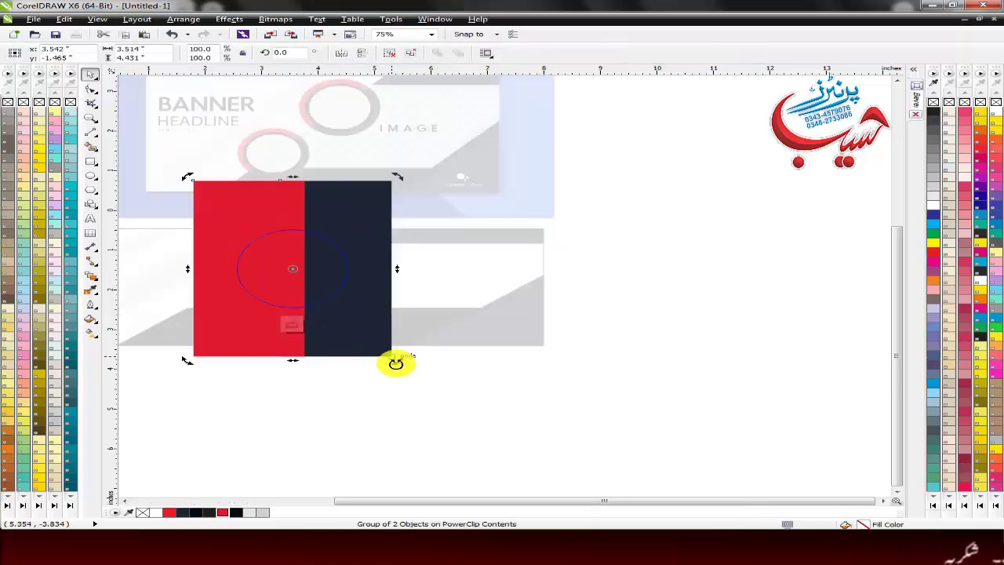
drag(396, 363, 260, 343)
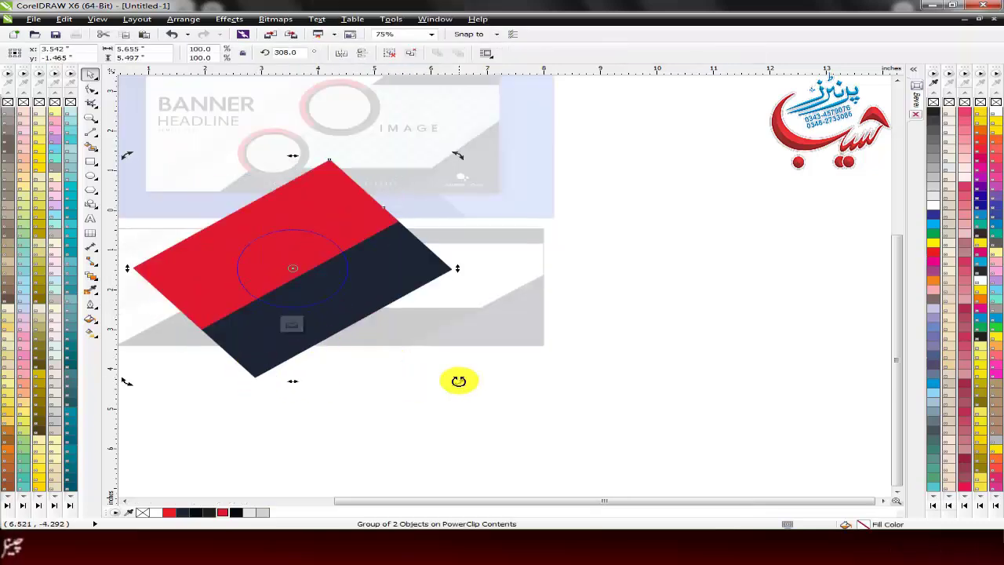
drag(459, 381, 472, 370)
scroll(304, 316, up, 1)
mouse_move(313, 324)
mouse_down()
mouse_move(294, 316)
mouse_move(314, 327)
mouse_up()
click(282, 320)
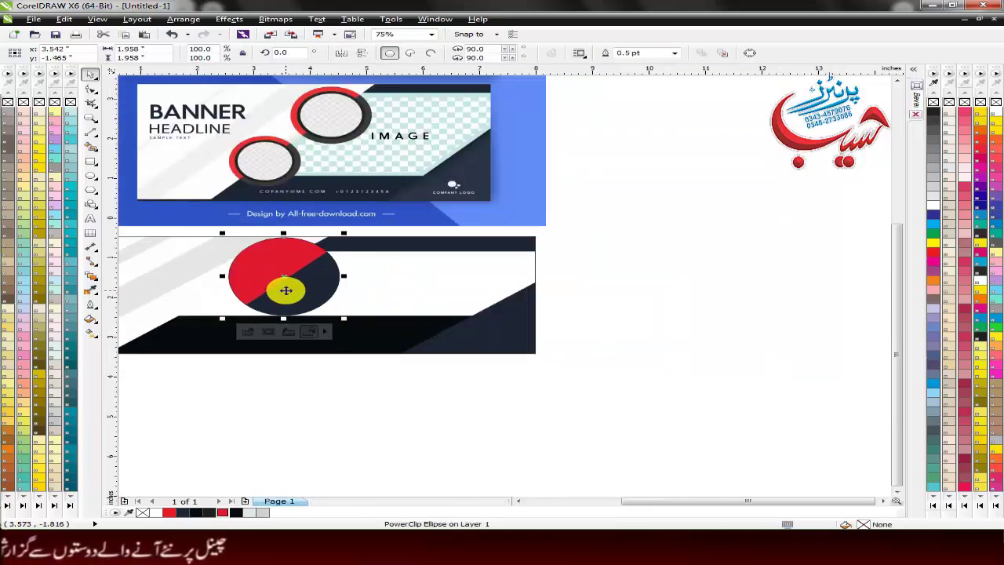
Shift the red and navy group slightly within the circle's PowerClip and rotate it to about 309.9 degrees
right_click(287, 291)
click(248, 332)
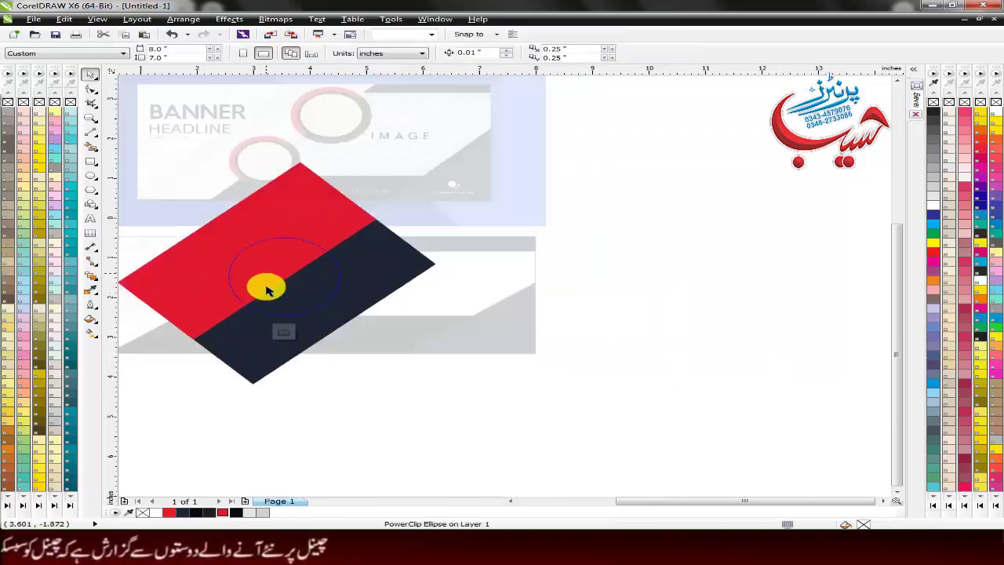
drag(266, 357, 260, 357)
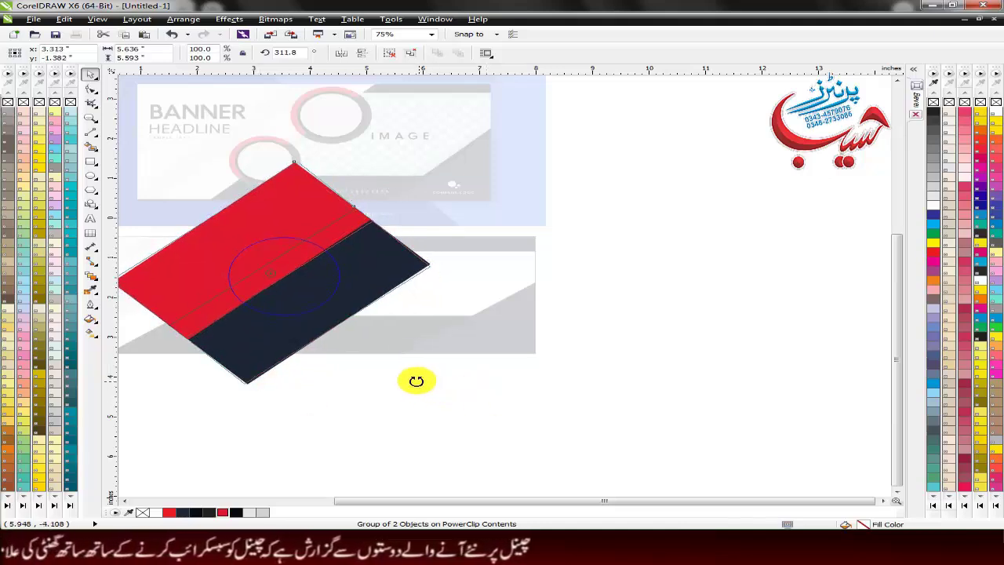
drag(416, 381, 403, 376)
drag(290, 323, 295, 318)
right_click(295, 318)
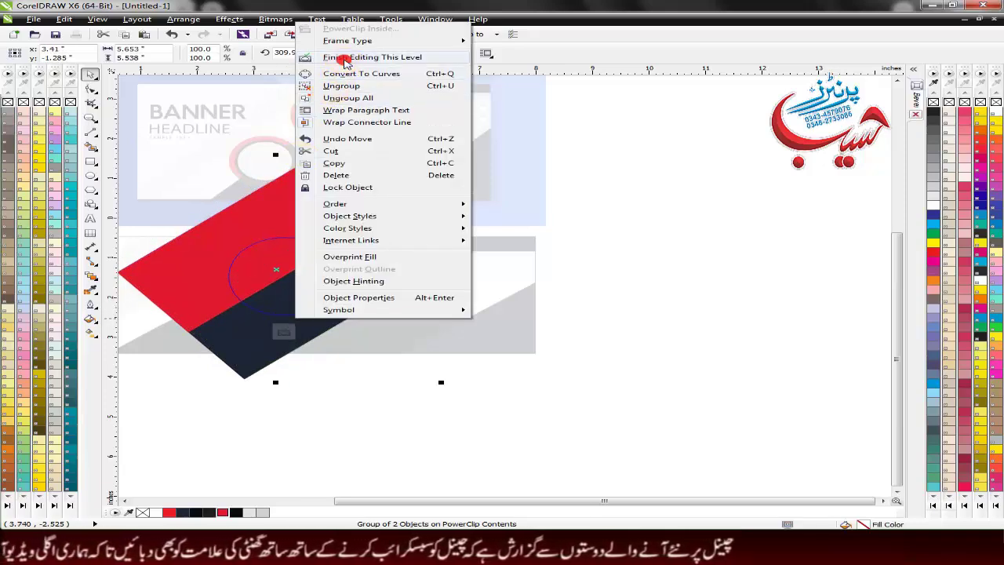
click(336, 50)
Rotate the PowerClip circle to about 12.4 degrees and move it left to meet the navy strip's slanted end
double_click(258, 278)
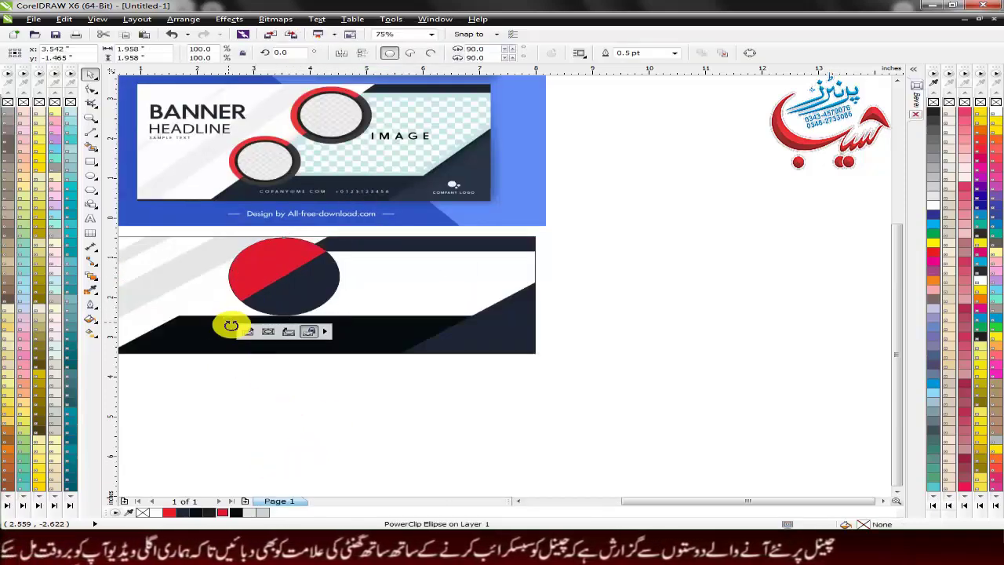
drag(228, 324, 260, 349)
scroll(232, 294, up, 1)
drag(452, 345, 421, 343)
drag(364, 274, 339, 269)
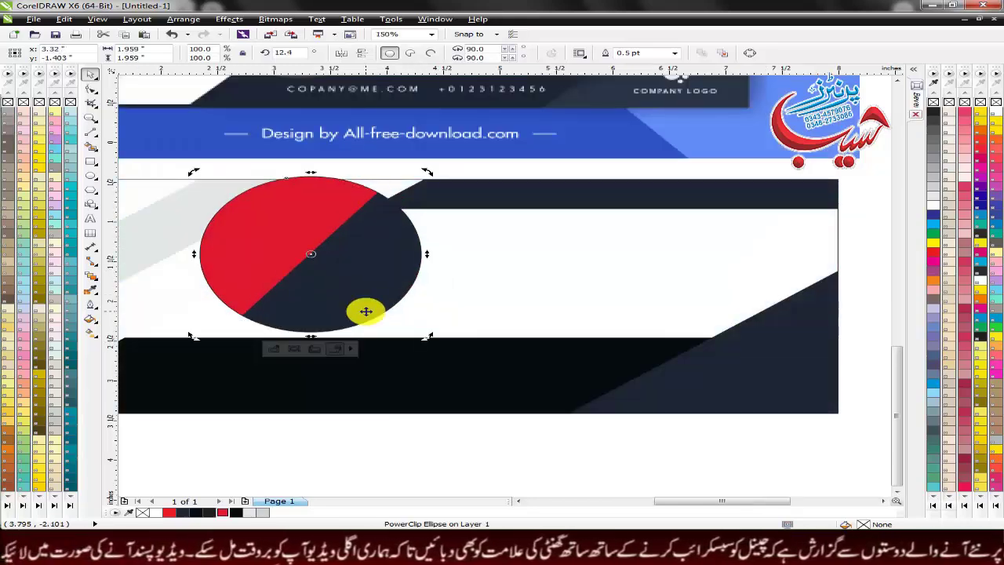
scroll(367, 309, down, 1)
click(372, 301)
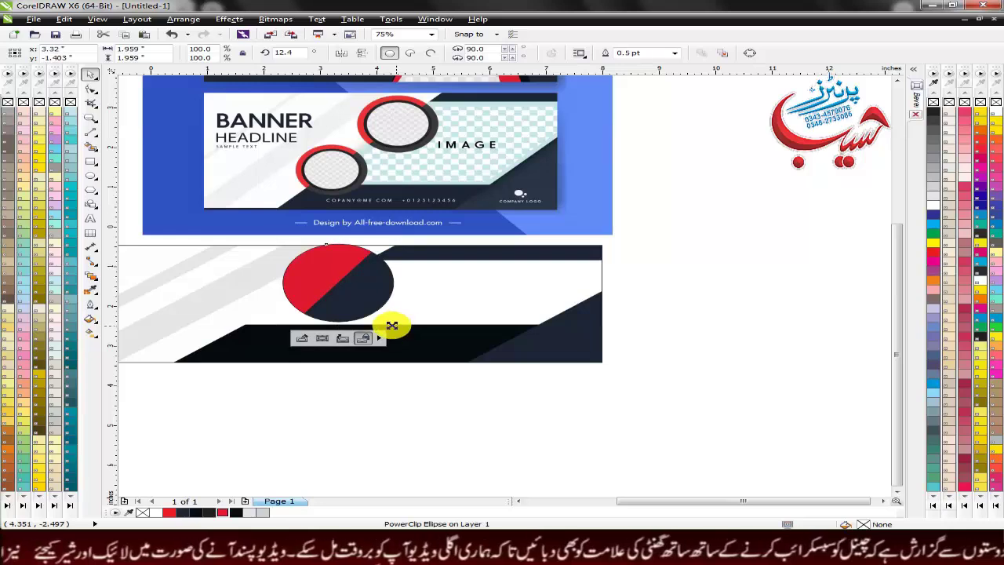
Duplicate the two-tone circle concentrically at a reduced size, about 1.56 inches wide
scroll(426, 291, up, 2)
click(364, 251)
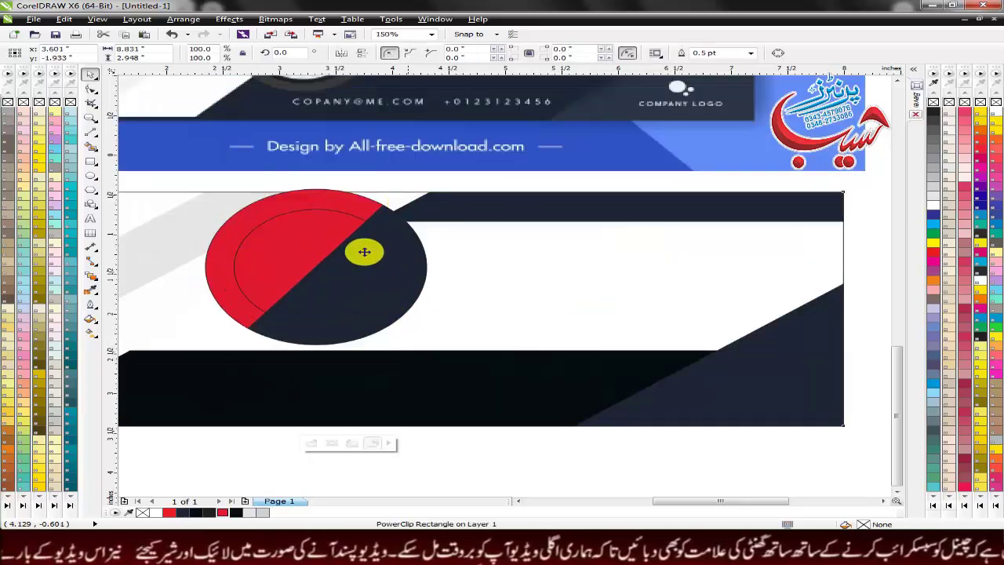
click(364, 251)
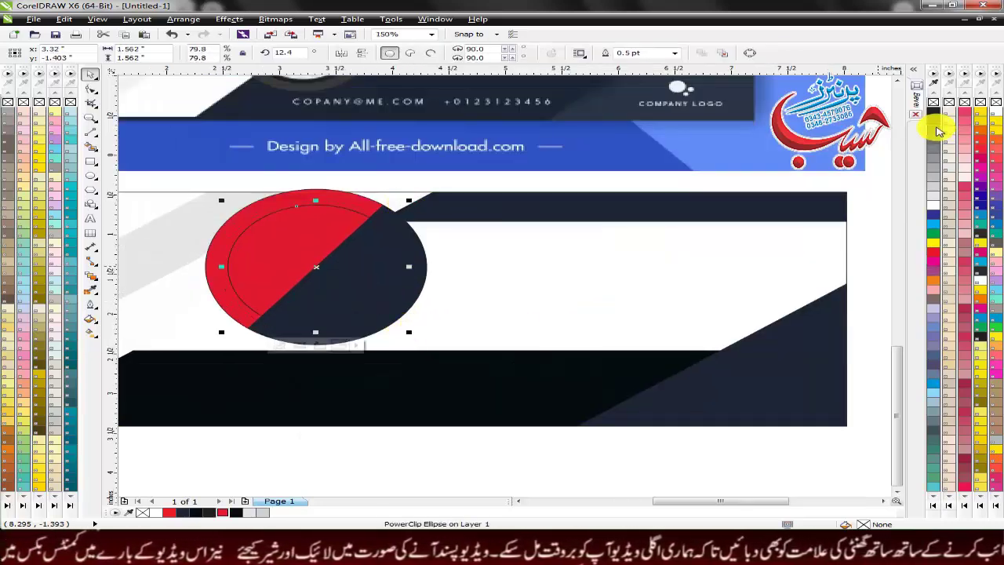
Give the inner circle a 10 pt outline with rounded corners and line caps, placed behind the fill and scaled with the image
key(F12)
click(415, 215)
click(409, 281)
click(381, 325)
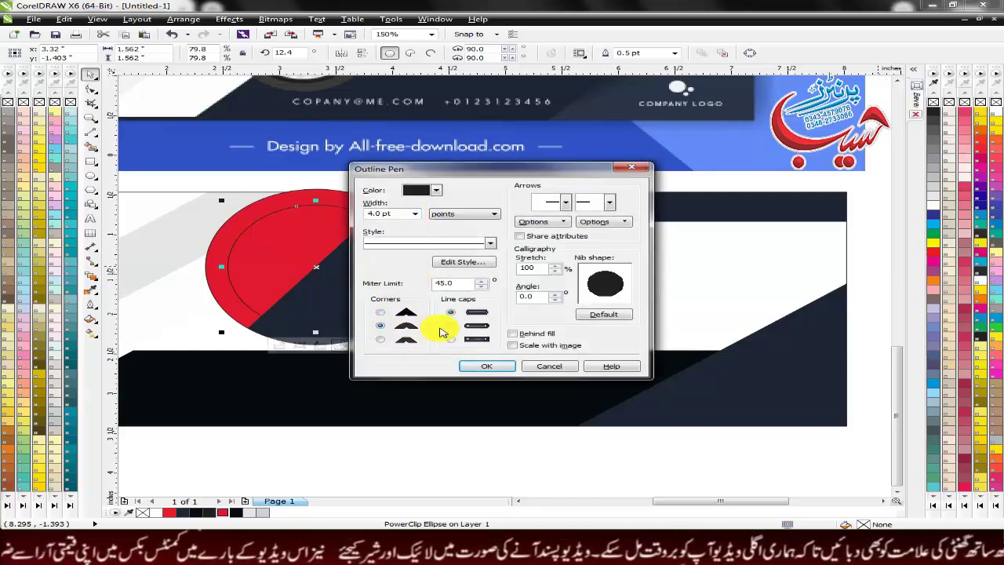
click(485, 365)
key(F12)
click(415, 213)
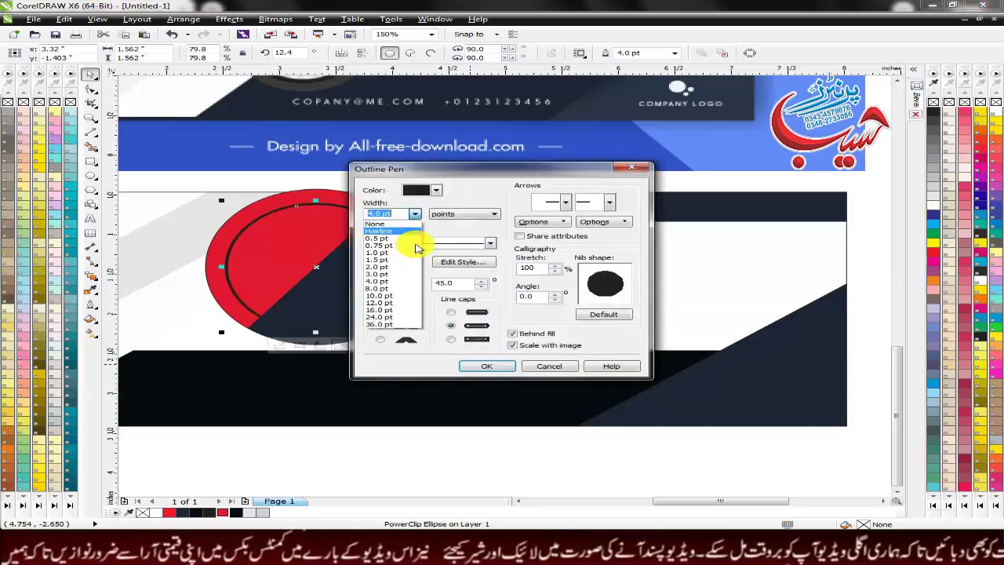
click(392, 296)
scroll(373, 316, down, 2)
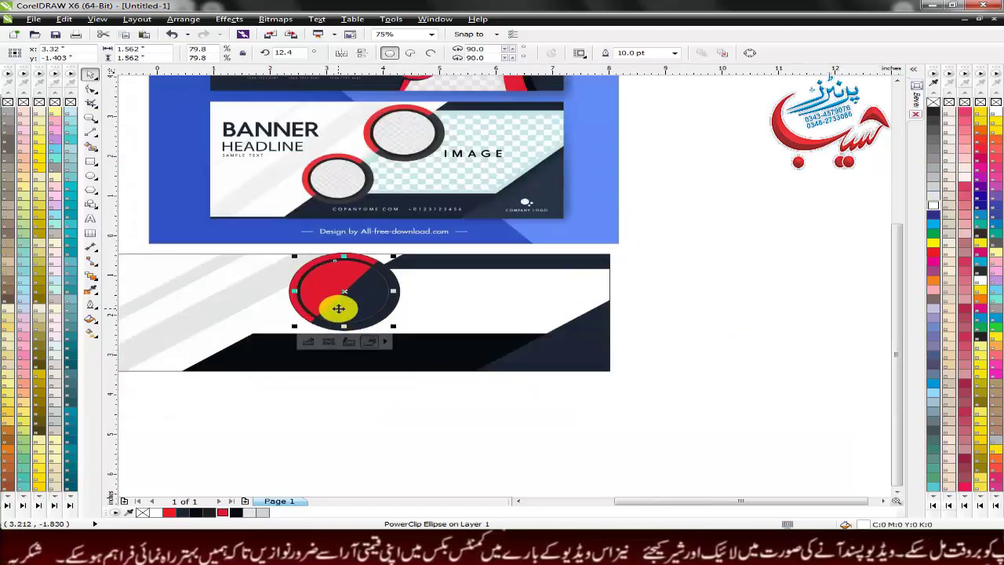
Fill the red and navy group inside the inner circle's PowerClip with white and finish editing the contents
click(308, 341)
click(382, 271)
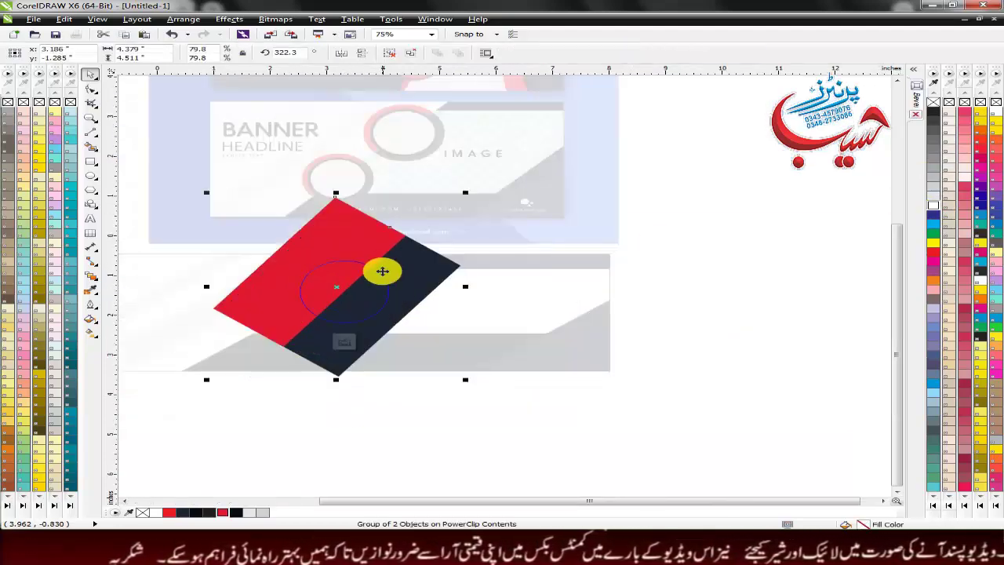
click(934, 205)
click(343, 342)
click(353, 426)
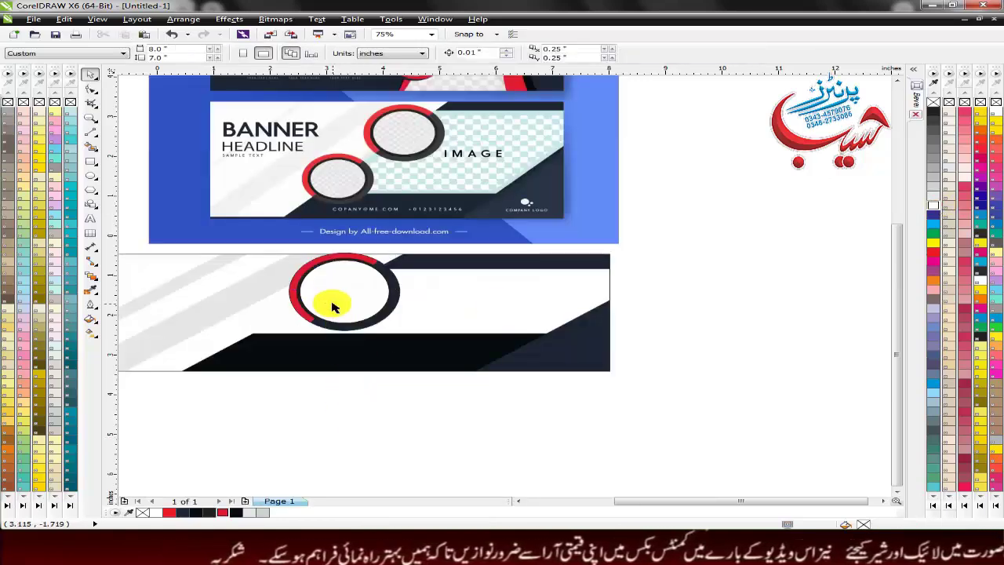
Group the outer and inner circles into one ring and rotate it to about 352.5 degrees
drag(502, 430, 269, 234)
key(ctrl+g)
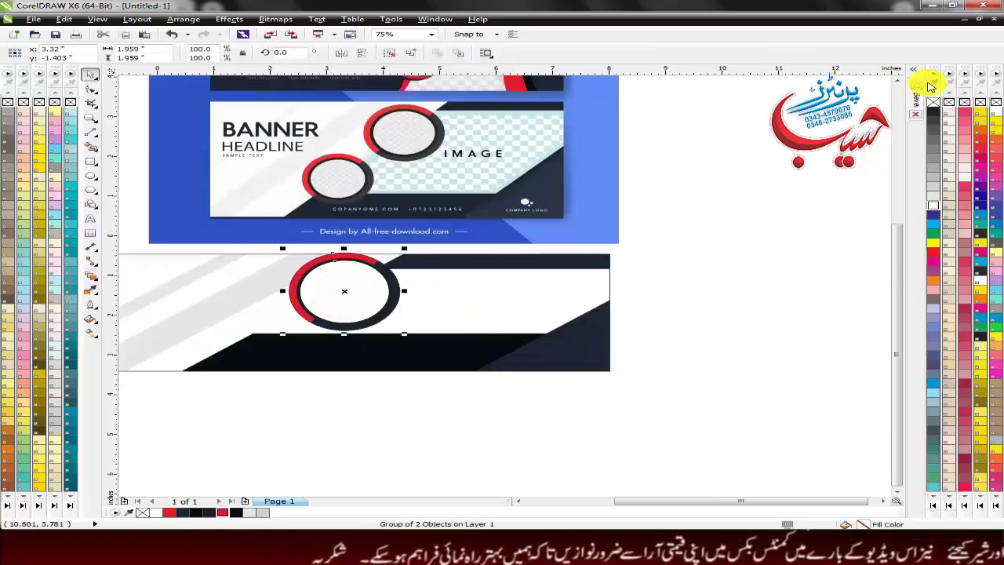
scroll(307, 332, up, 3)
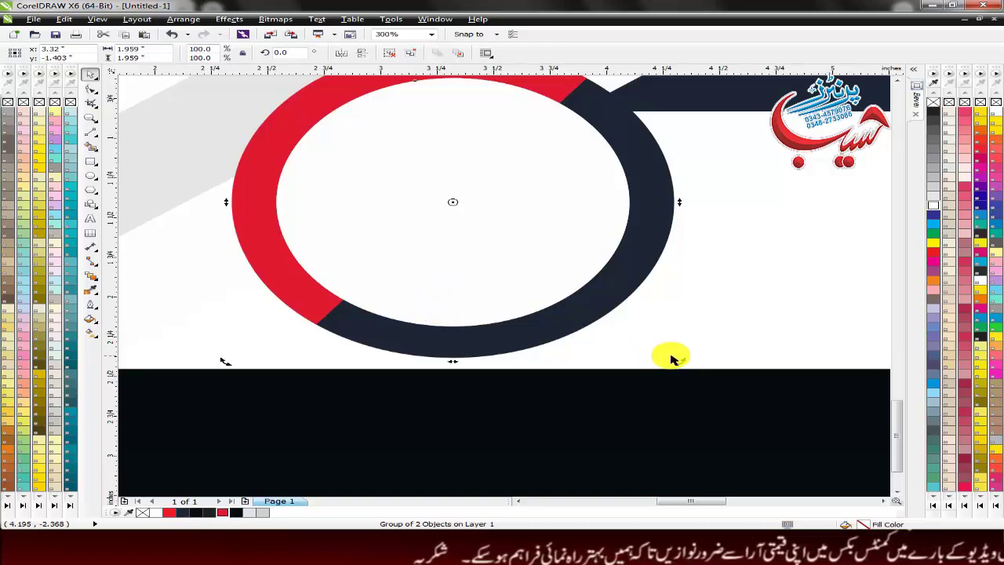
drag(646, 368, 639, 372)
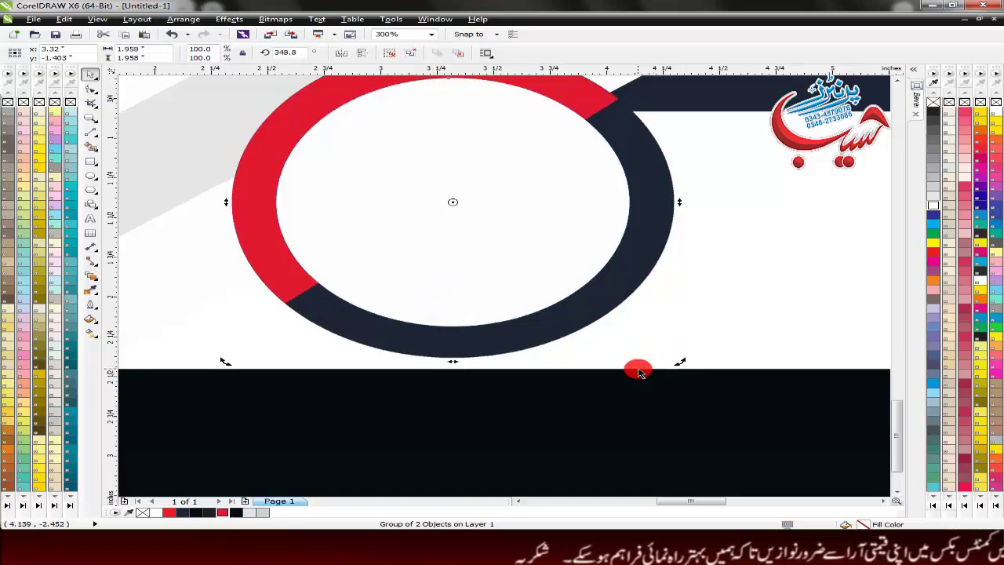
scroll(474, 349, down, 2)
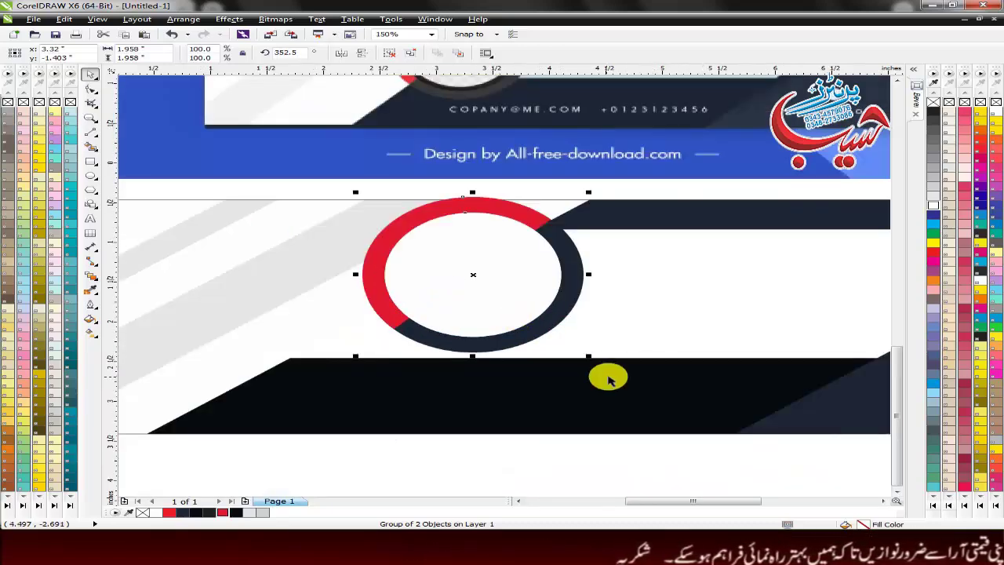
Scale the ring down to about 1.09 inches and position it at the navy strip's slanted end
drag(588, 354, 527, 324)
drag(475, 274, 515, 255)
scroll(504, 250, down, 1)
scroll(507, 251, up, 1)
drag(574, 296, 592, 304)
Duplicate the two-tone ring and place the copy below and to the left, overlapping the black panel's edge
drag(486, 269, 486, 301)
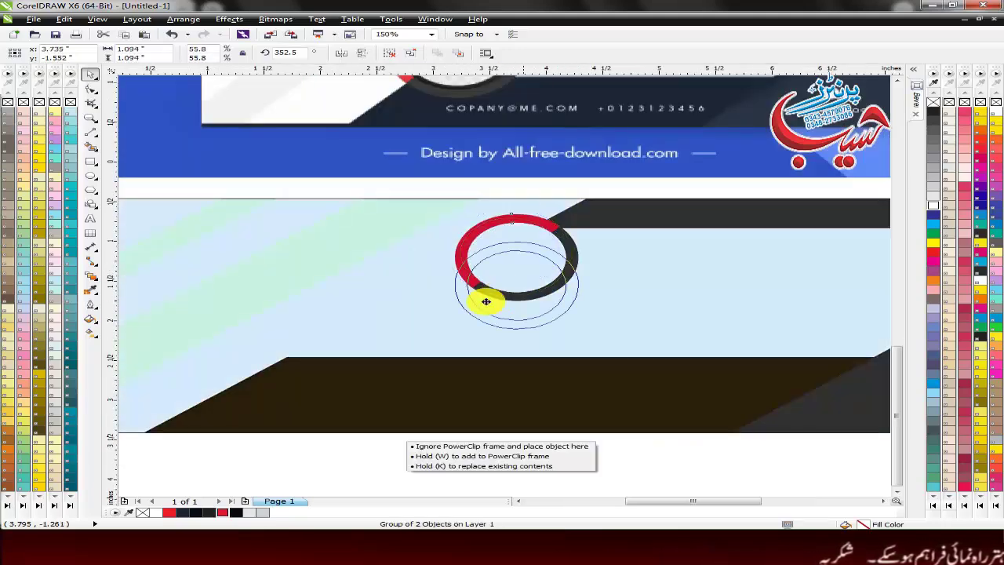
drag(395, 328, 383, 322)
scroll(388, 319, down, 2)
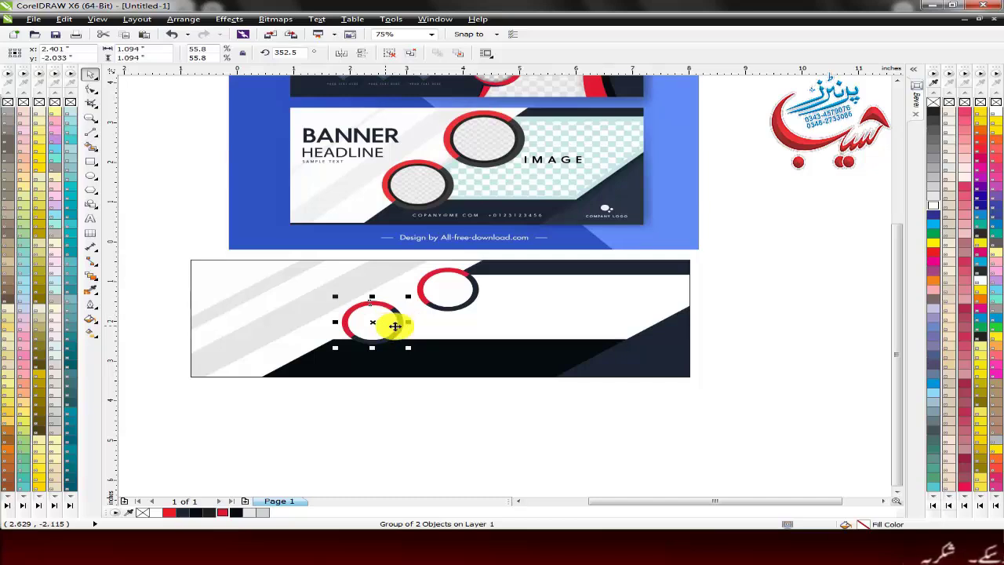
click(813, 186)
Select all the objects of the second banner below the reference image and group them
scroll(701, 459, down, 2)
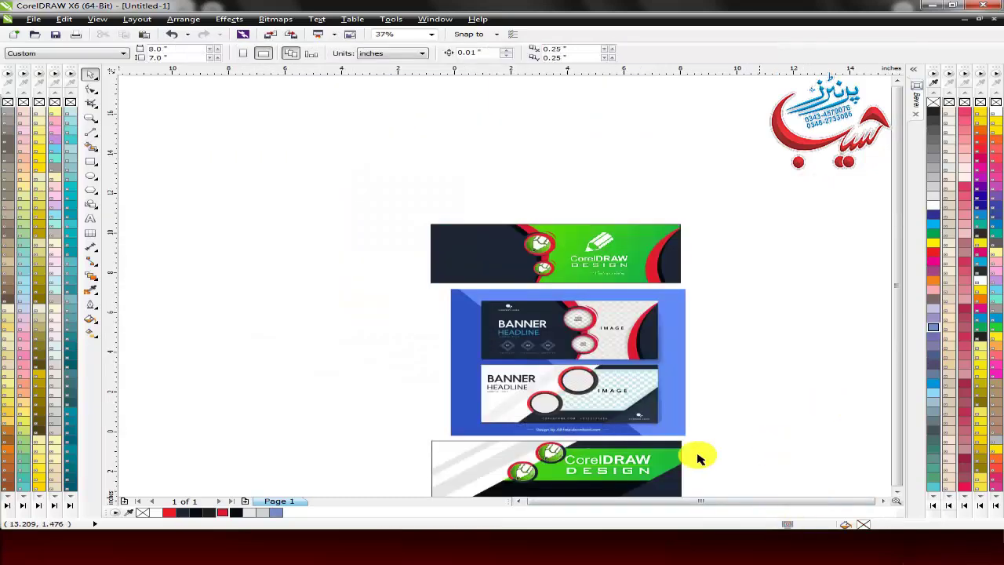
click(898, 491)
click(898, 491)
click(898, 491)
drag(404, 86, 638, 145)
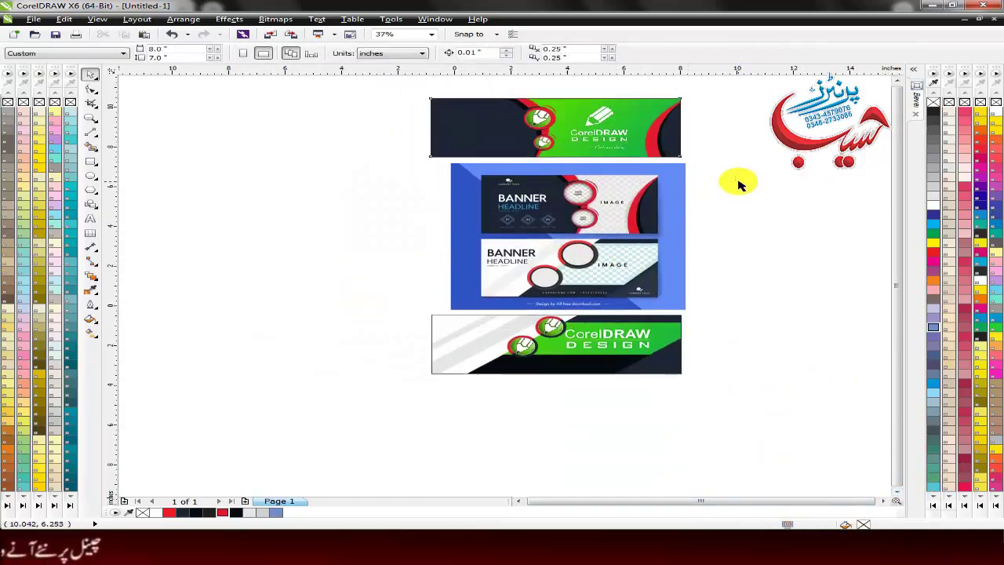
drag(730, 301, 356, 419)
key(ctrl+g)
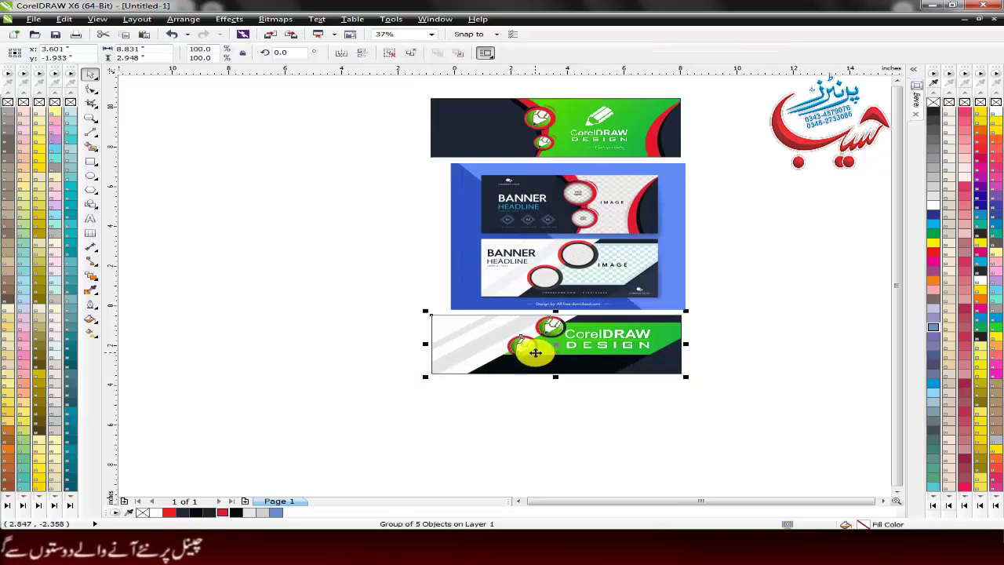
Stack the two finished banners to the left of the reference image and position the logo image centrally below the artwork
drag(535, 353, 726, 251)
drag(560, 139, 328, 212)
click(346, 313)
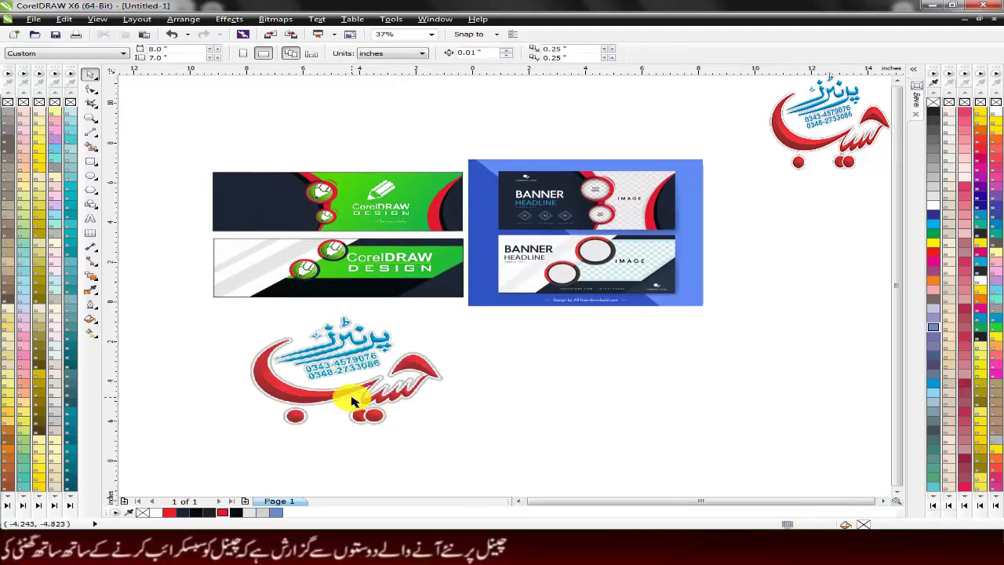
drag(351, 401, 431, 429)
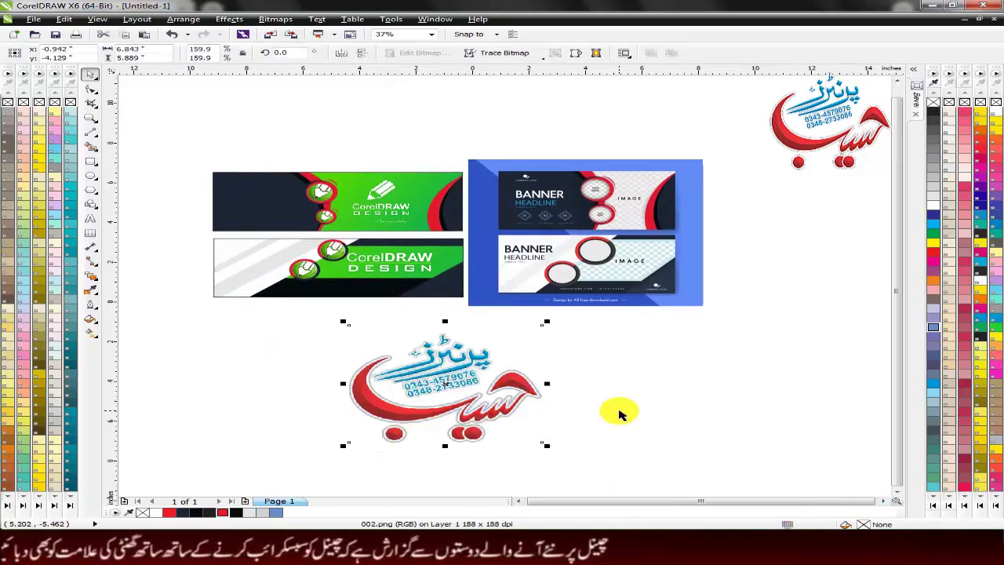